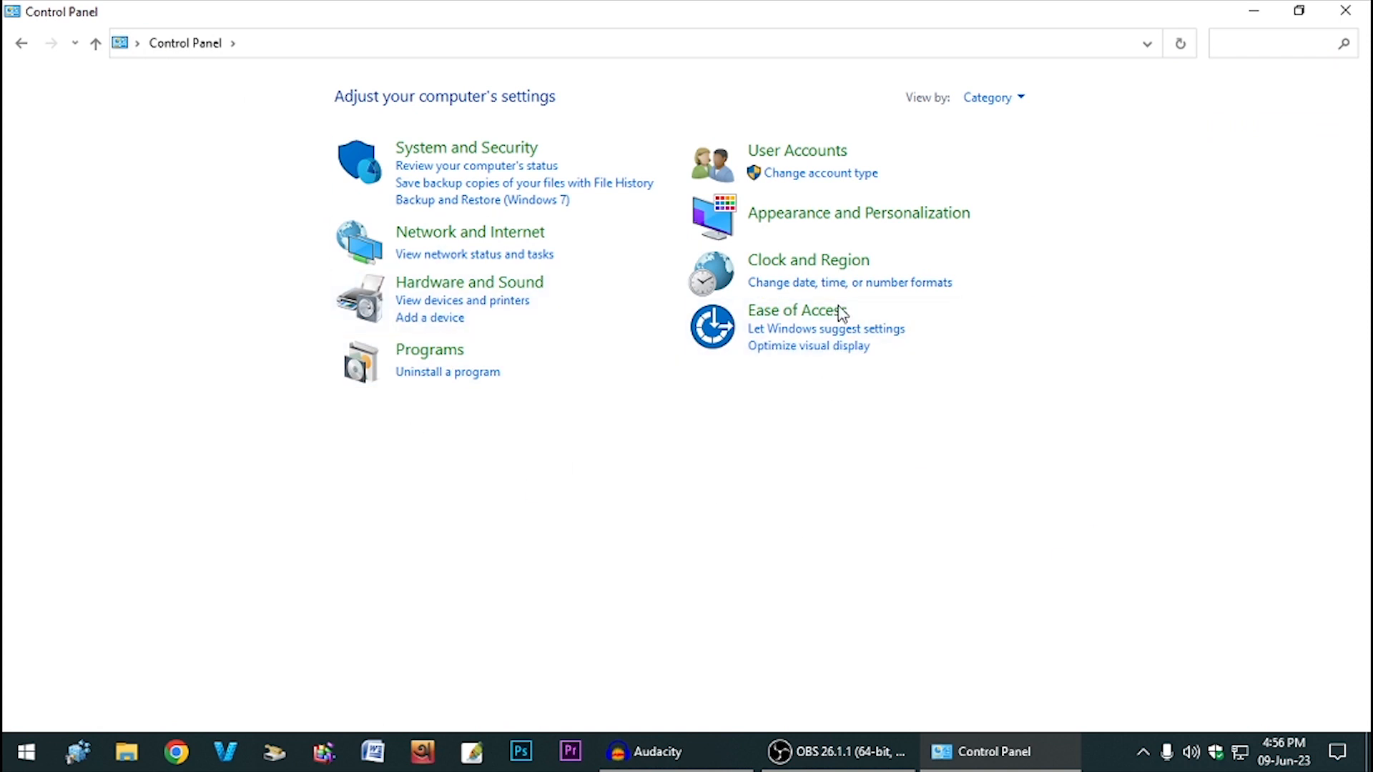
# - Switch Control Panel to Large icons and launch Services from Administrative Tools
pyautogui.click(1011, 98)
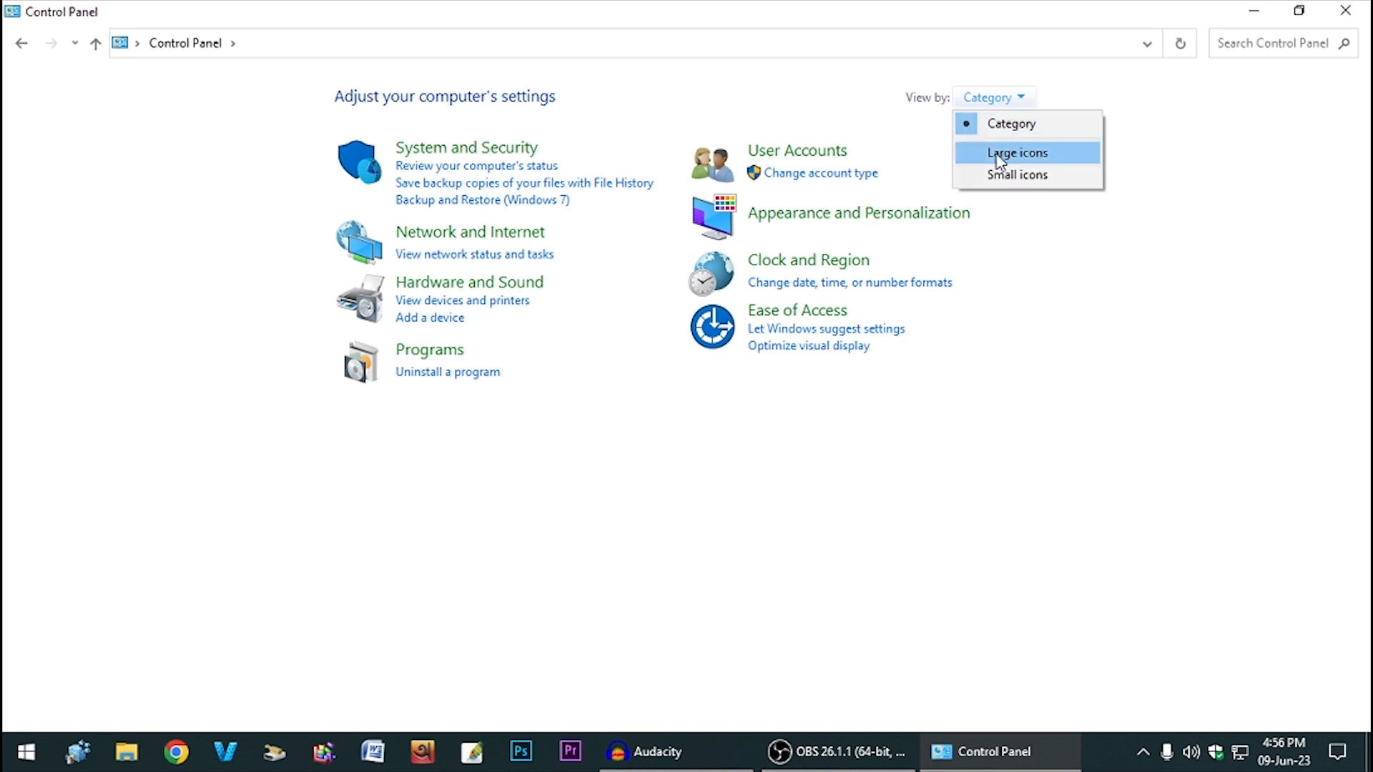
pyautogui.click(1065, 159)
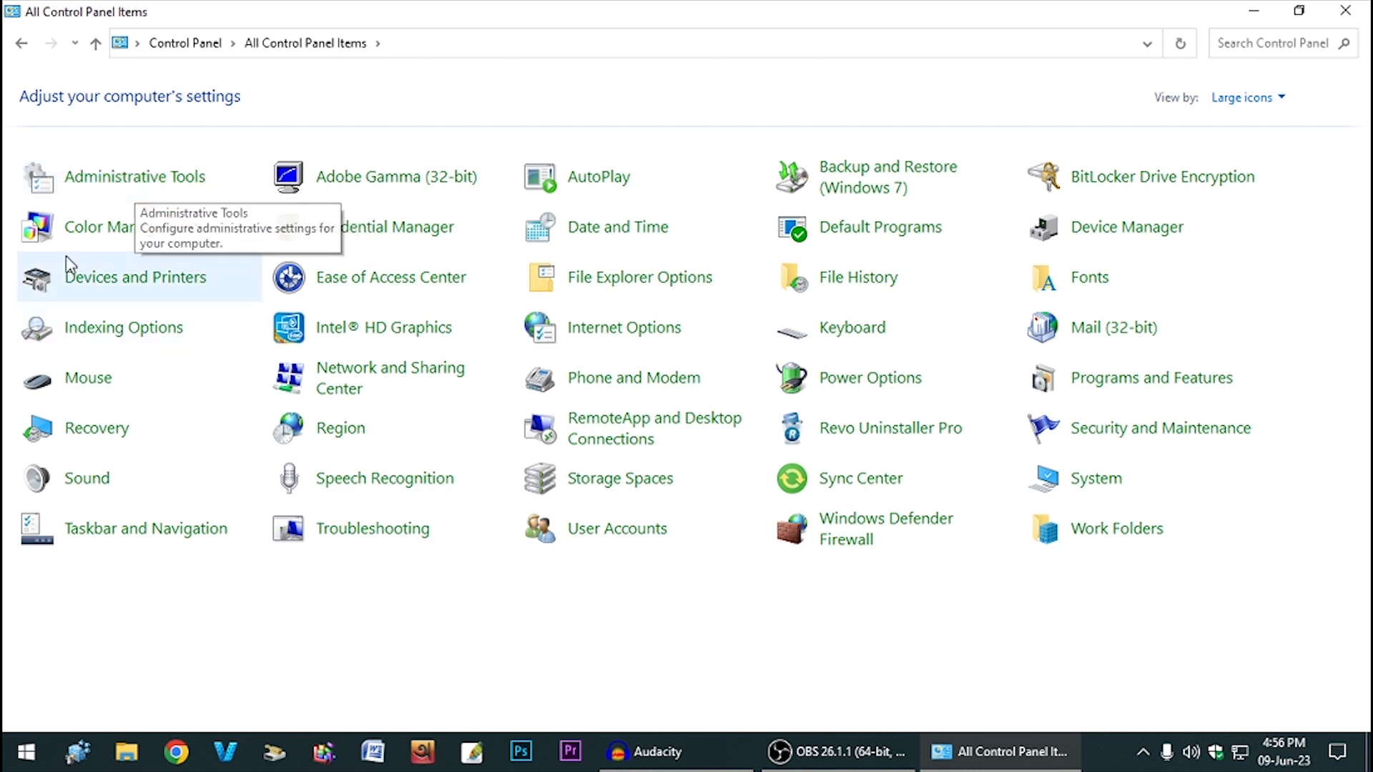
pyautogui.click(1286, 38)
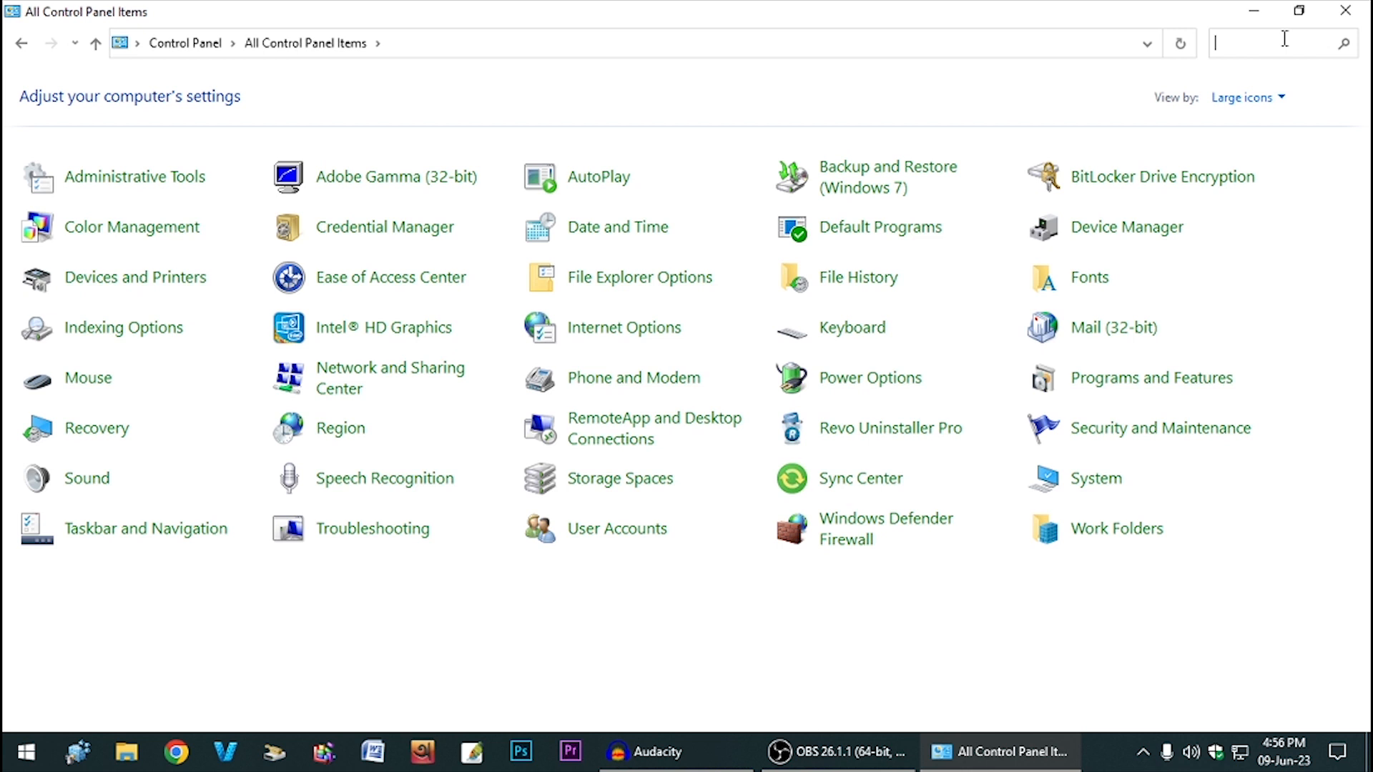
pyautogui.write('ad')
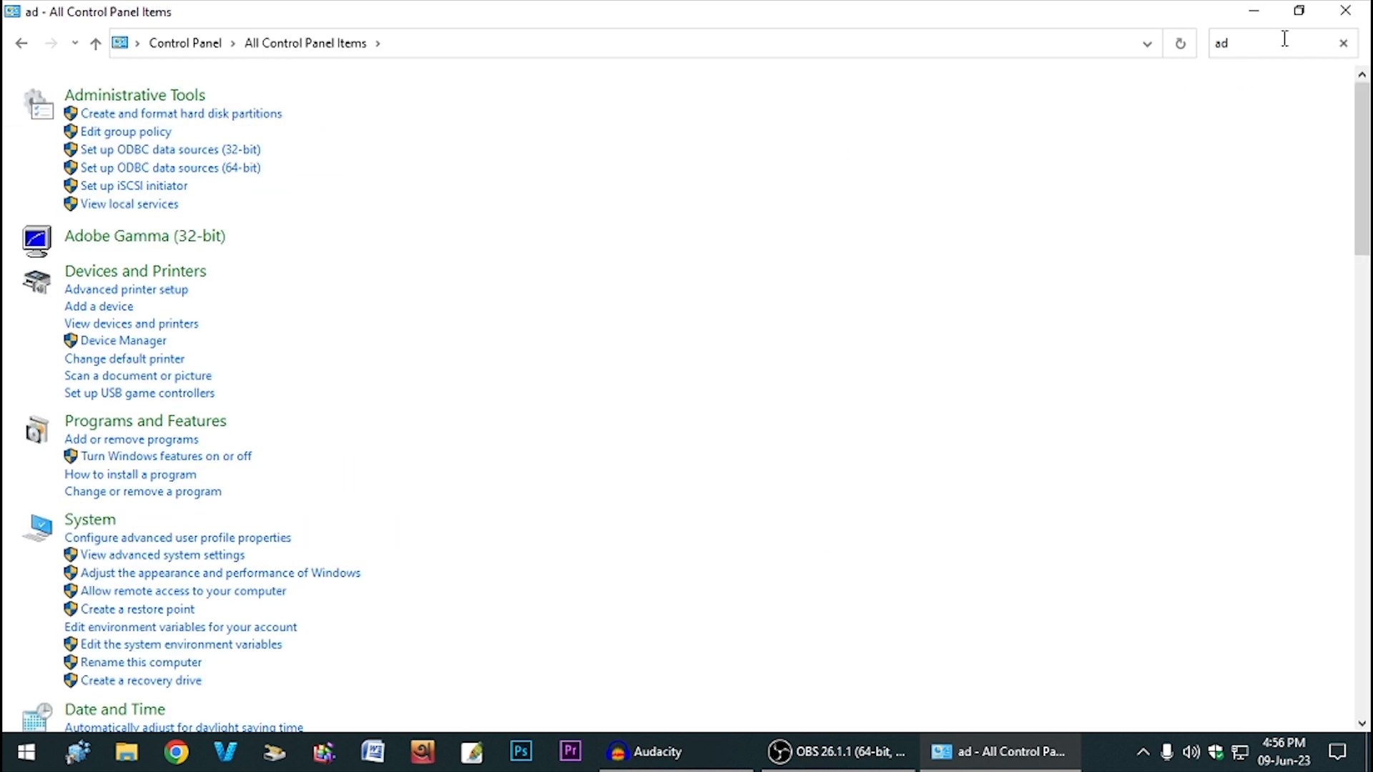
pyautogui.press('BackSpace')
pyautogui.press('BackSpace')
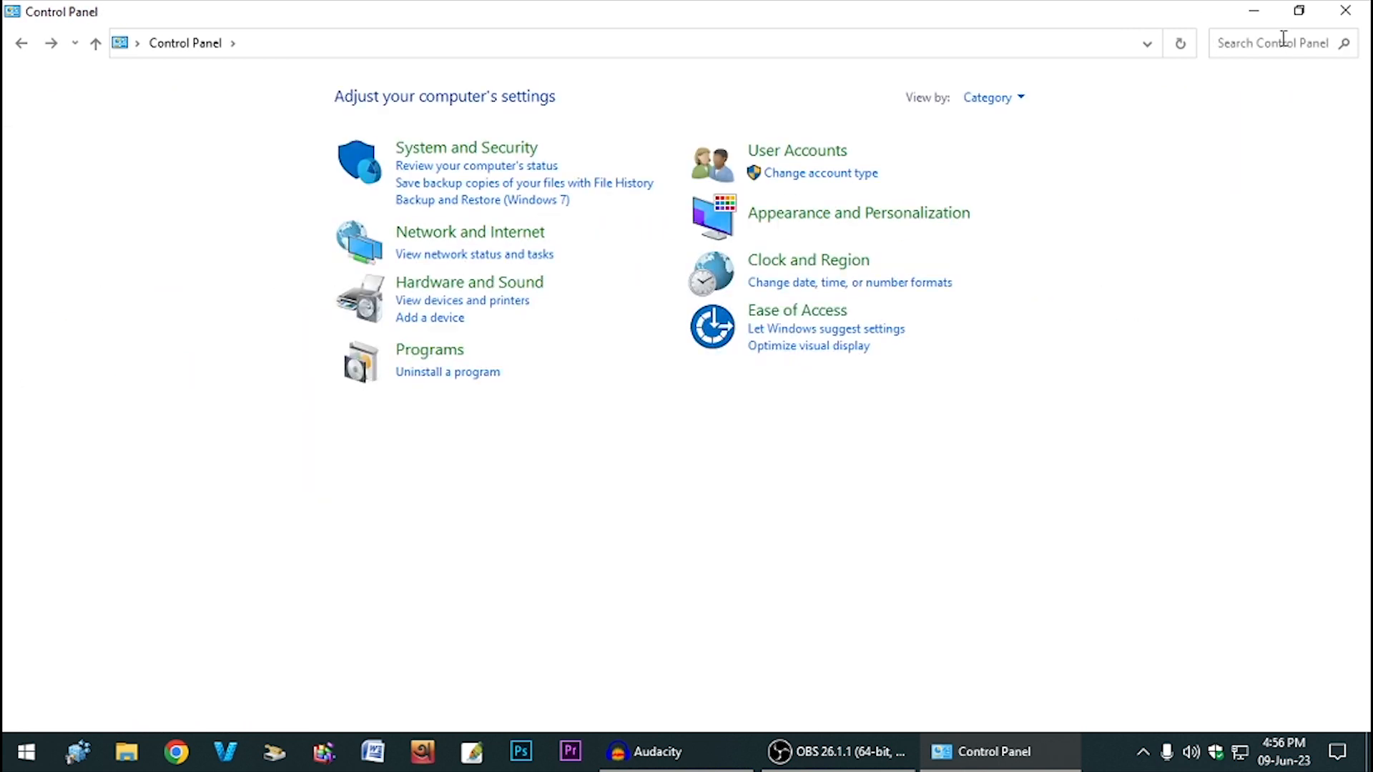
pyautogui.click(988, 97)
pyautogui.click(1010, 148)
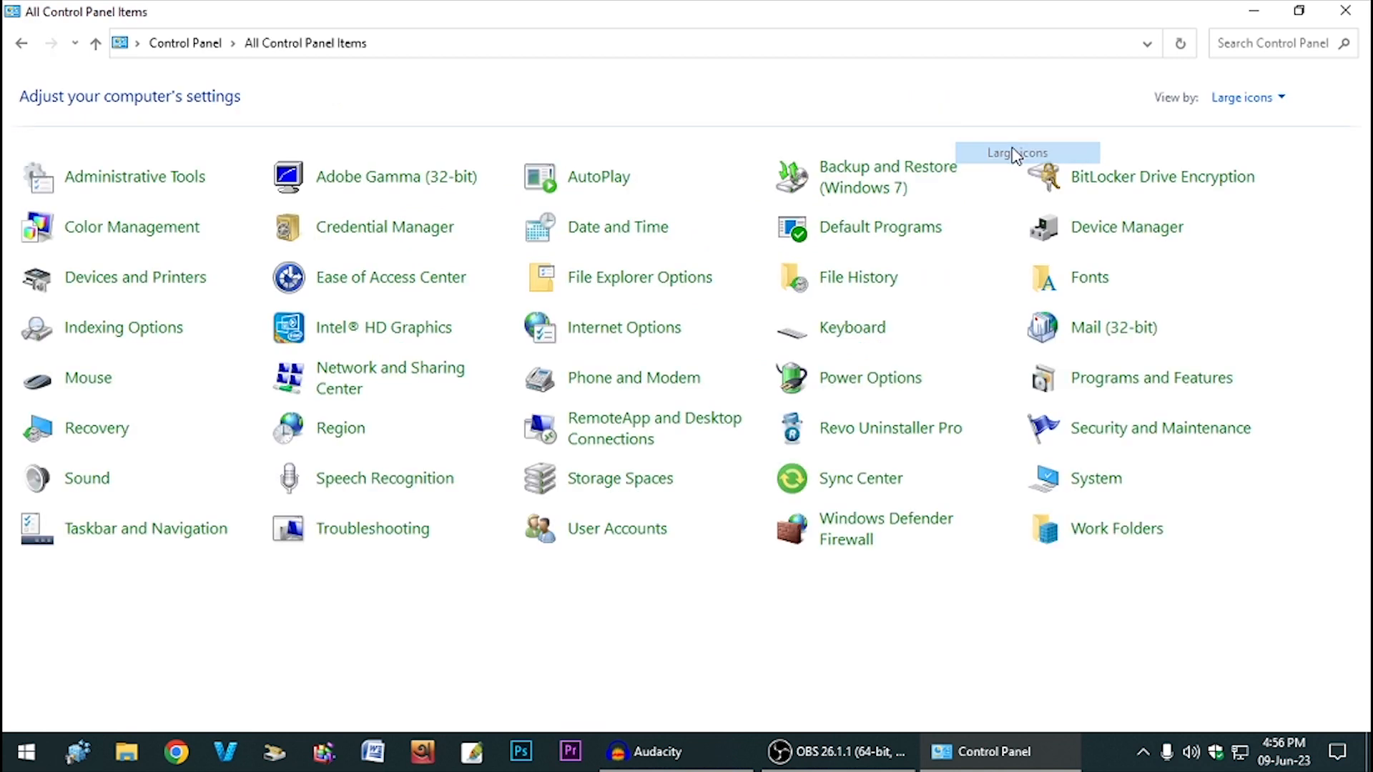
pyautogui.click(123, 184)
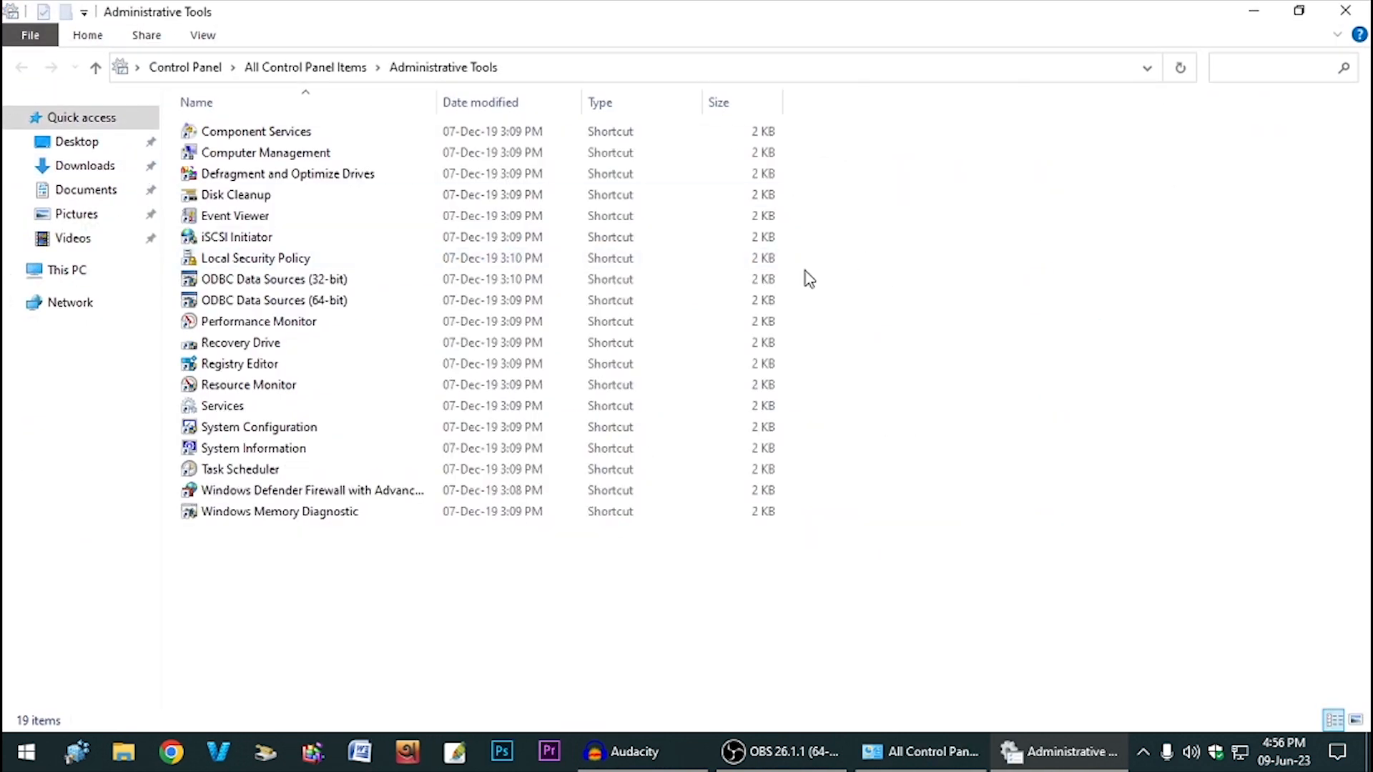
pyautogui.doubleClick(265, 413)
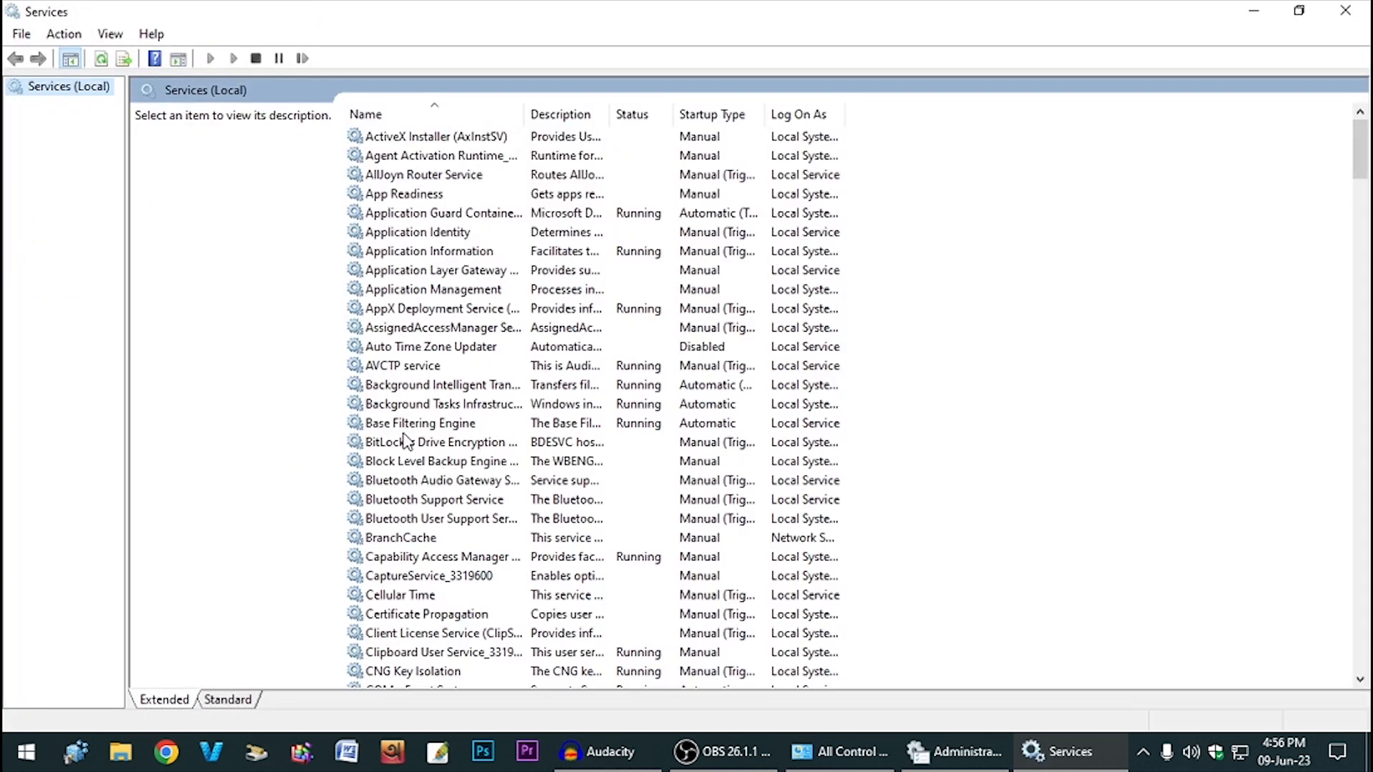
# - Set Background Intelligent Transfer Service's startup type to Disabled and stop the service
pyautogui.doubleClick(489, 386)
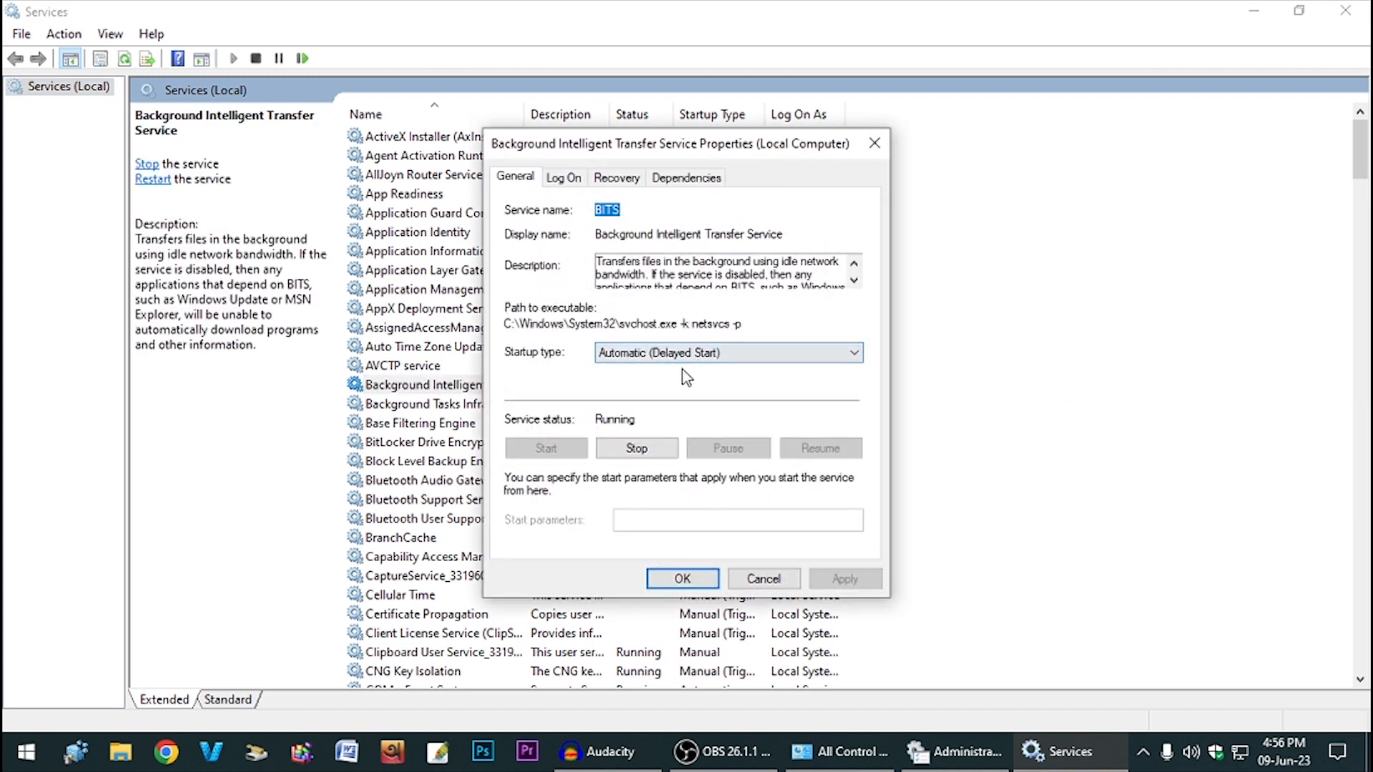
pyautogui.click(625, 360)
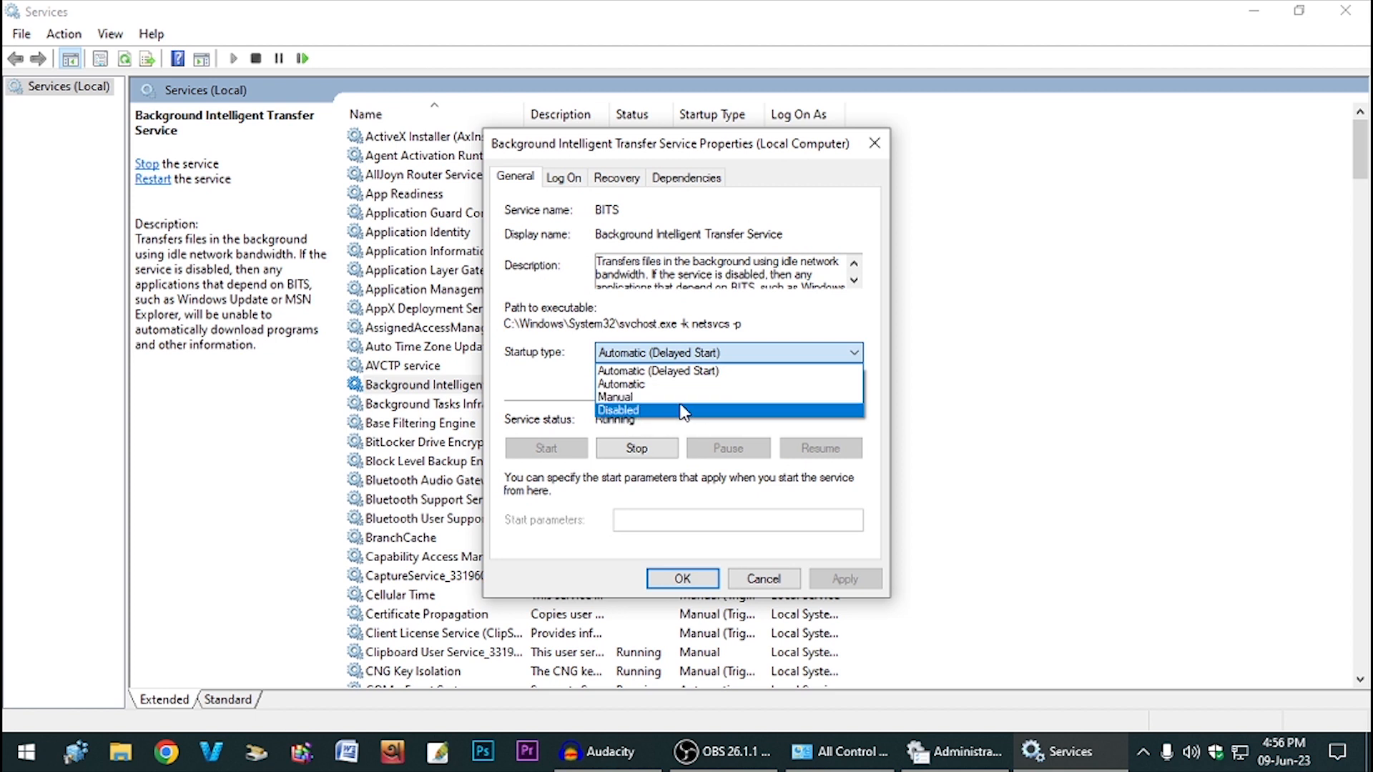
pyautogui.click(663, 412)
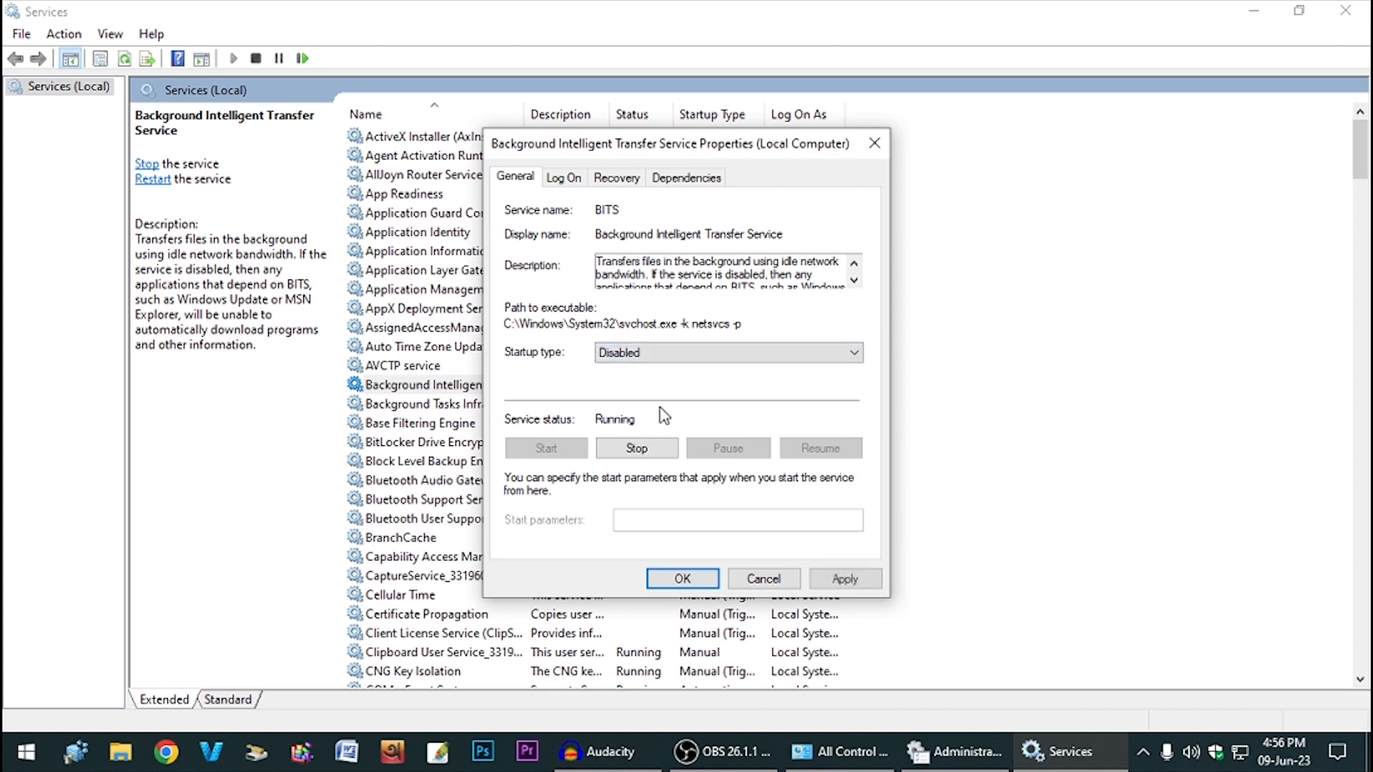
pyautogui.click(844, 576)
pyautogui.click(644, 454)
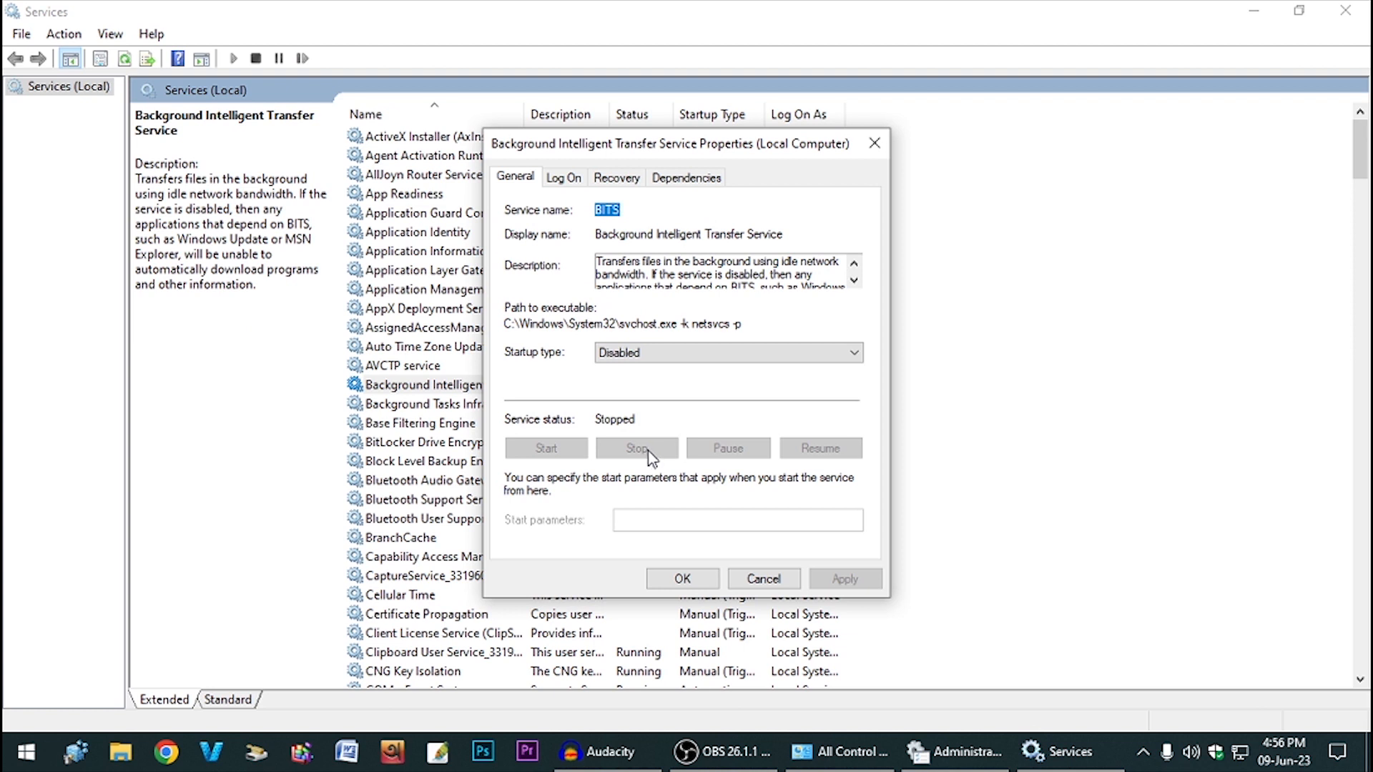
# - Keep Take No Action for BITS failures with reset count 0, apply and close
pyautogui.click(529, 178)
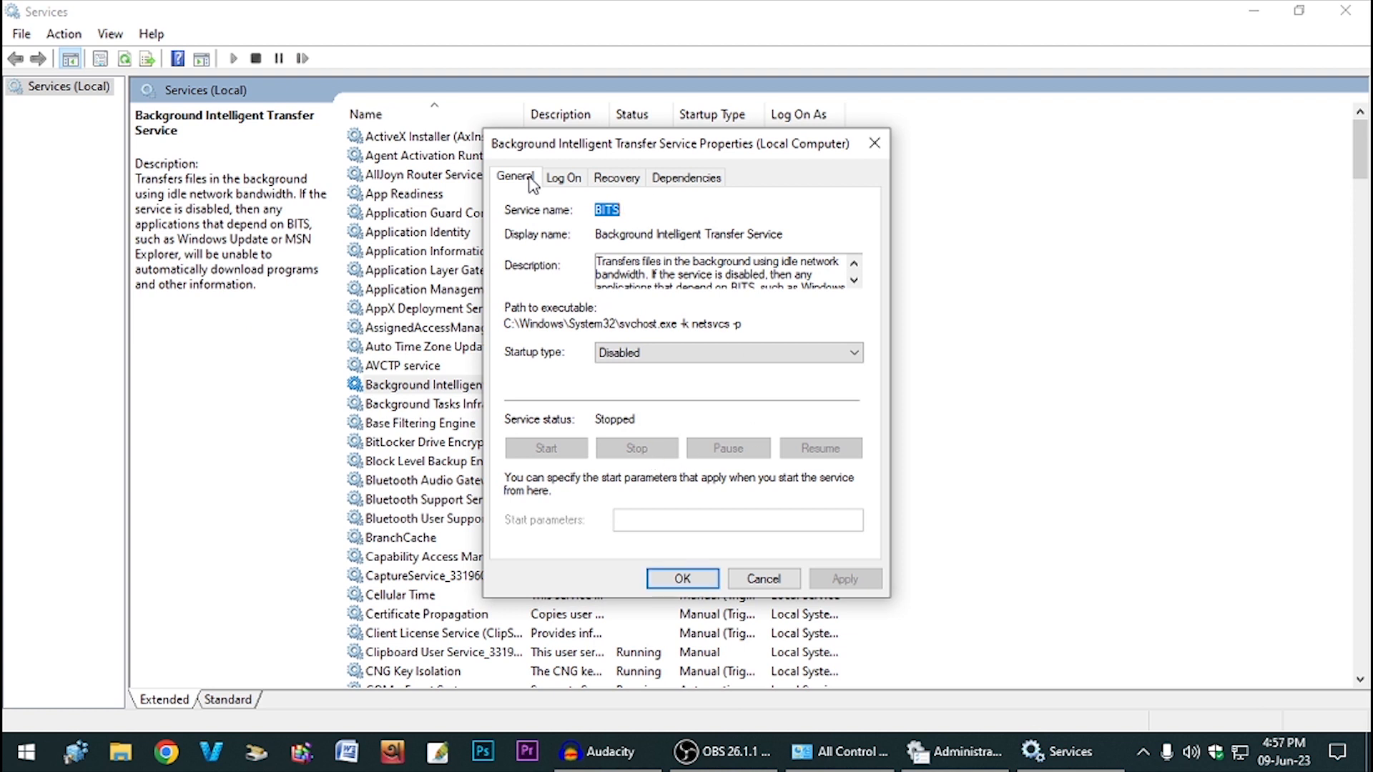
pyautogui.click(616, 182)
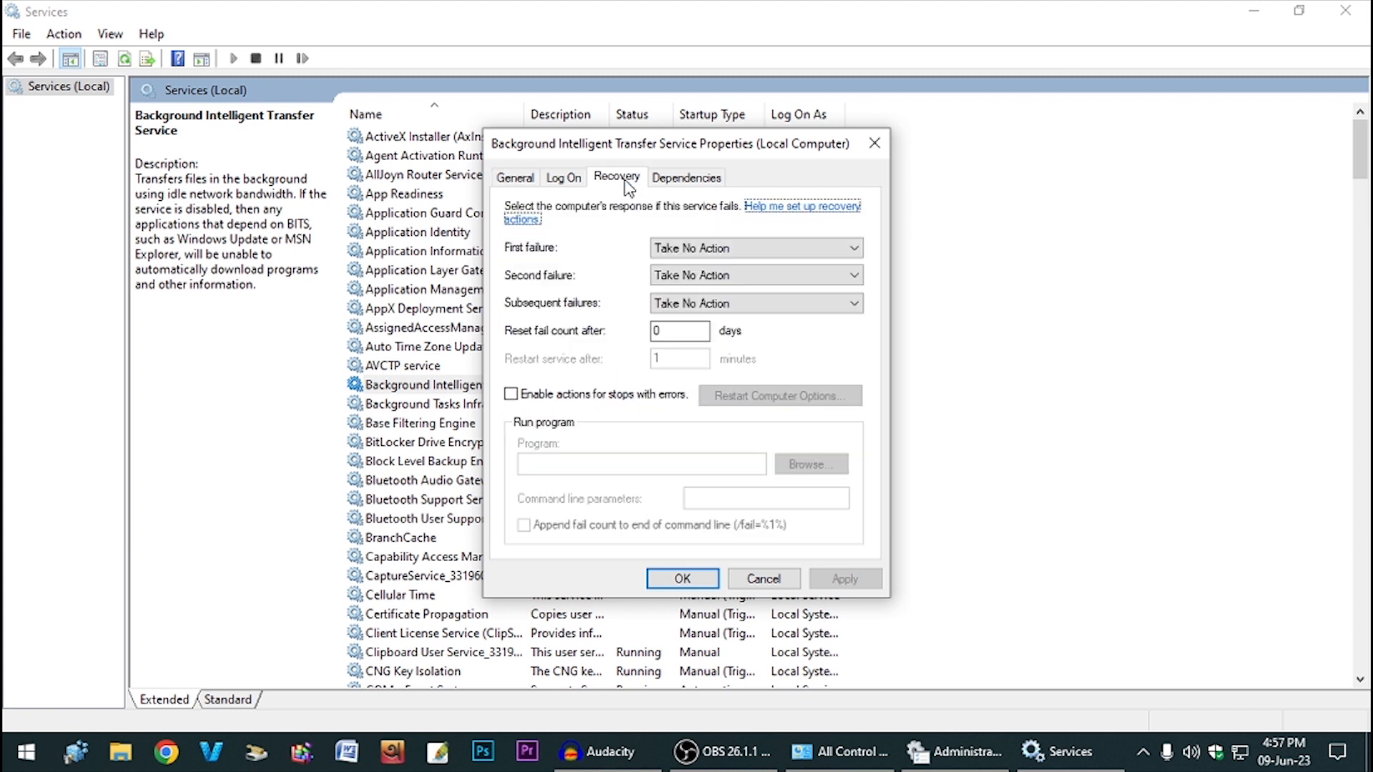
pyautogui.click(704, 251)
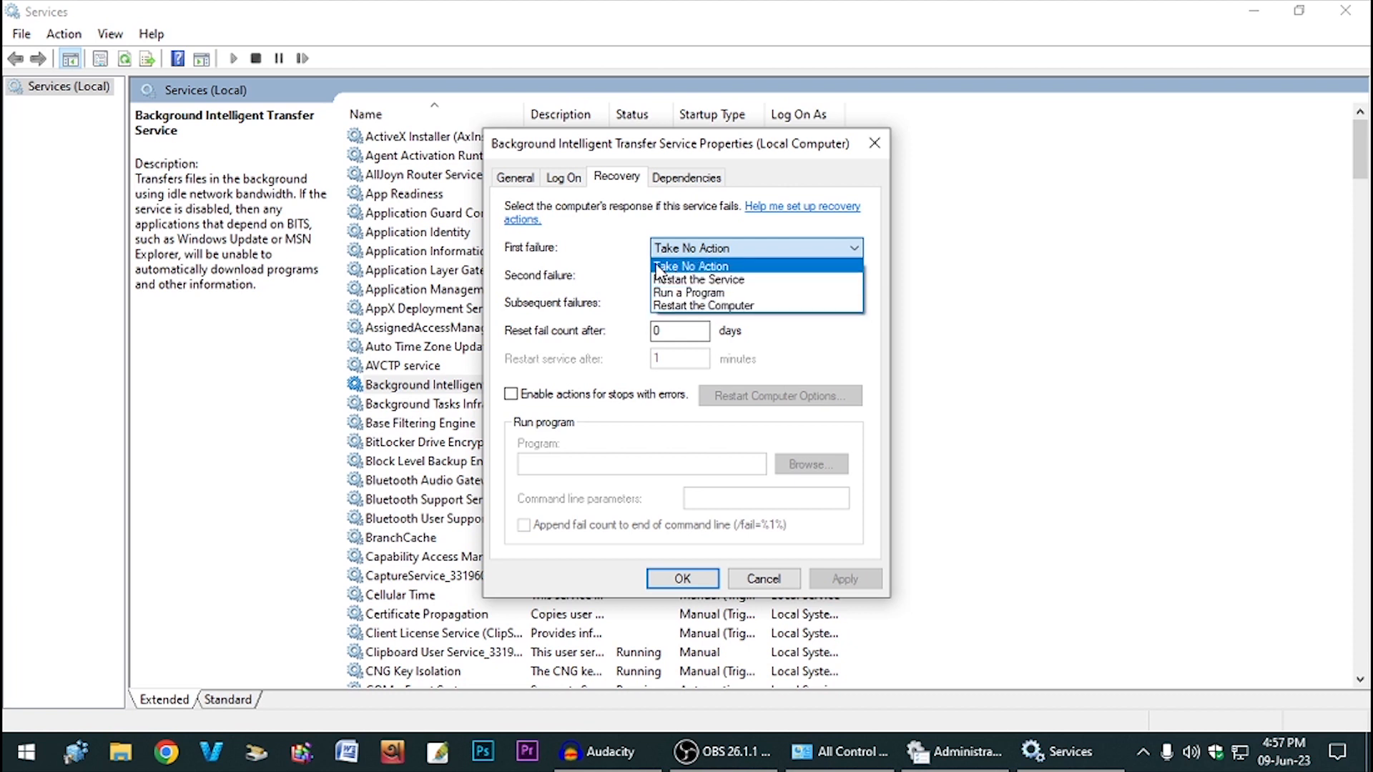
pyautogui.click(710, 267)
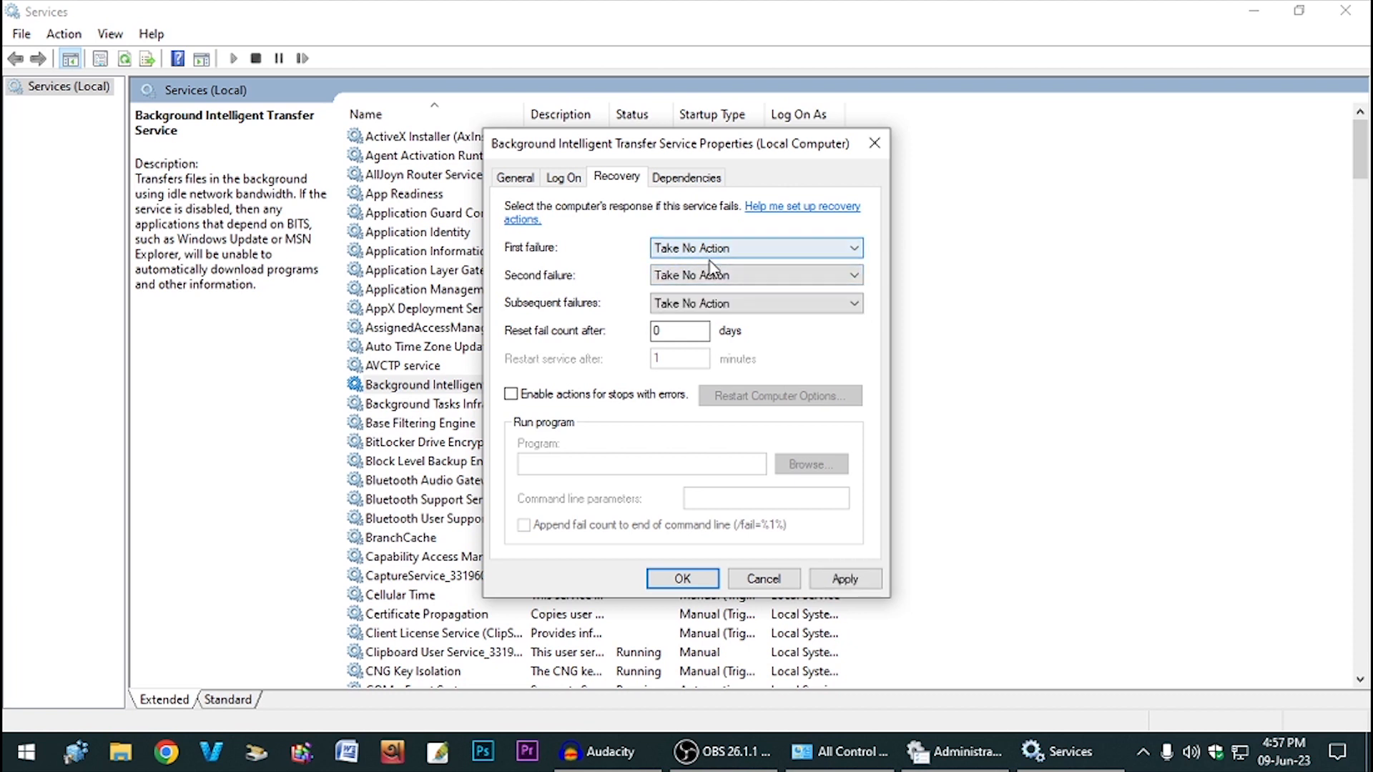
pyautogui.press('Tab')
pyautogui.press('Tab')
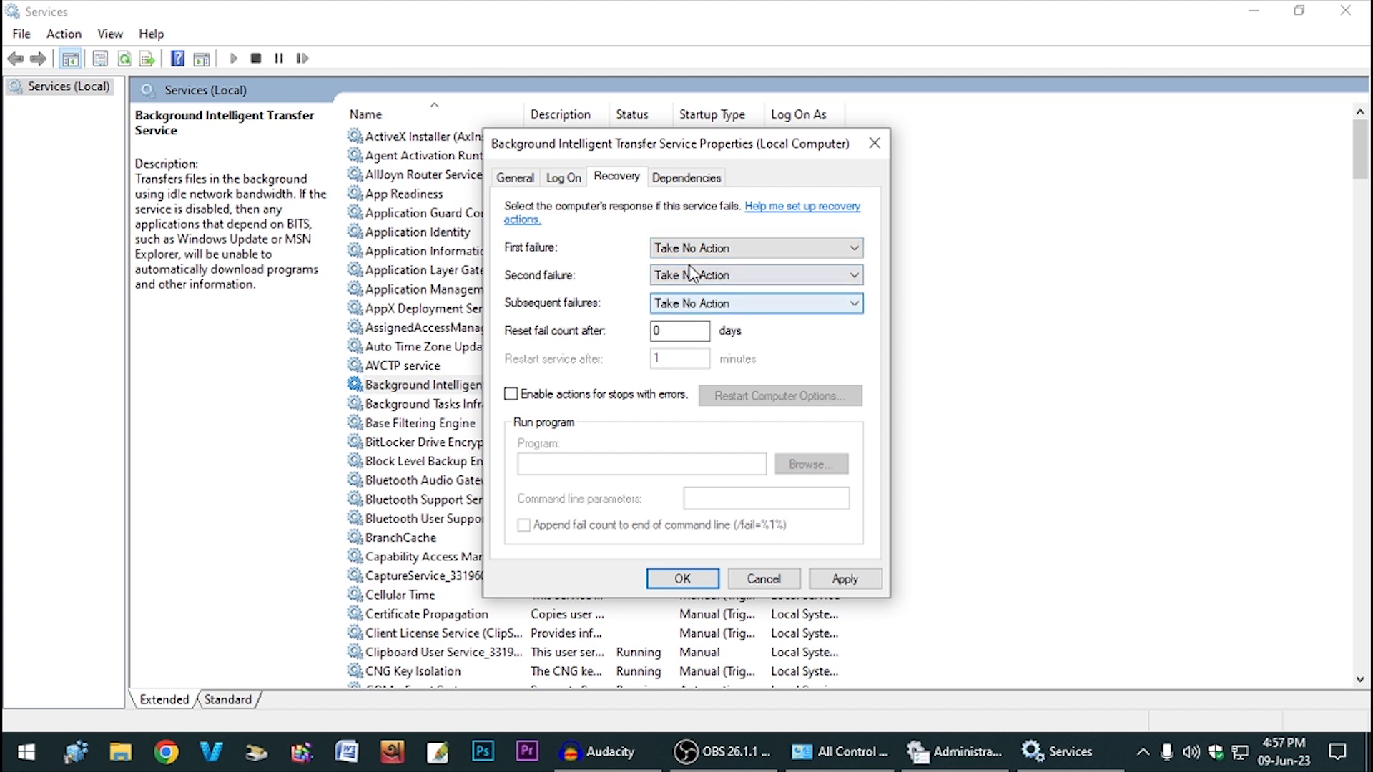
pyautogui.press('Tab')
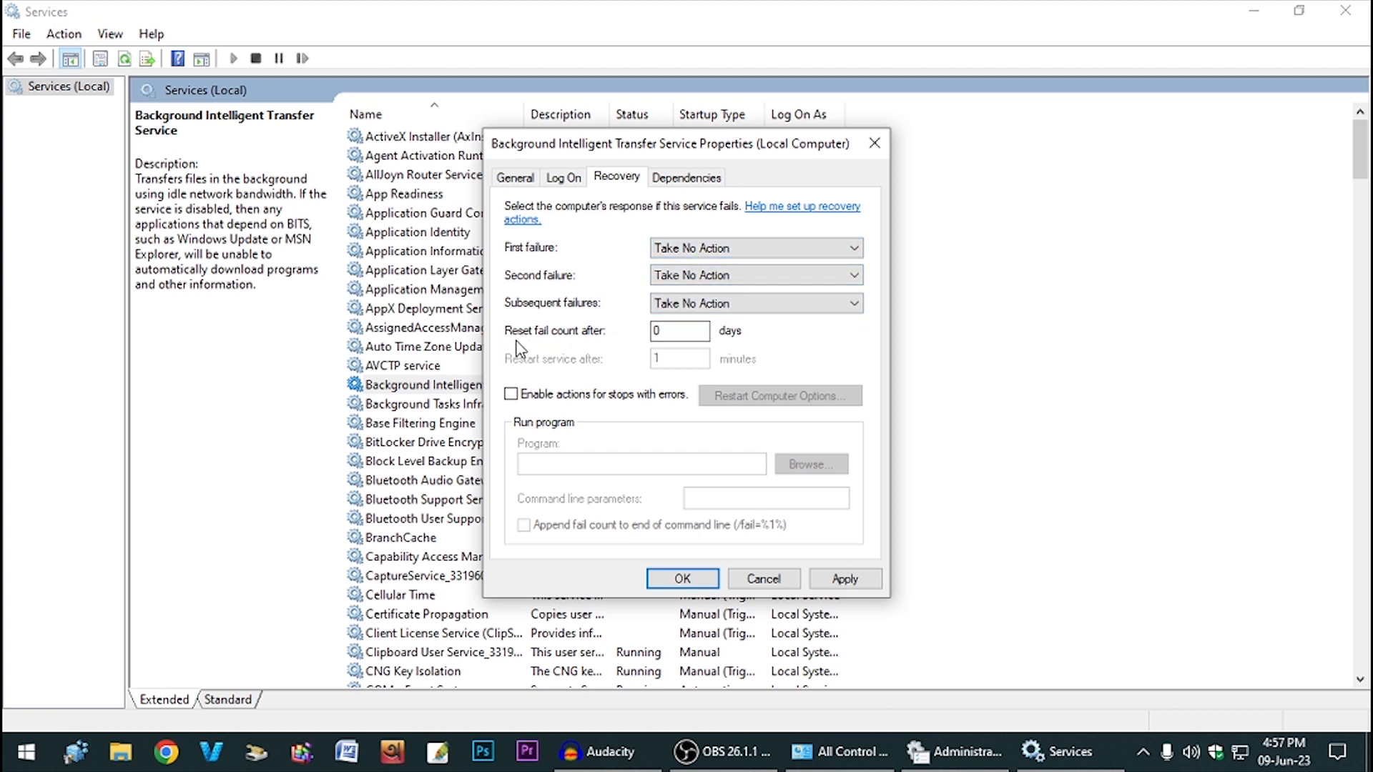
pyautogui.doubleClick(655, 333)
pyautogui.click(831, 580)
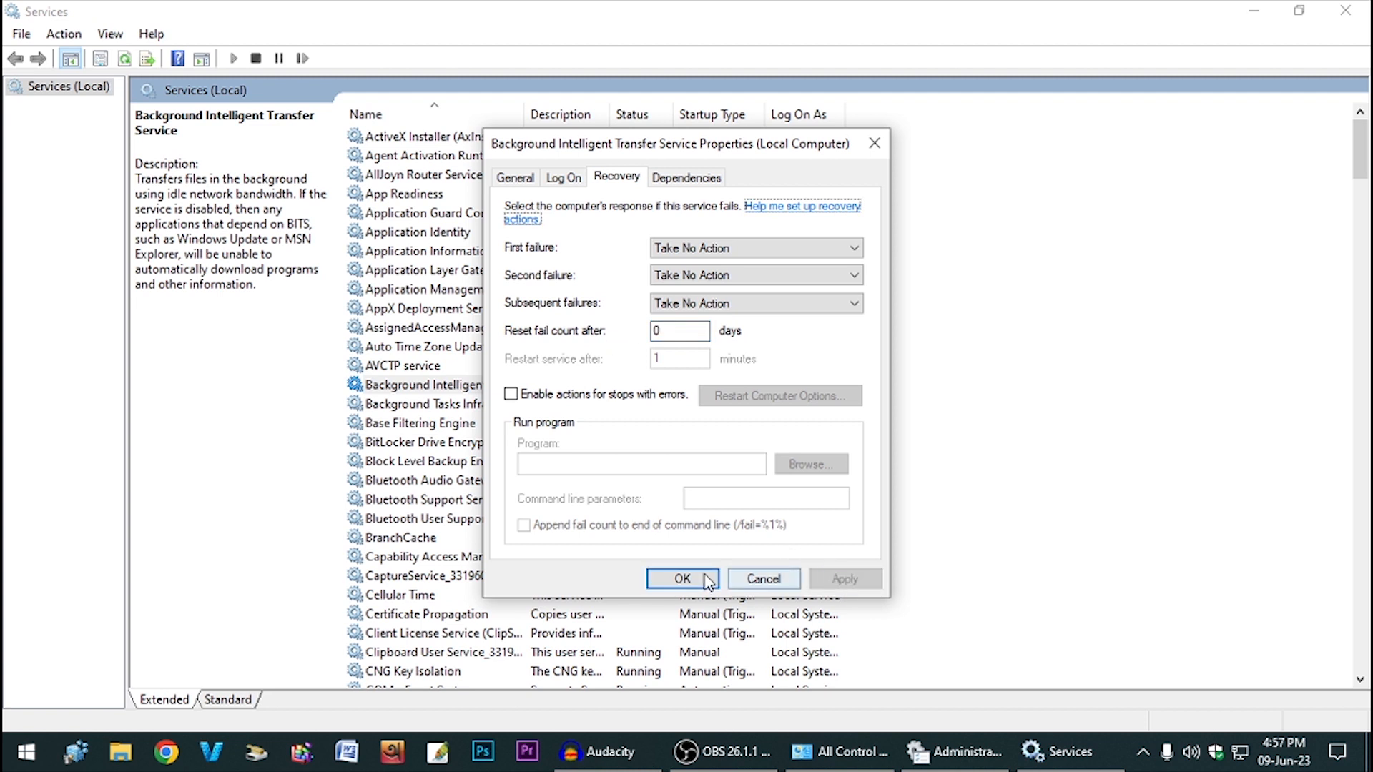
pyautogui.click(683, 578)
pyautogui.scroll(-3, 515, 504)
# - Set SysMain's startup type to Disabled and stop the service
pyautogui.scroll(-20, 515, 504)
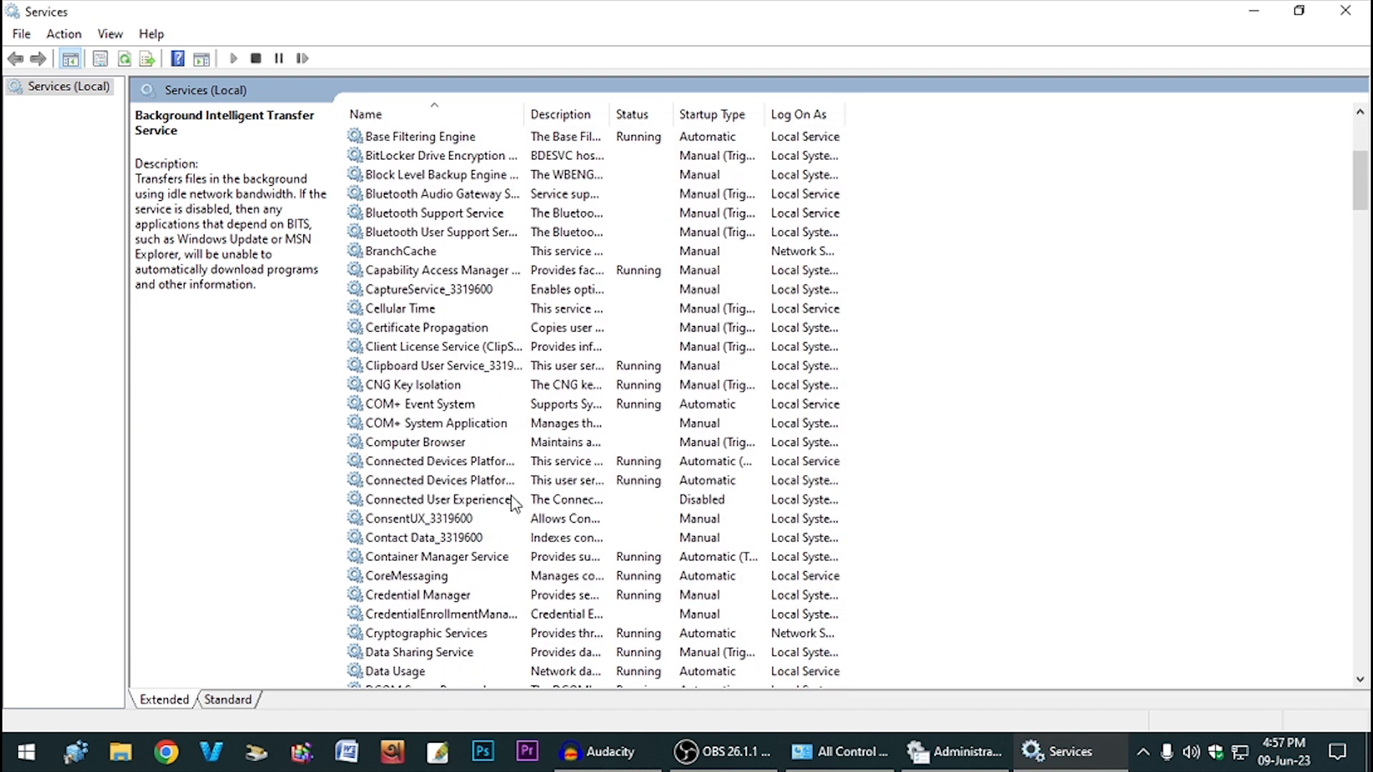
pyautogui.scroll(-20, 519, 504)
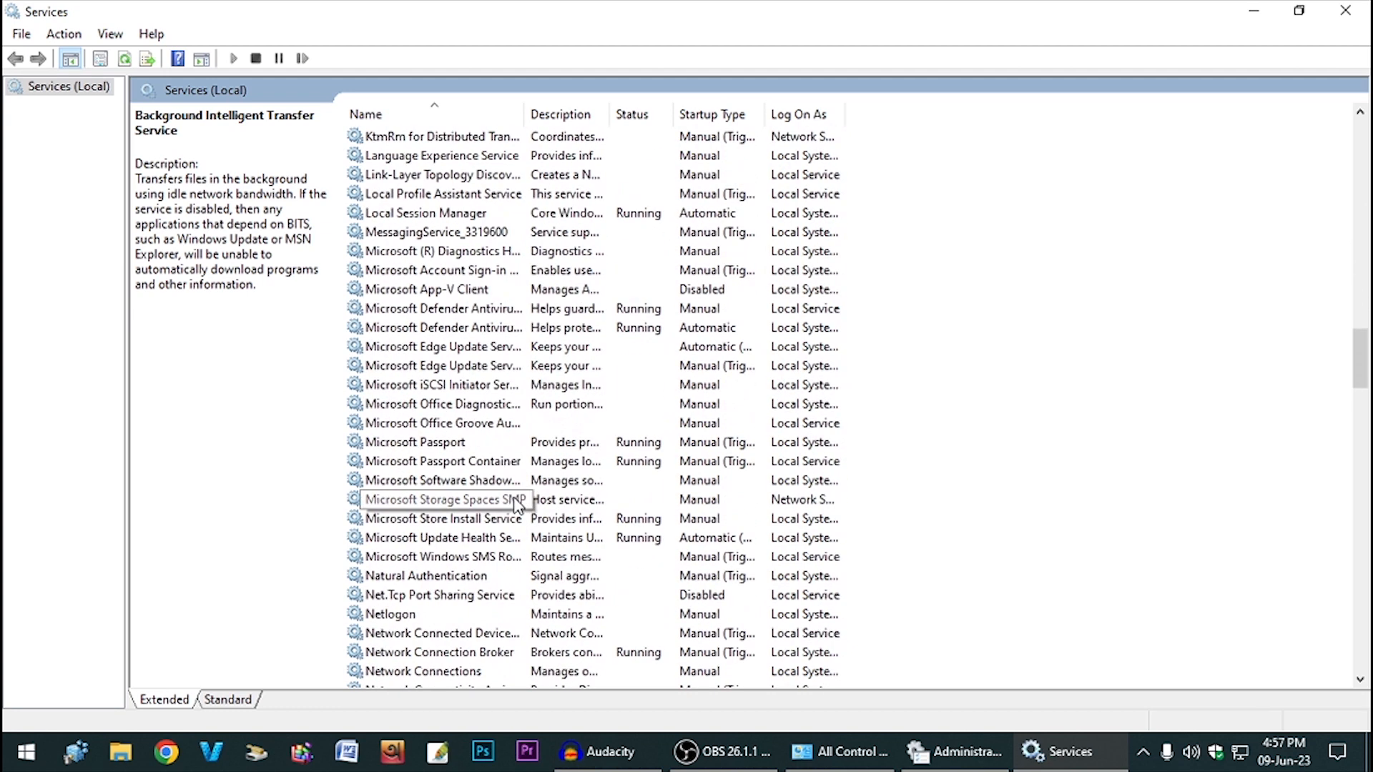
pyautogui.scroll(-9, 520, 508)
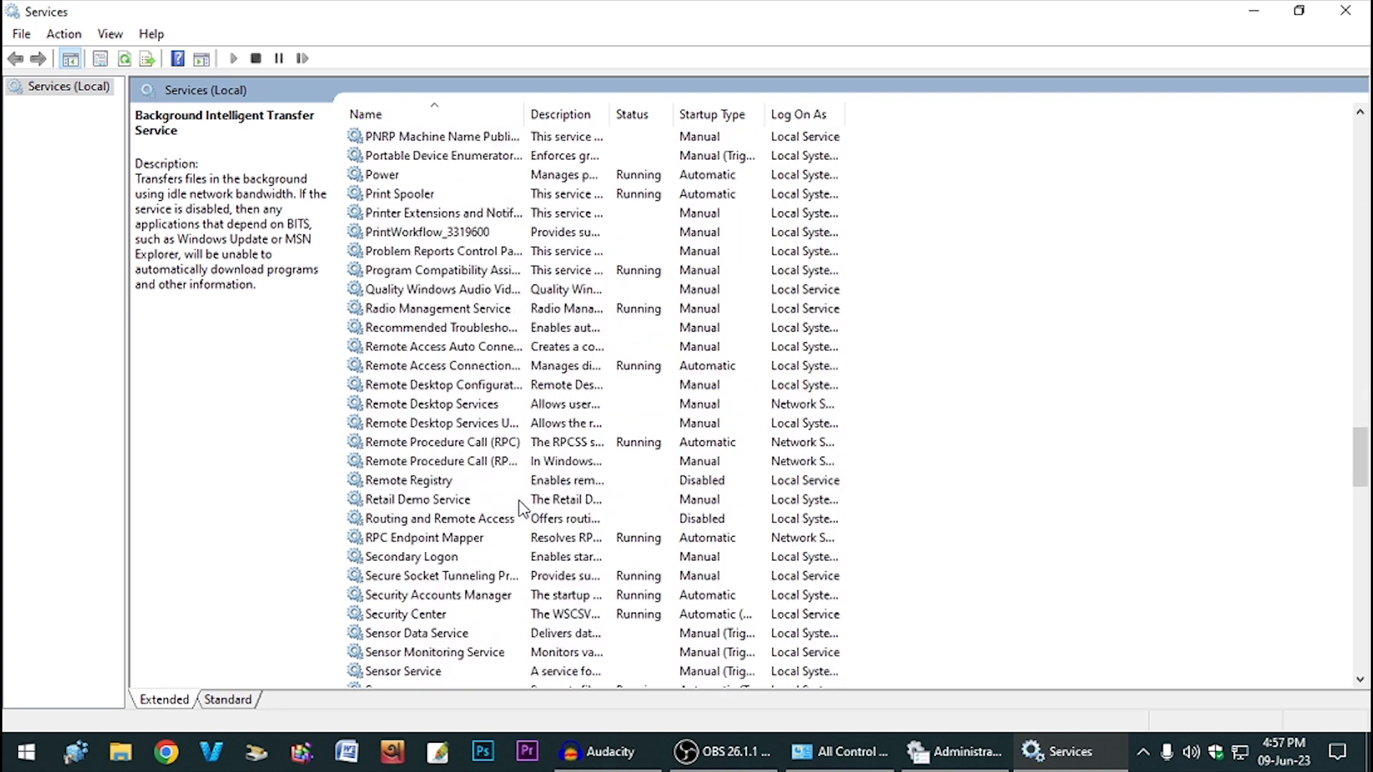
pyautogui.scroll(-3, 522, 508)
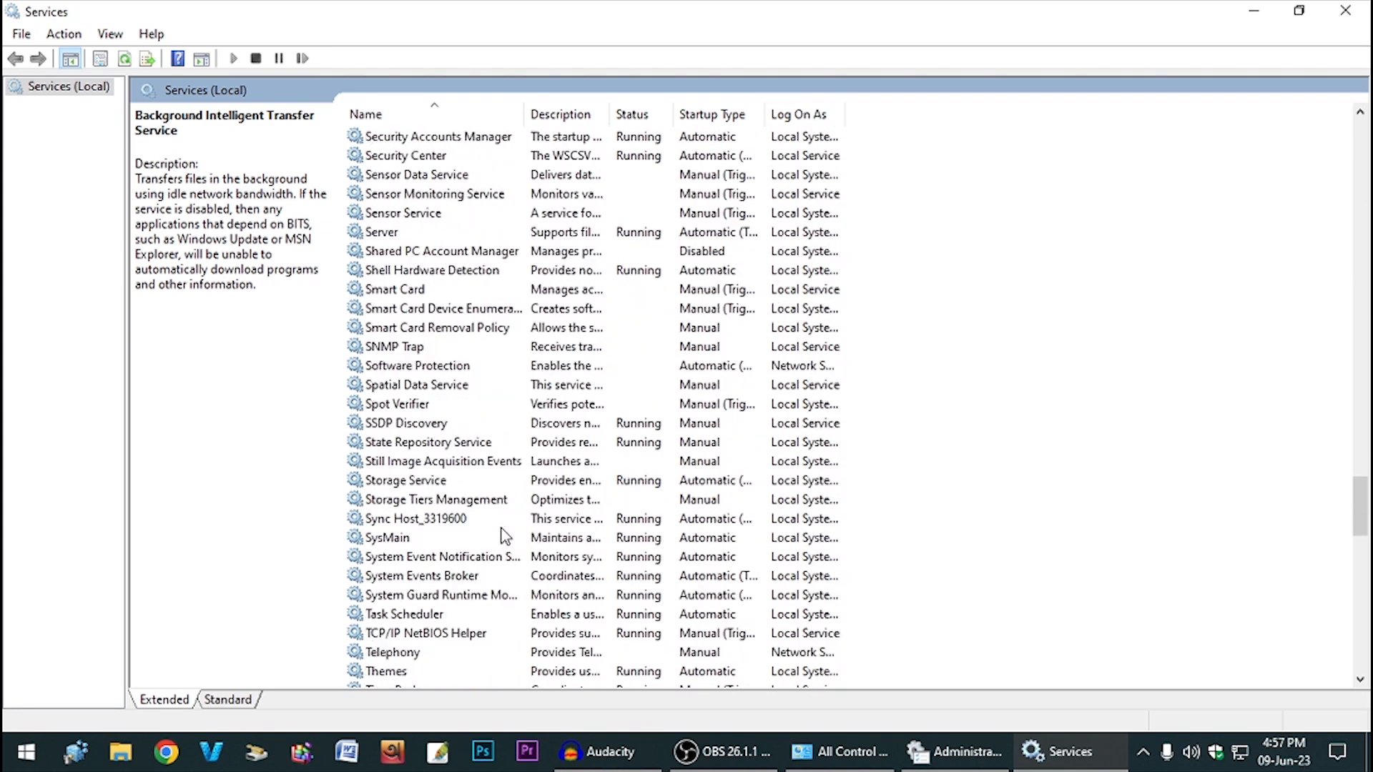
pyautogui.doubleClick(398, 542)
pyautogui.click(676, 354)
pyautogui.click(646, 413)
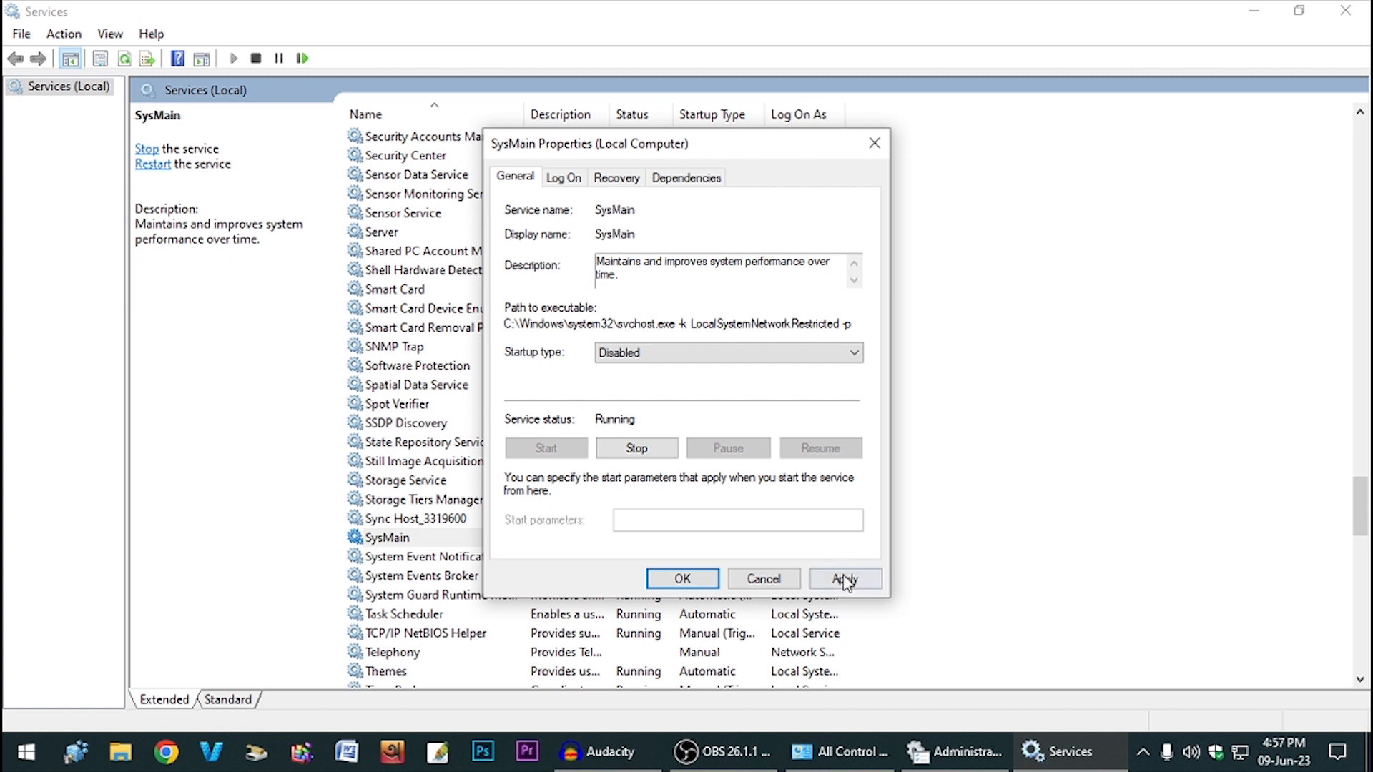
pyautogui.click(845, 580)
pyautogui.click(644, 451)
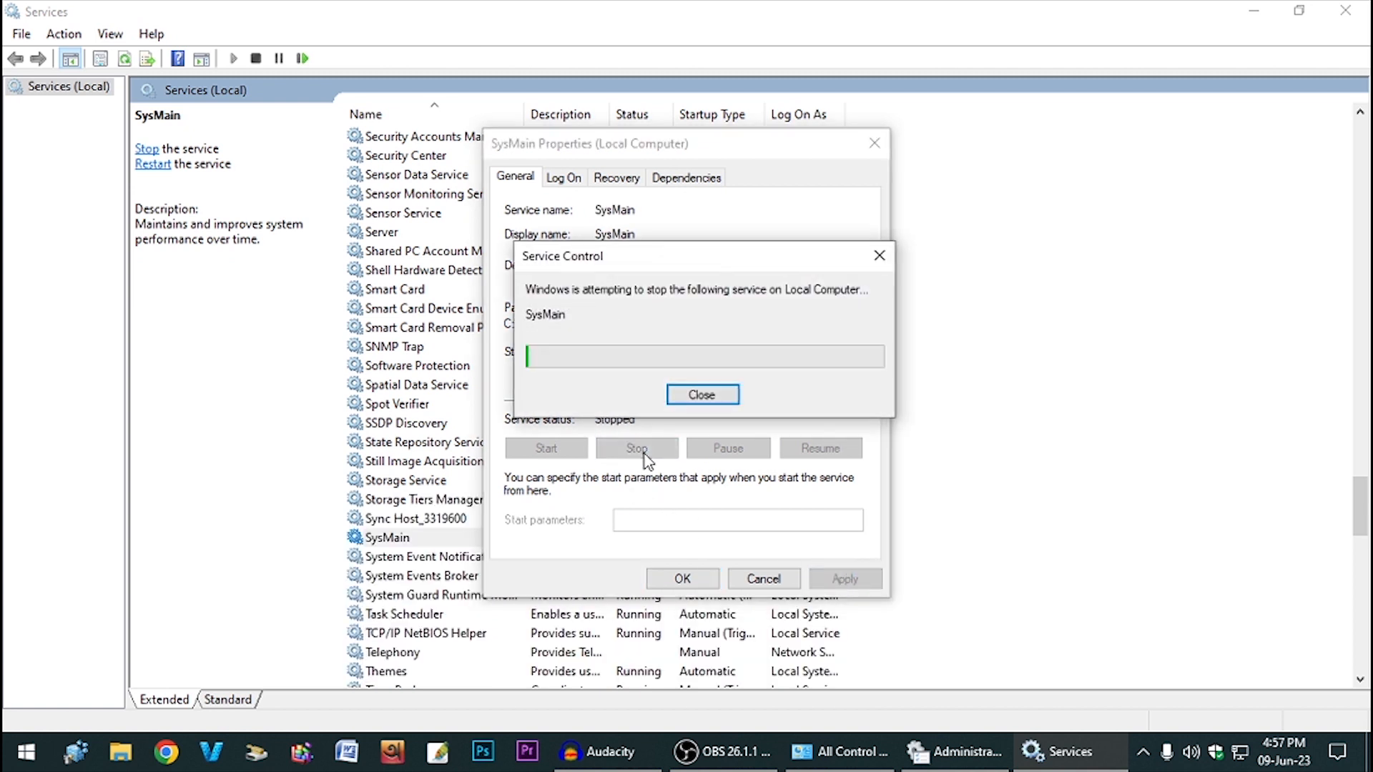
# - Set SysMain's first and second failures to Take No Action, reset count 0, and apply
pyautogui.click(618, 182)
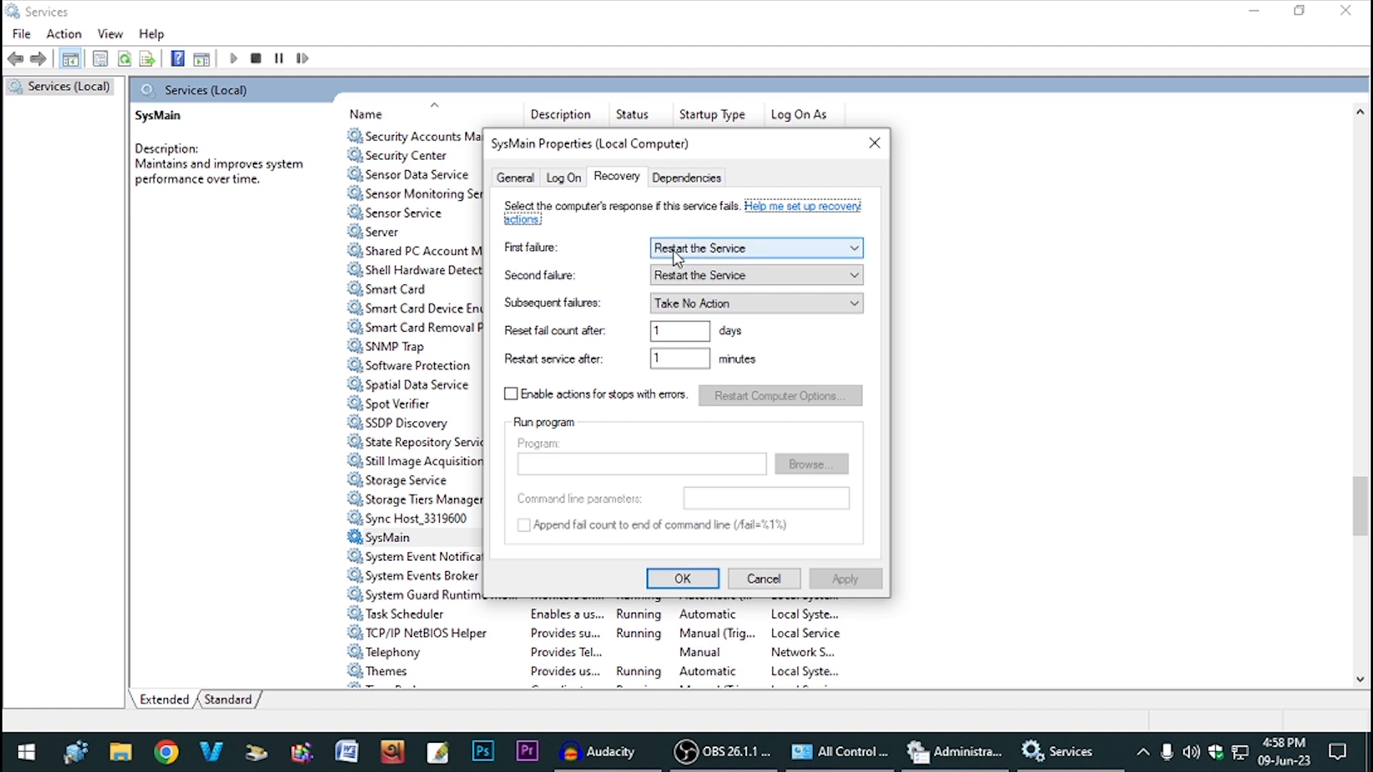
pyautogui.click(761, 254)
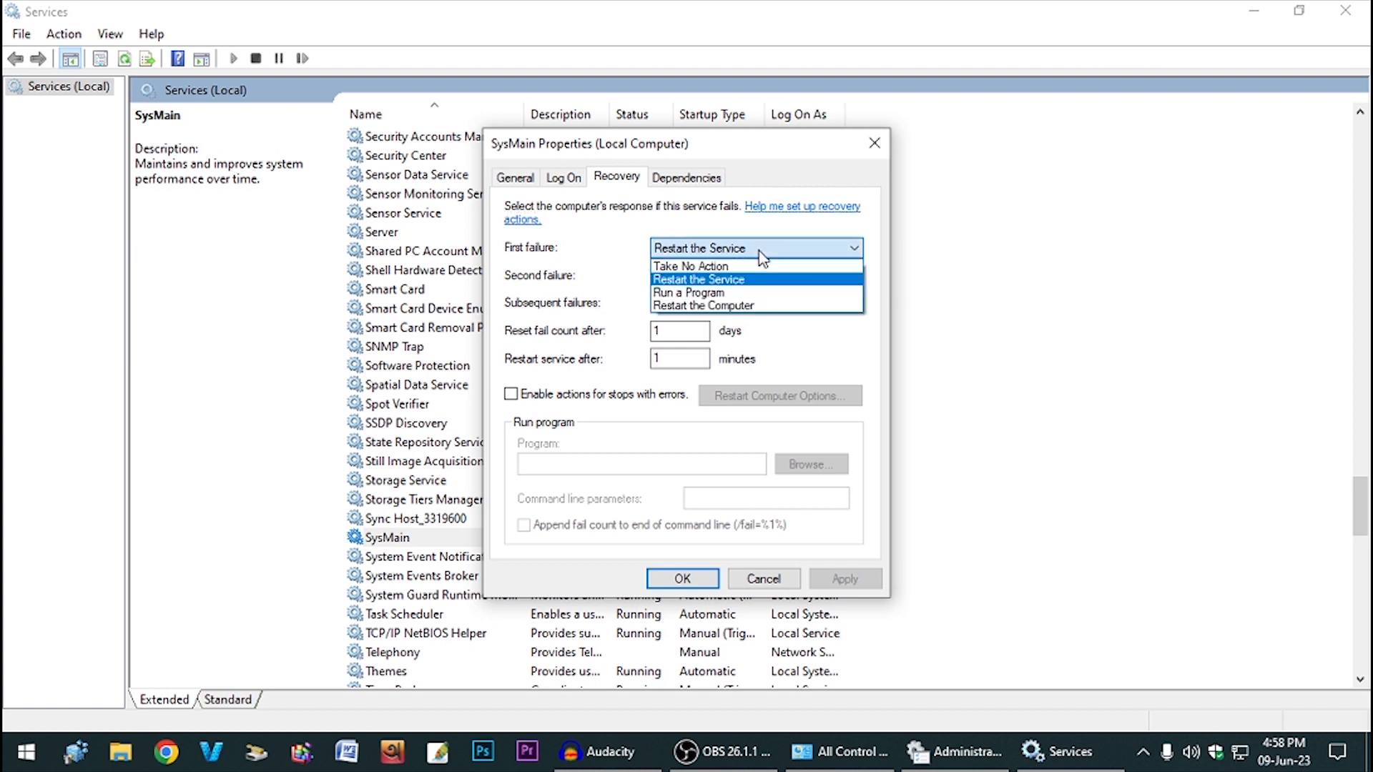
pyautogui.click(695, 268)
pyautogui.click(739, 282)
pyautogui.click(697, 291)
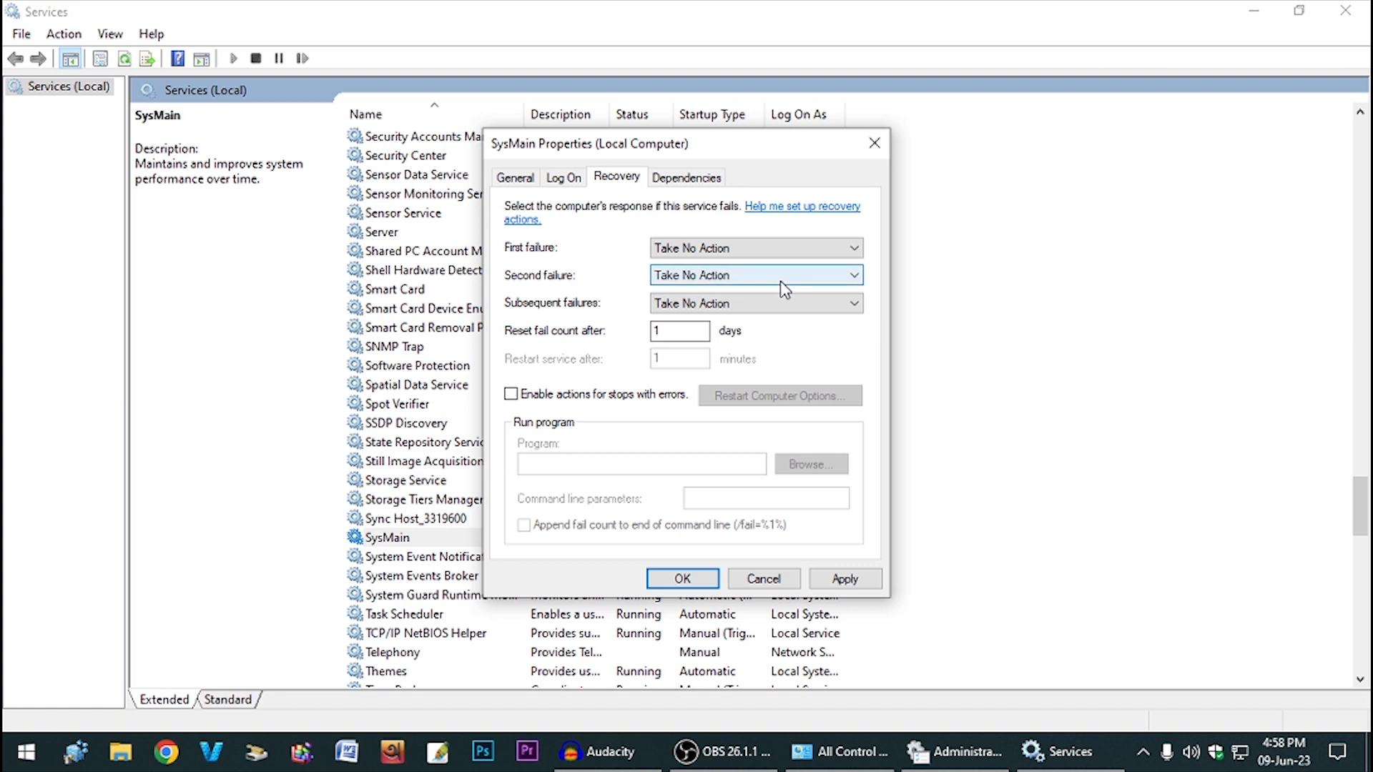
pyautogui.doubleClick(665, 337)
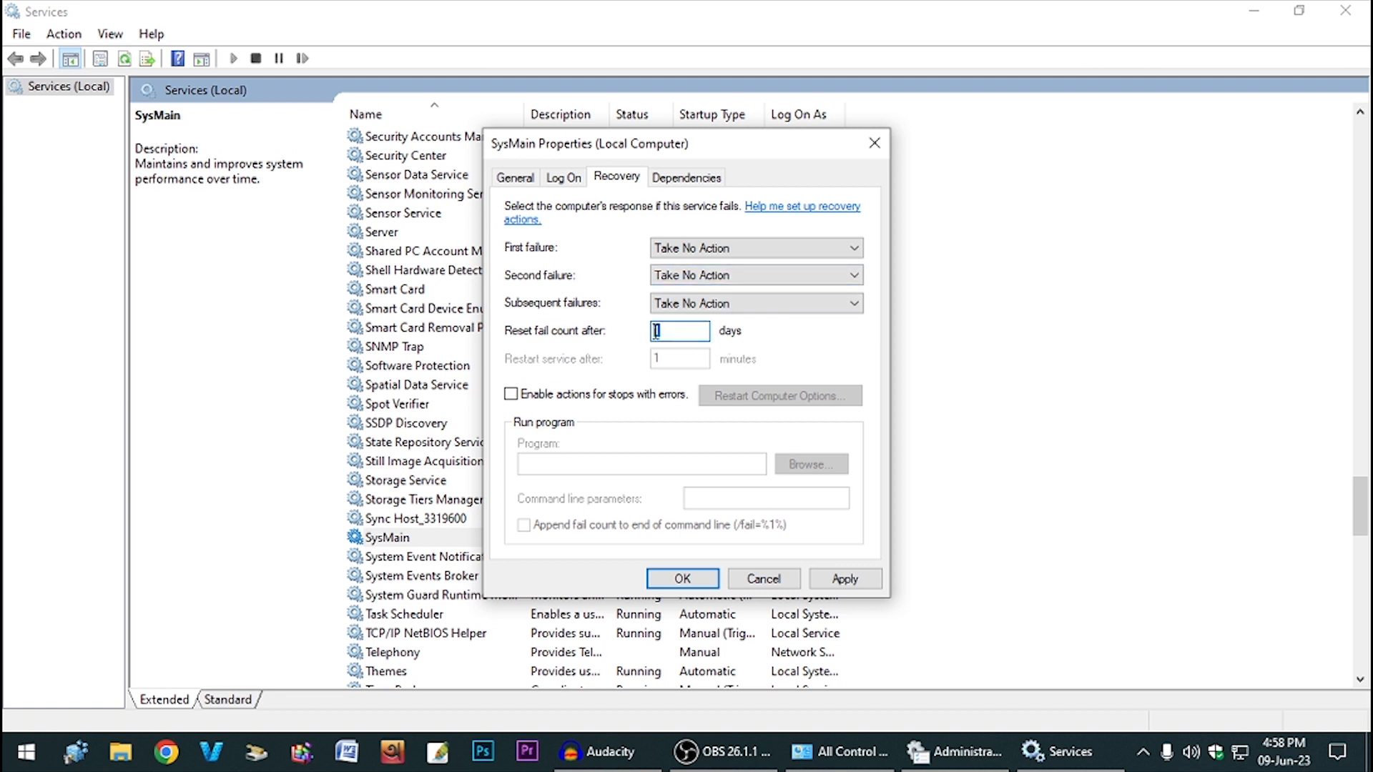
pyautogui.write('0')
pyautogui.click(844, 578)
pyautogui.click(683, 579)
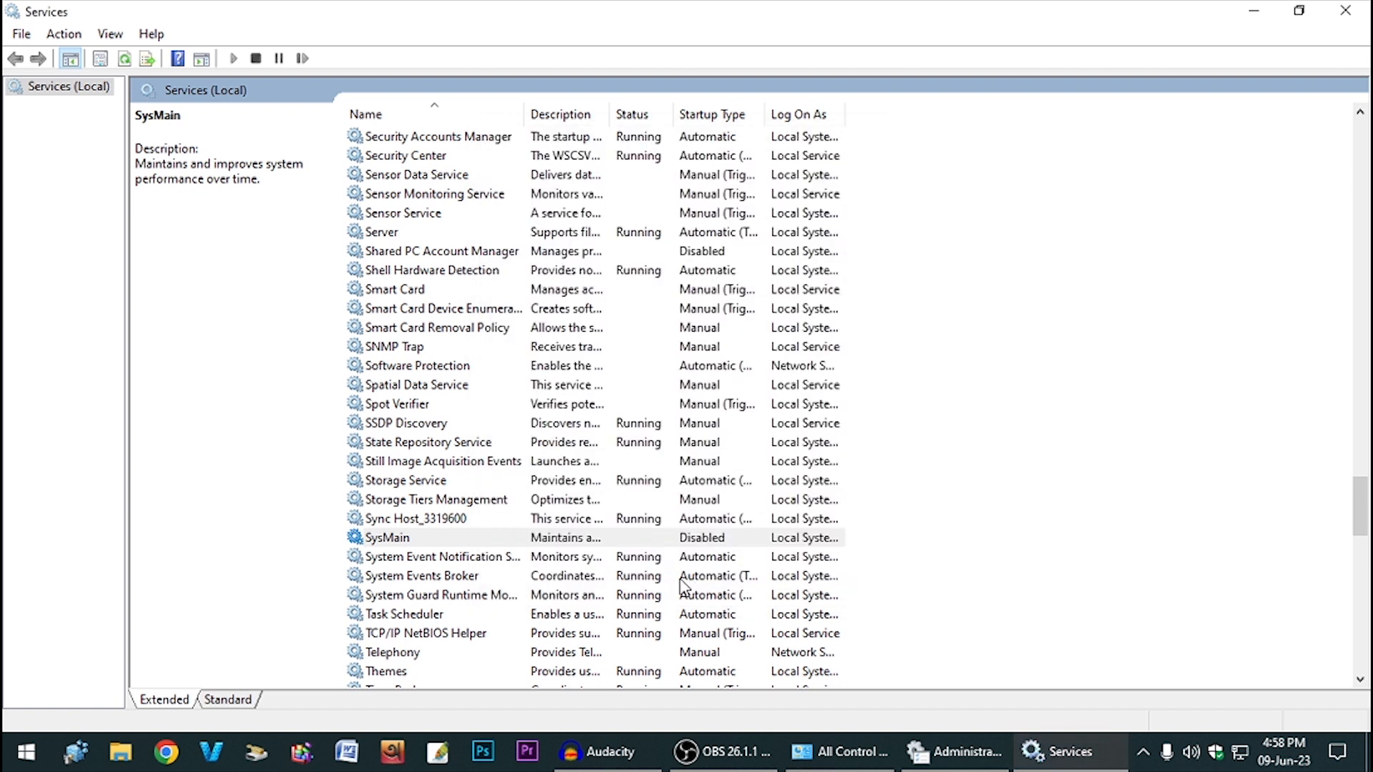
# - Set Windows Search's startup type to Disabled and stop the service
pyautogui.scroll(-19, 472, 461)
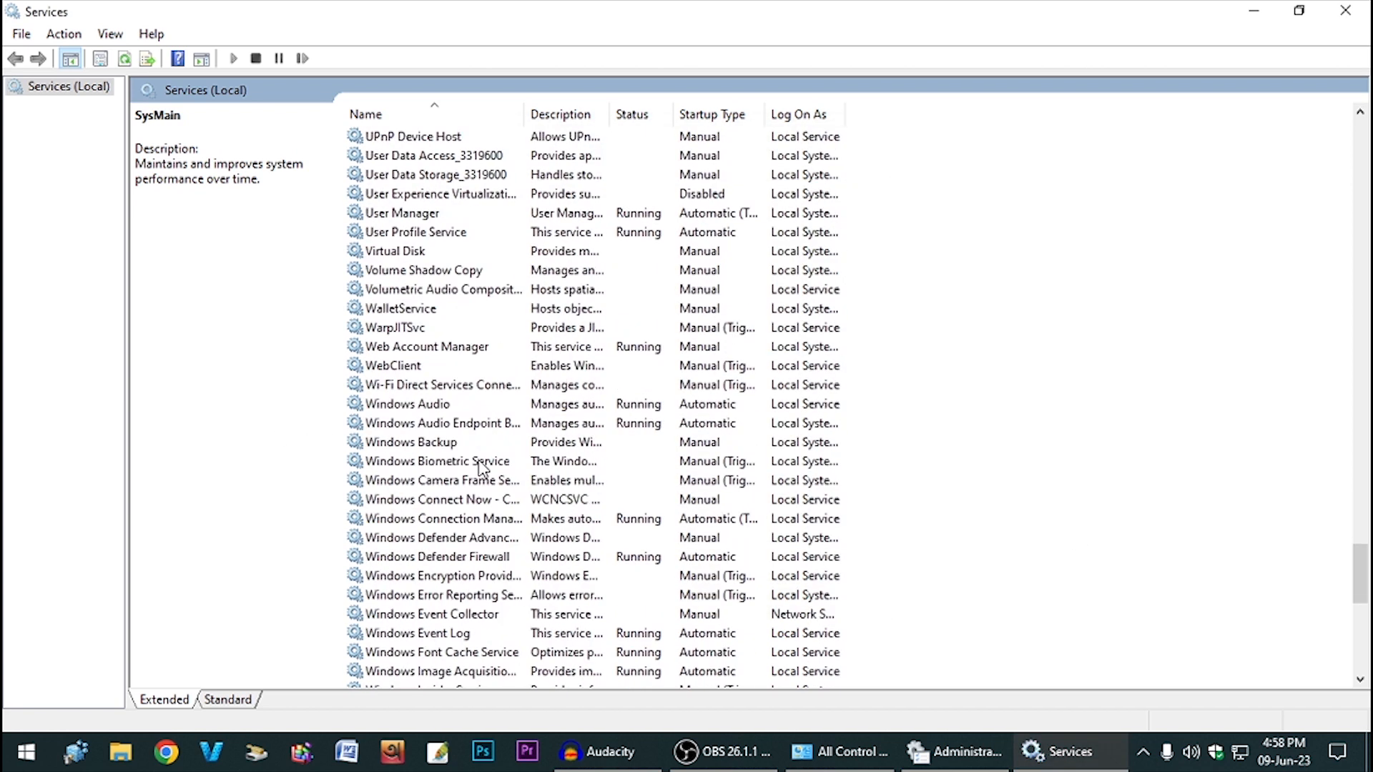
pyautogui.scroll(-1, 486, 469)
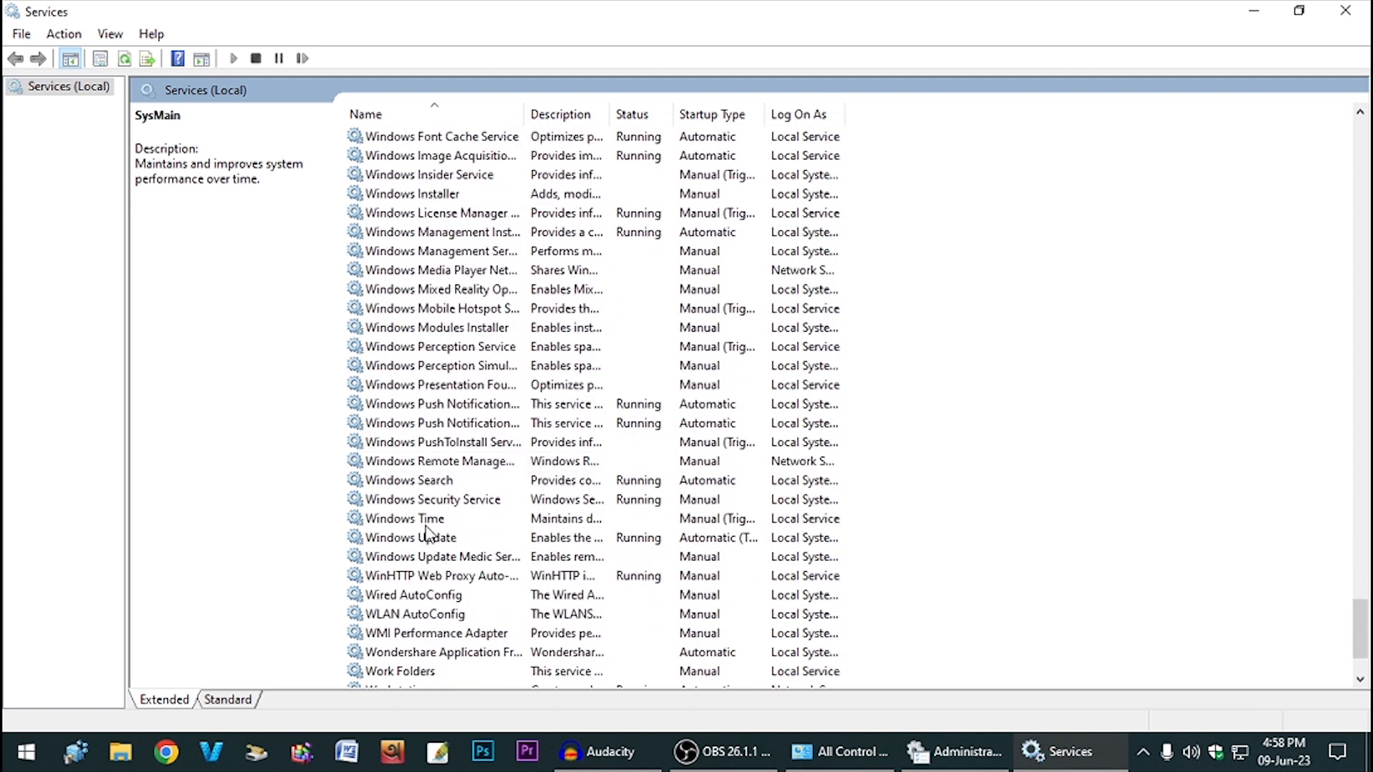
pyautogui.doubleClick(429, 481)
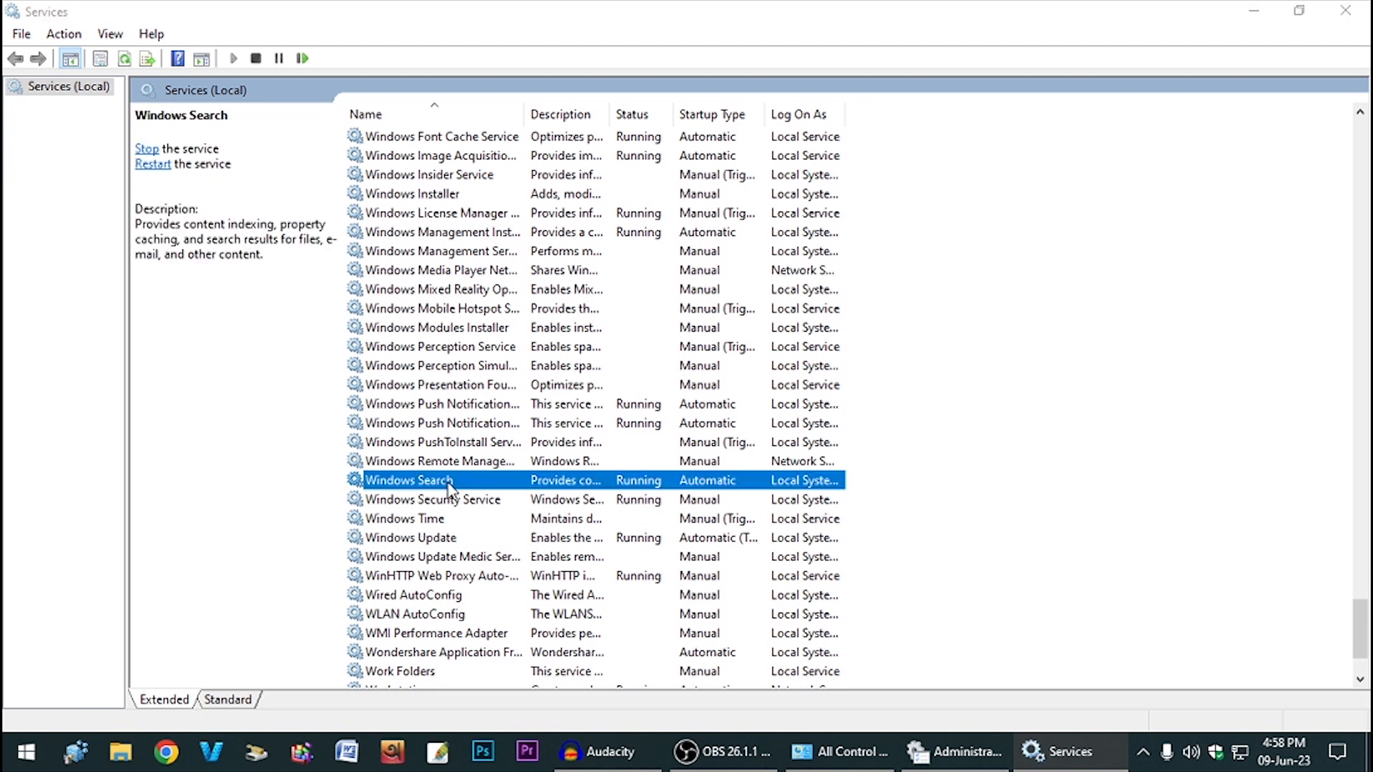
pyautogui.click(671, 353)
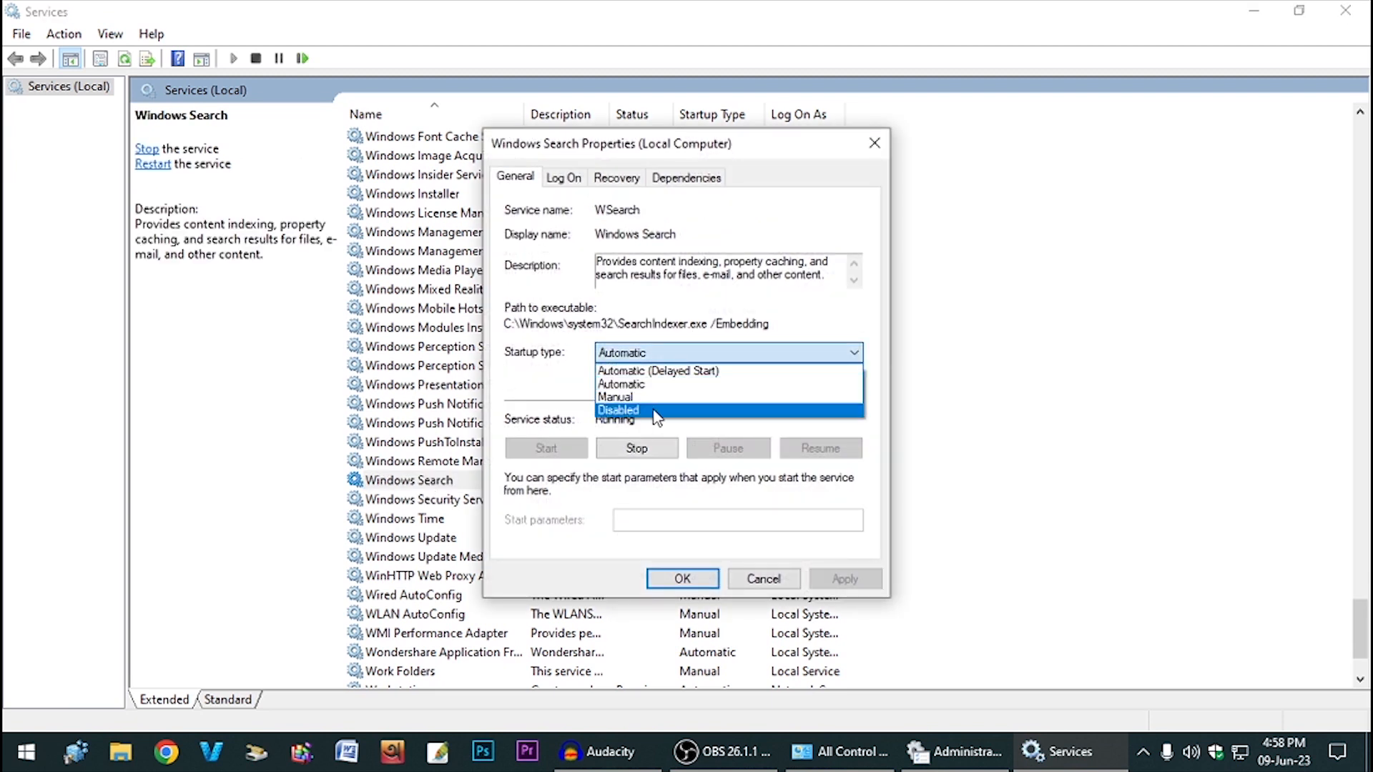
pyautogui.click(655, 411)
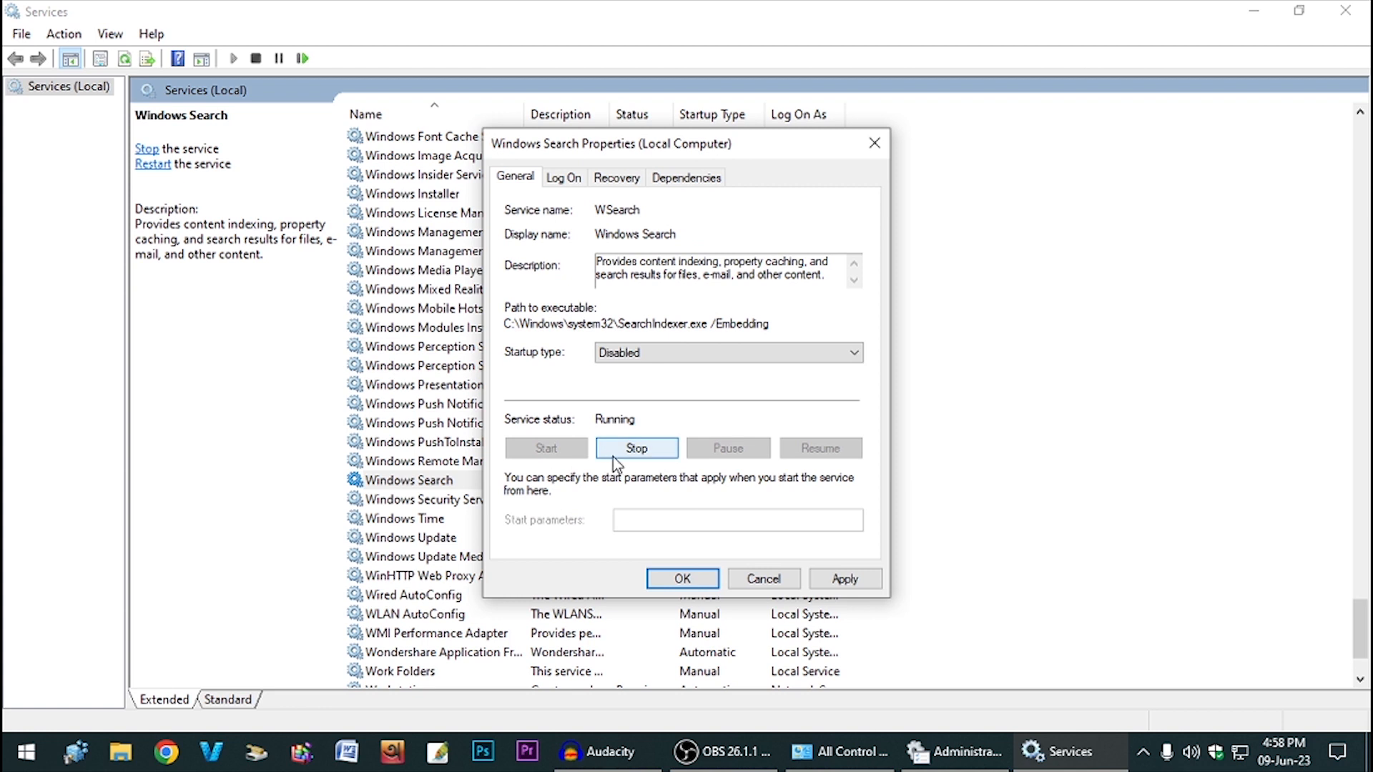
pyautogui.click(855, 579)
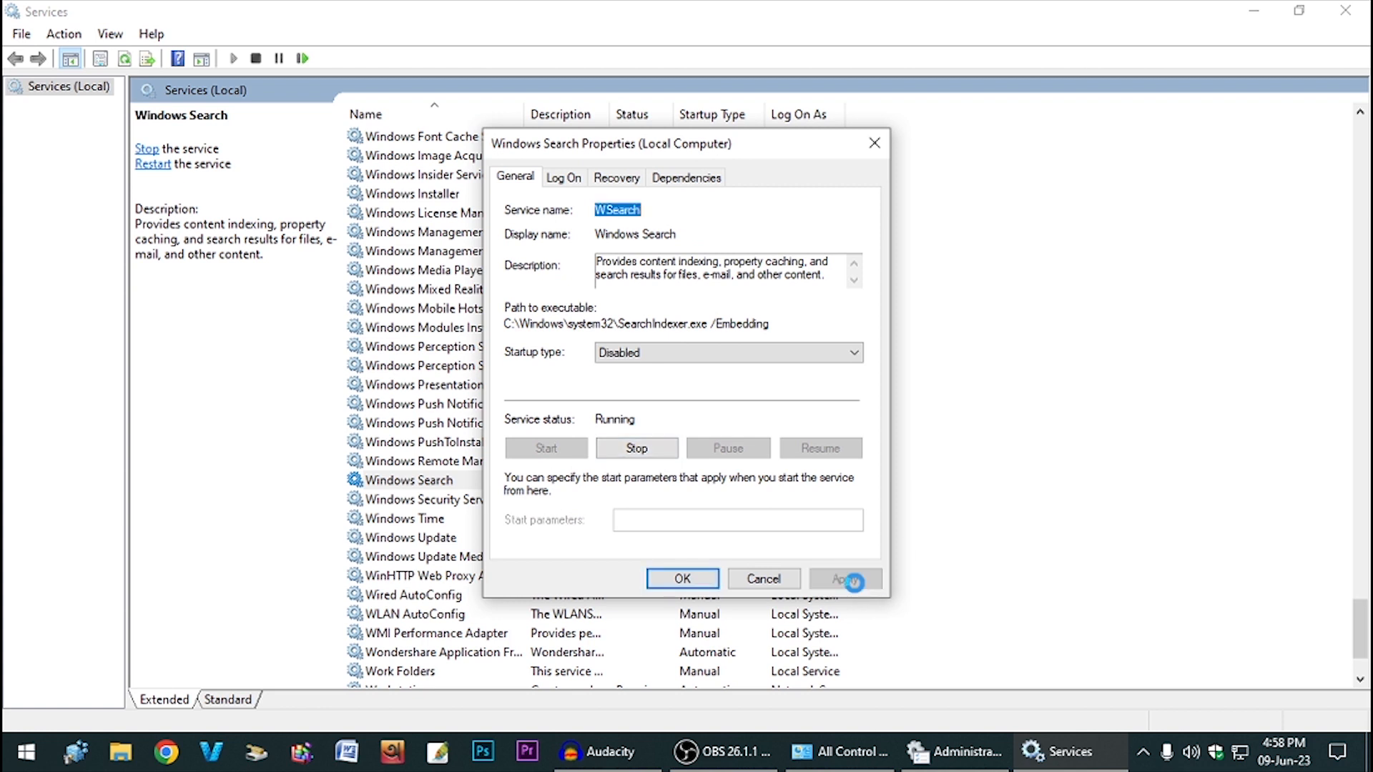
pyautogui.click(638, 451)
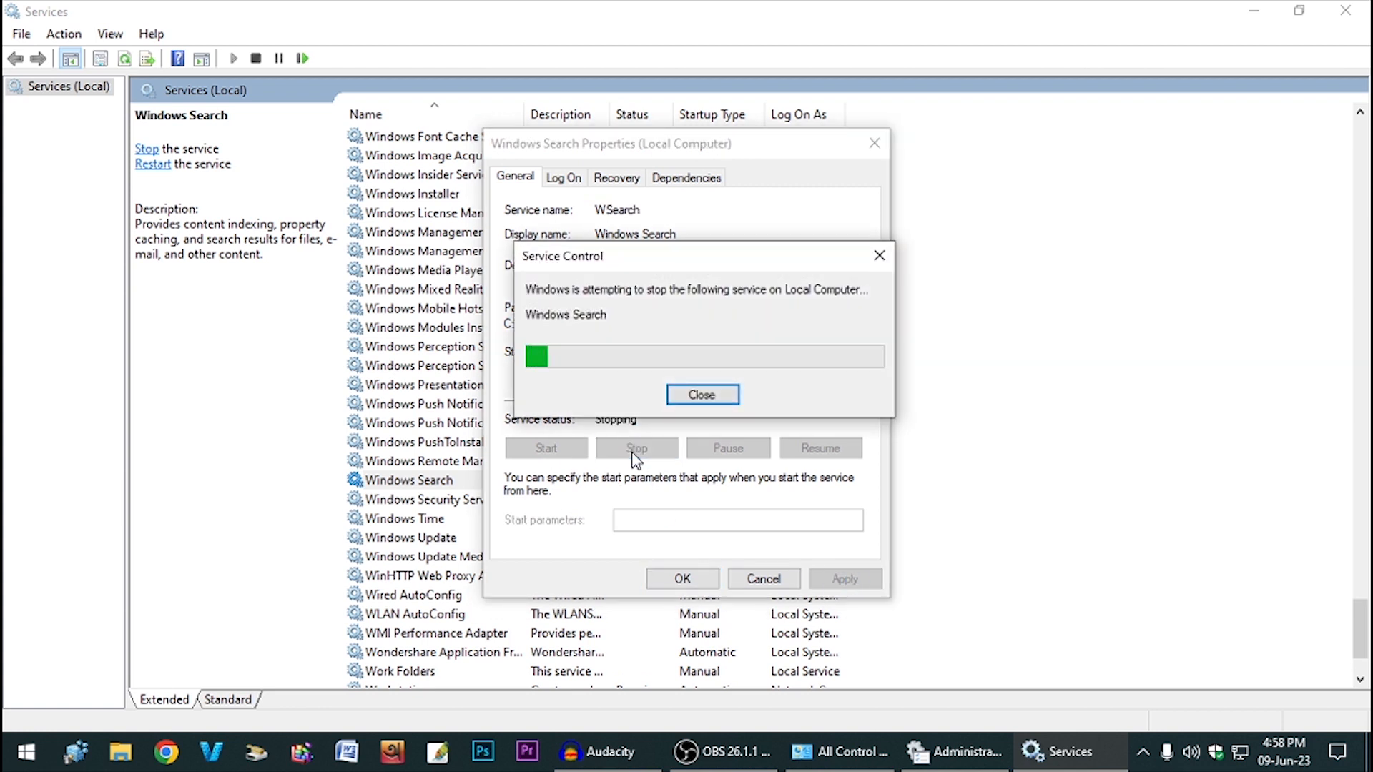
# - Set Windows Search's failures to Take No Action with reset count 0, then open Windows Update
pyautogui.click(616, 179)
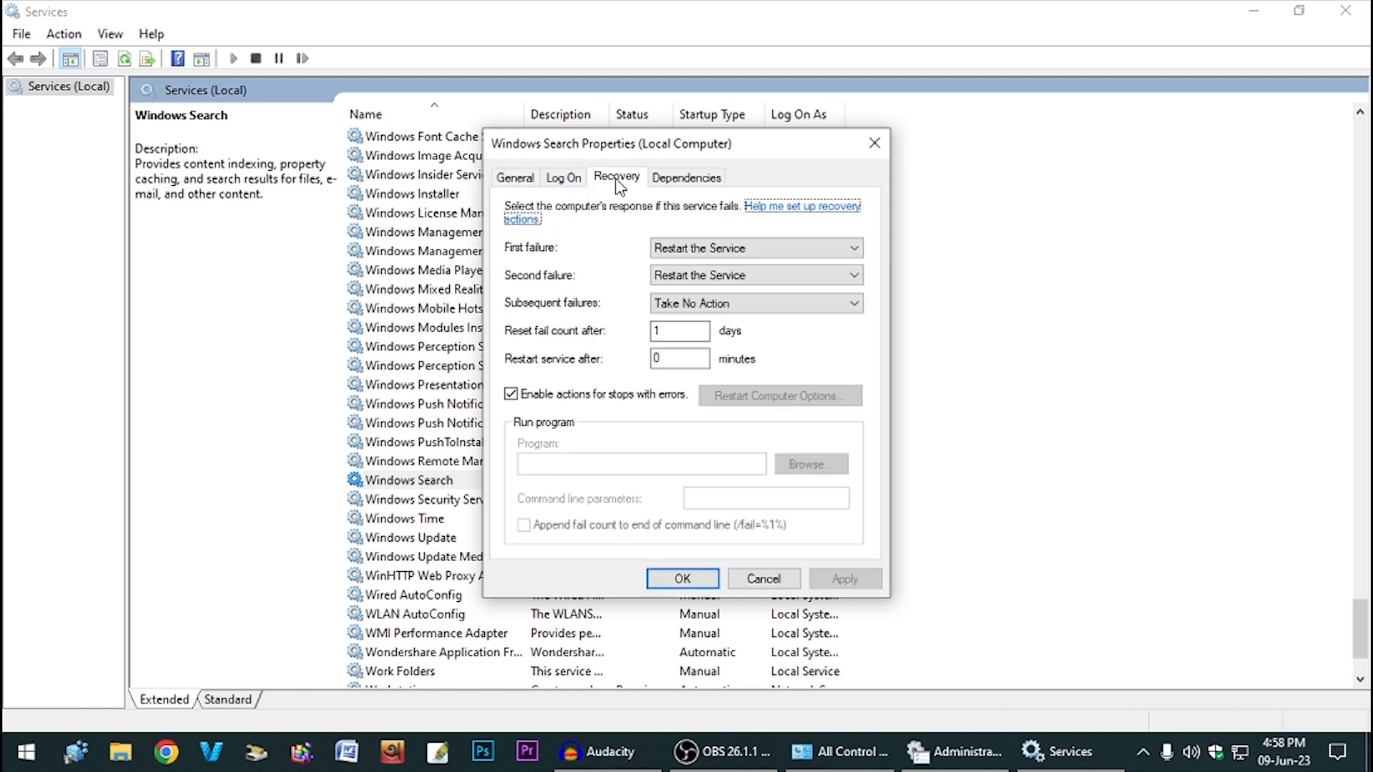
pyautogui.click(744, 251)
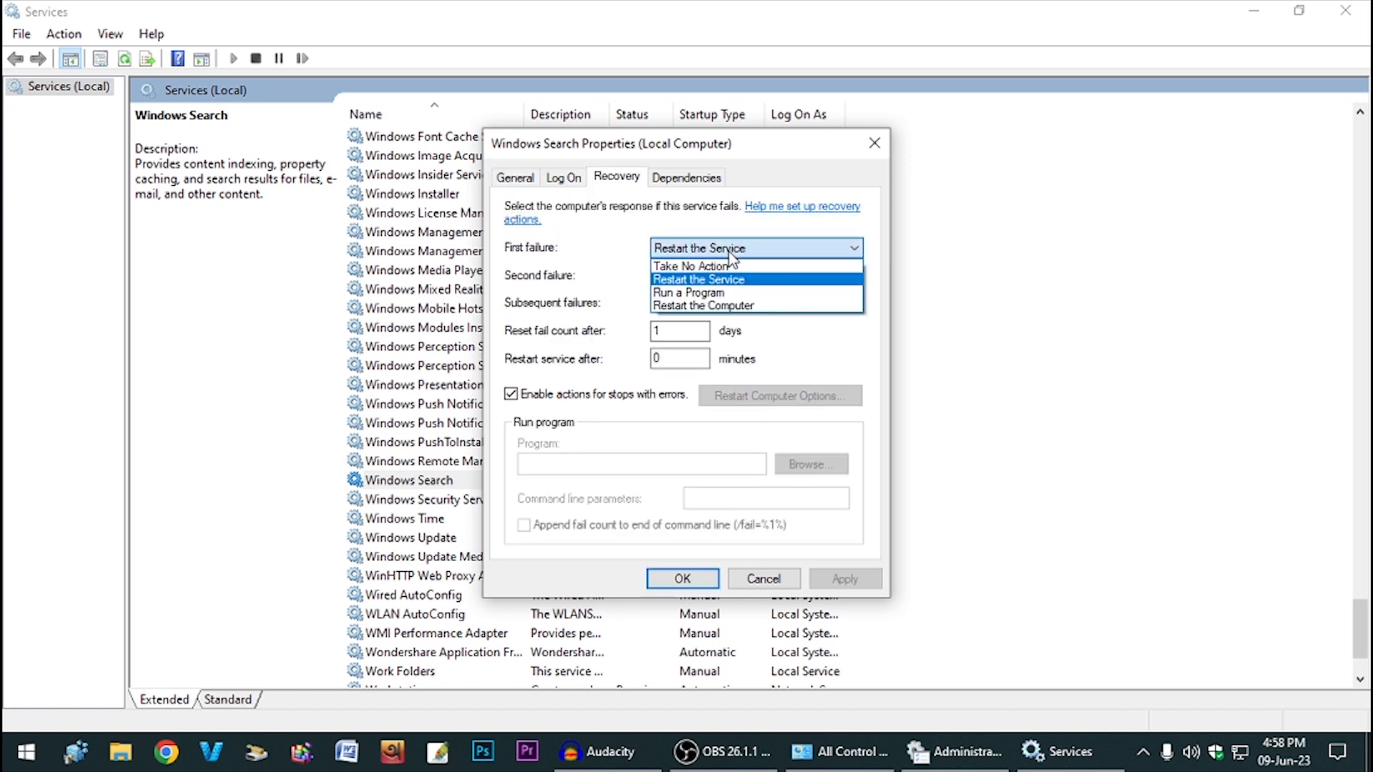
pyautogui.click(701, 267)
pyautogui.click(749, 274)
pyautogui.click(694, 294)
pyautogui.click(662, 335)
pyautogui.moveTo(673, 335); pyautogui.dragTo(629, 341)
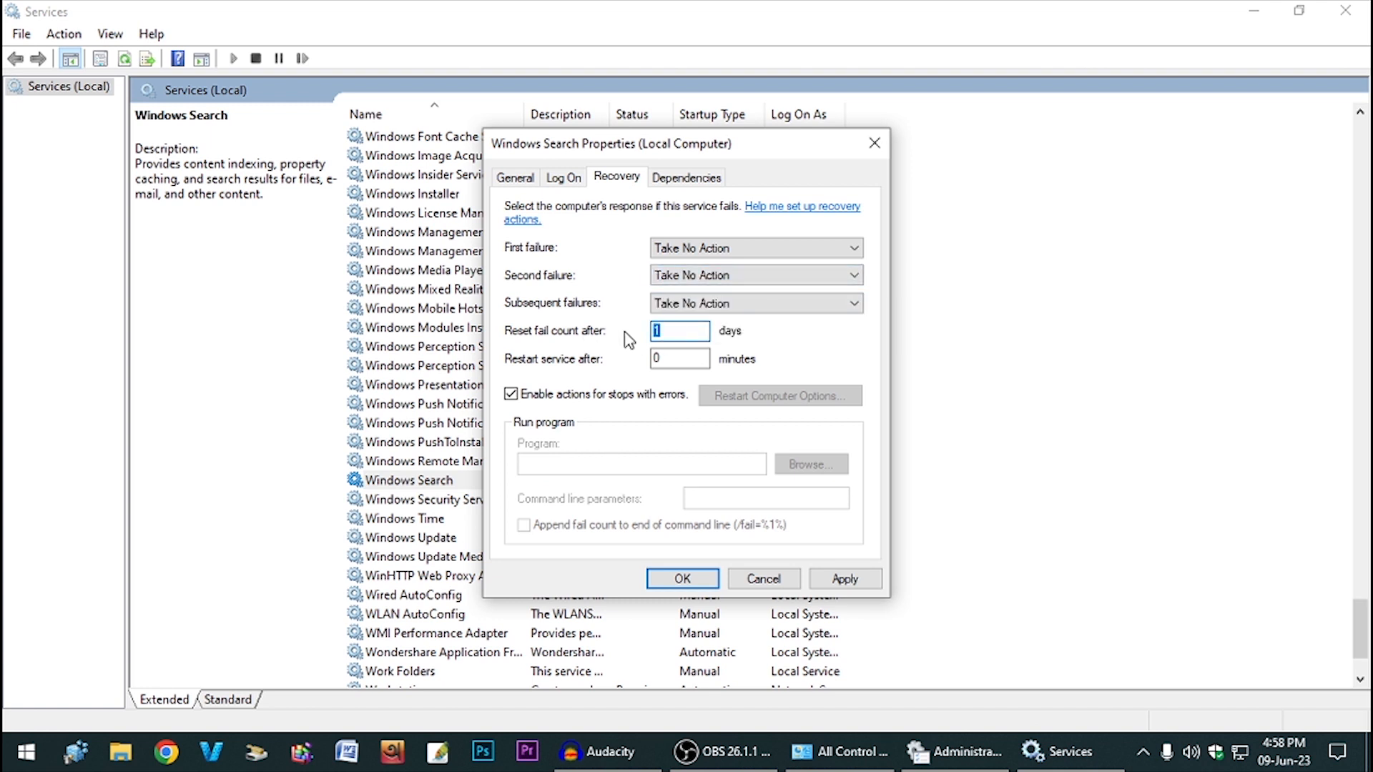
pyautogui.write('0')
pyautogui.click(842, 579)
pyautogui.click(681, 579)
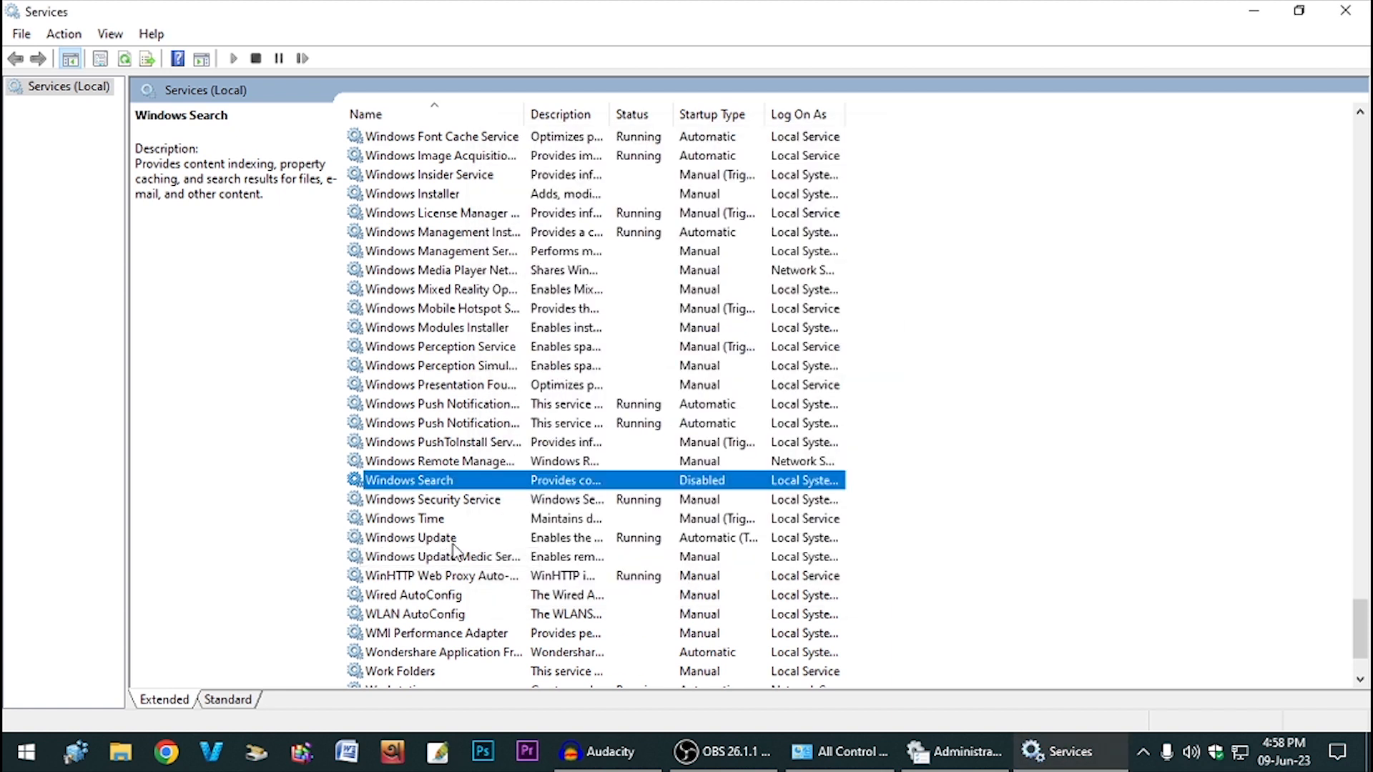
pyautogui.doubleClick(458, 544)
# - Set Windows Update's startup type to Disabled and stop the service
pyautogui.click(684, 353)
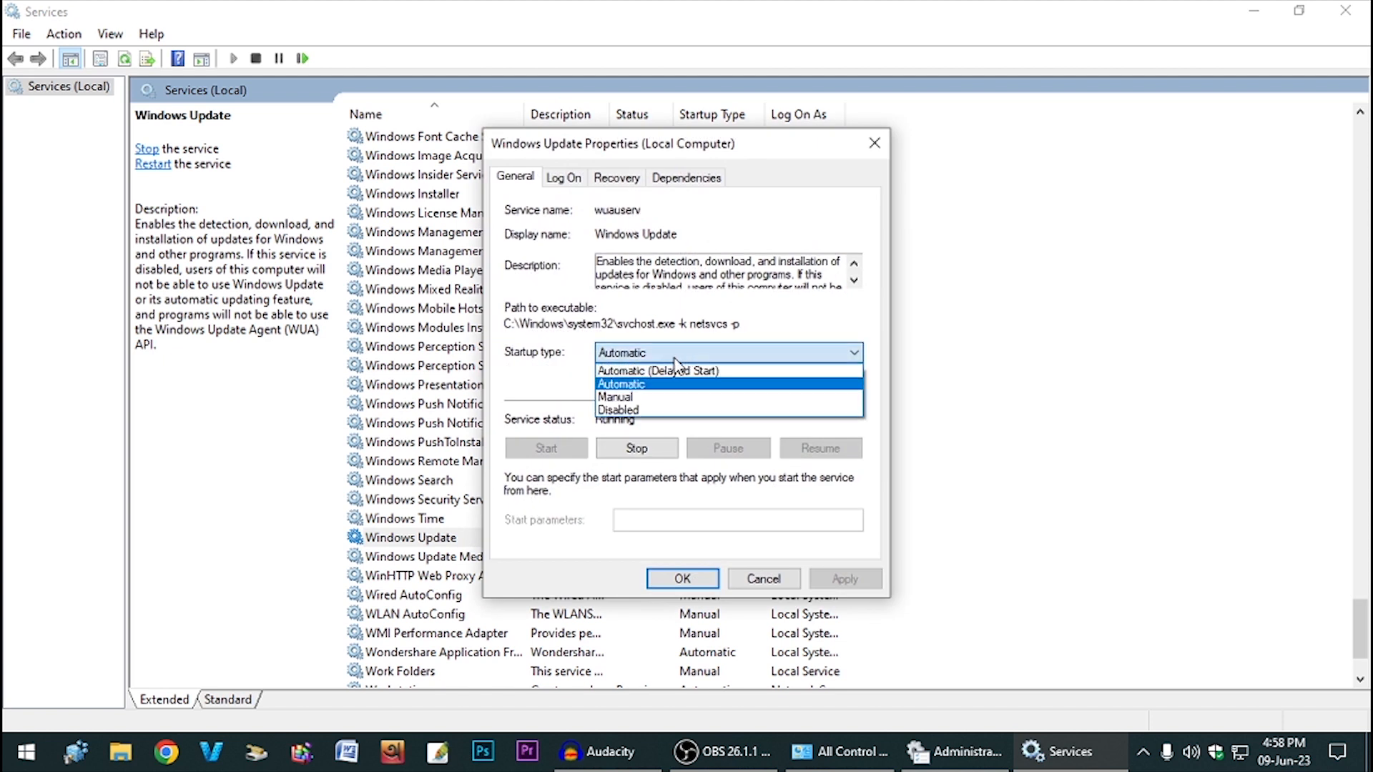
pyautogui.click(676, 411)
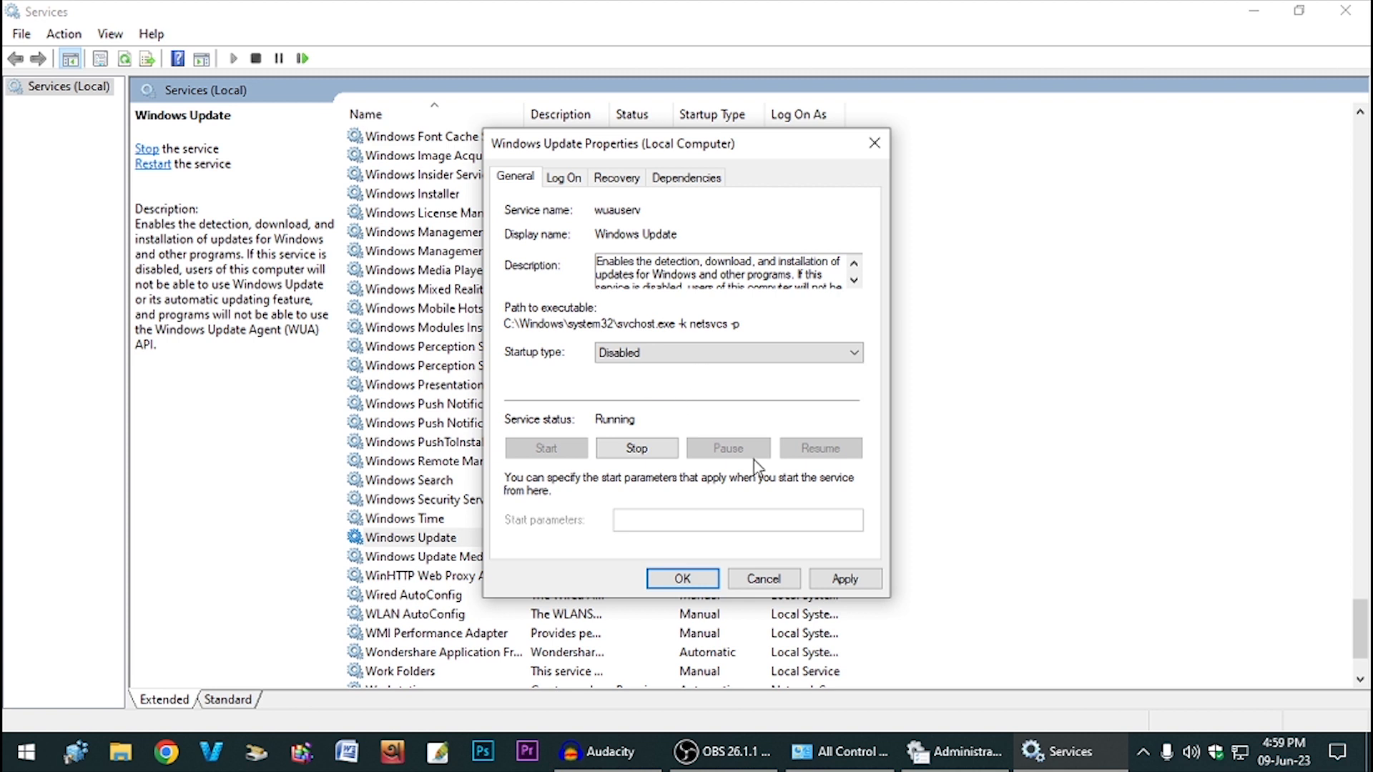
pyautogui.click(847, 580)
pyautogui.click(633, 450)
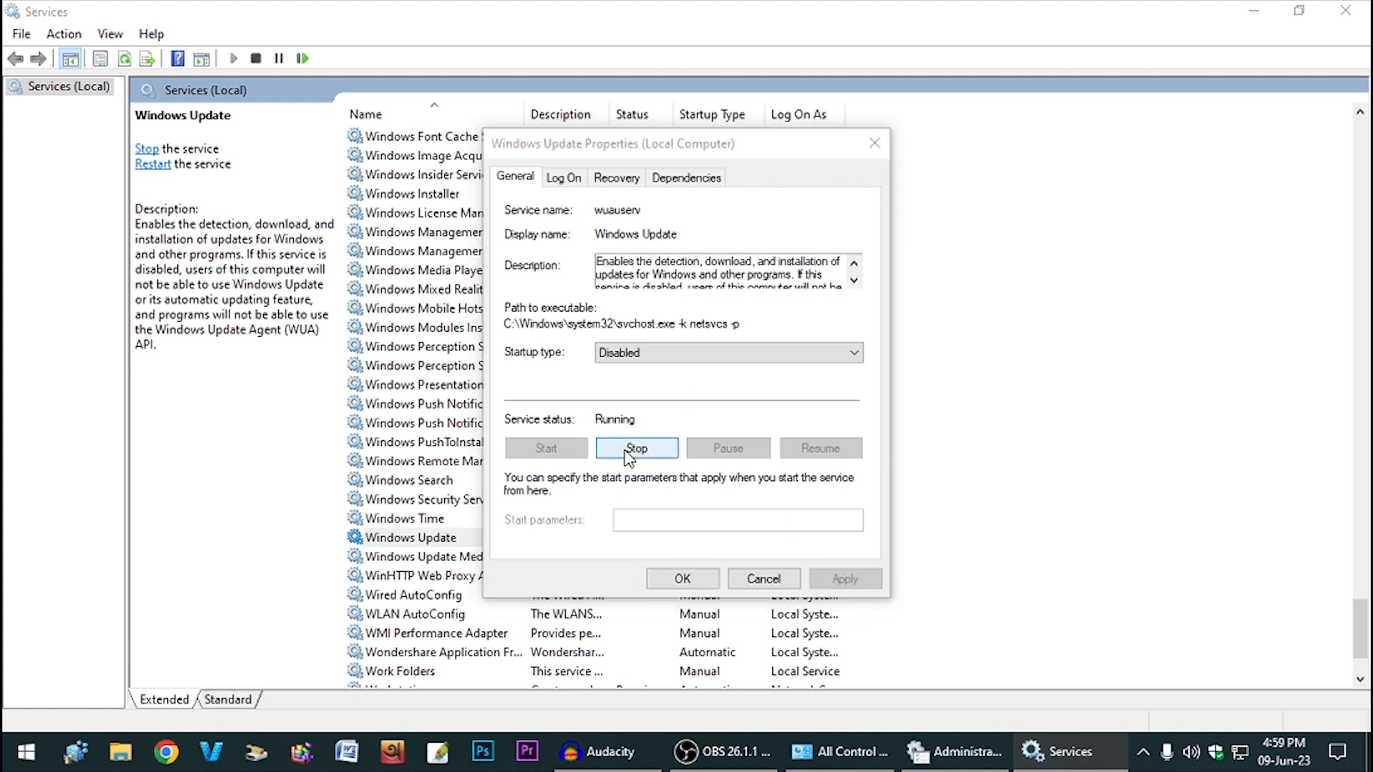
# - Set Windows Update's failures to Take No Action with reset count 0, then open Start
pyautogui.click(614, 179)
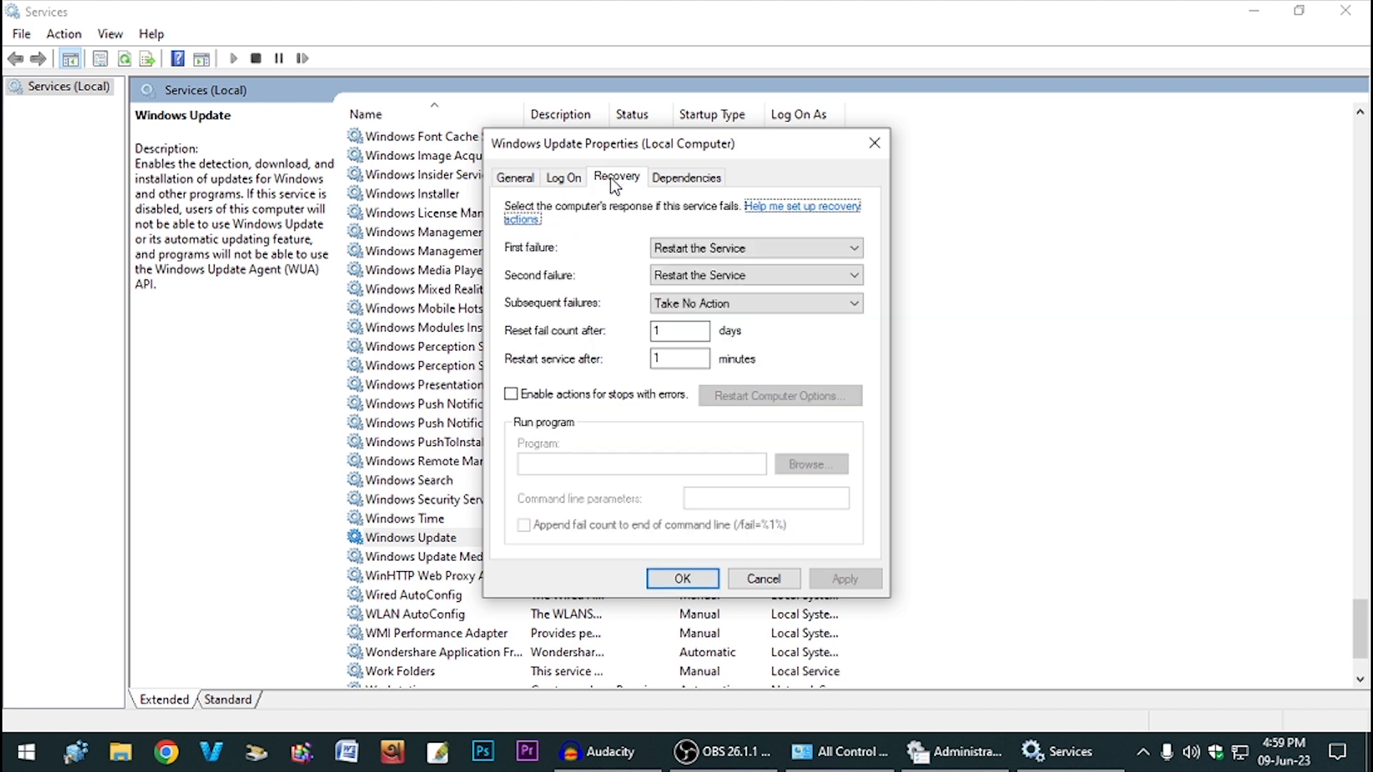
pyautogui.click(762, 249)
pyautogui.click(691, 268)
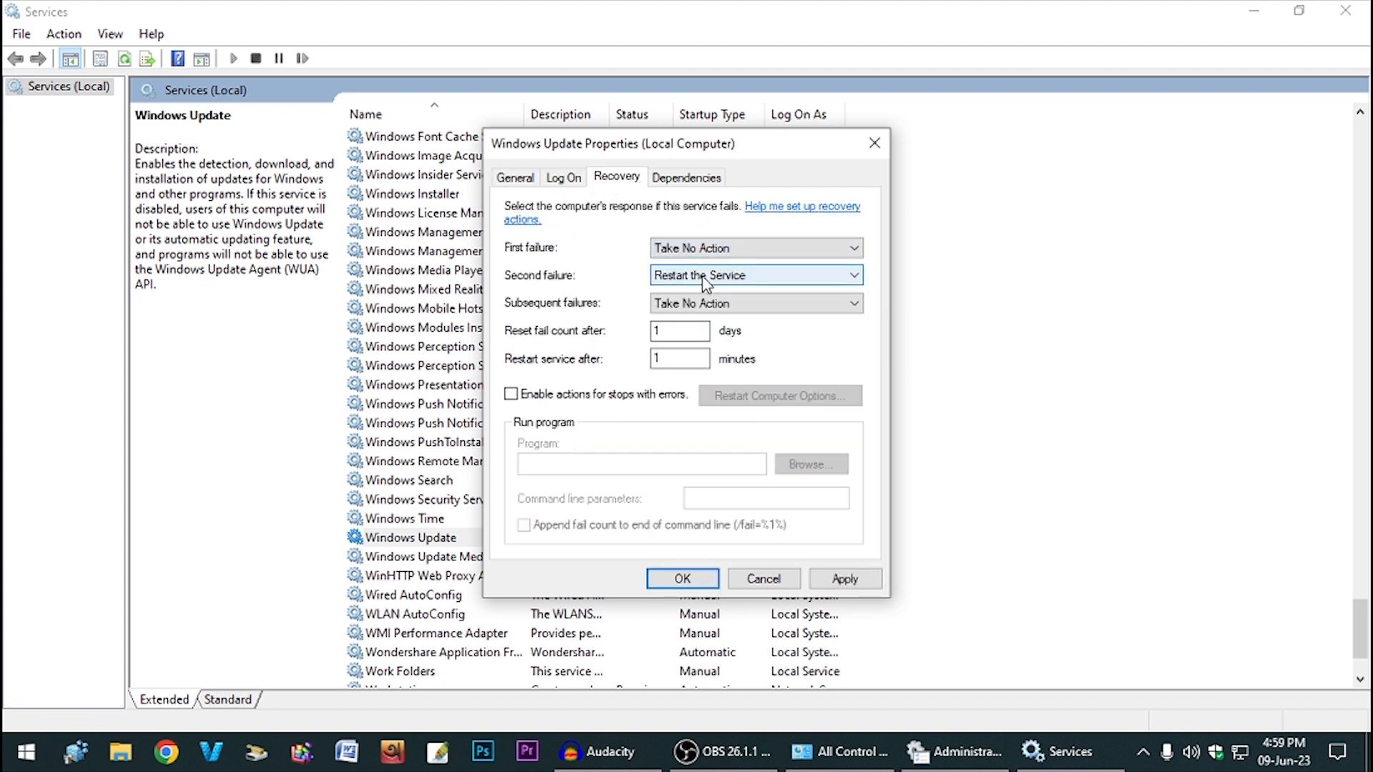
pyautogui.click(710, 276)
pyautogui.click(708, 293)
pyautogui.moveTo(704, 327); pyautogui.dragTo(609, 339)
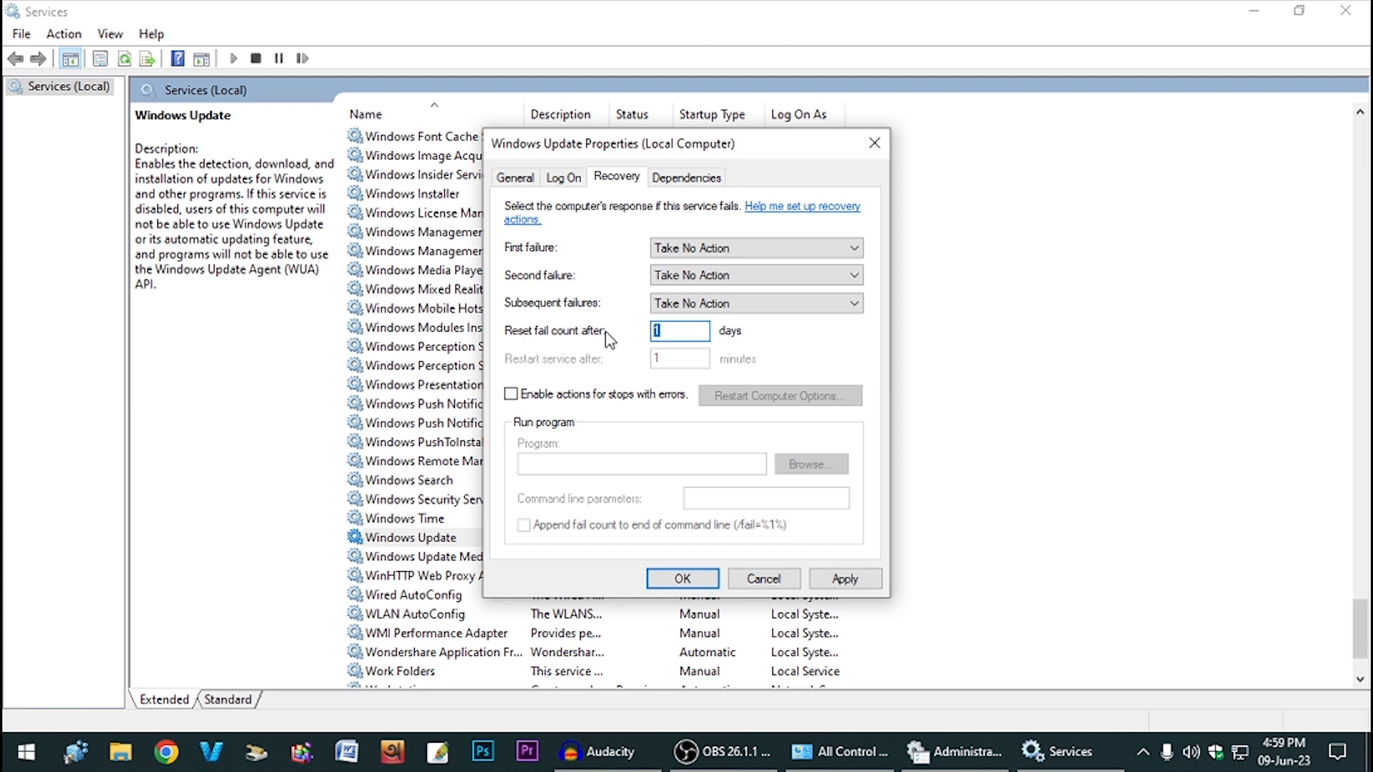
pyautogui.write('0')
pyautogui.click(854, 578)
pyautogui.click(676, 580)
pyautogui.scroll(-2, 712, 569)
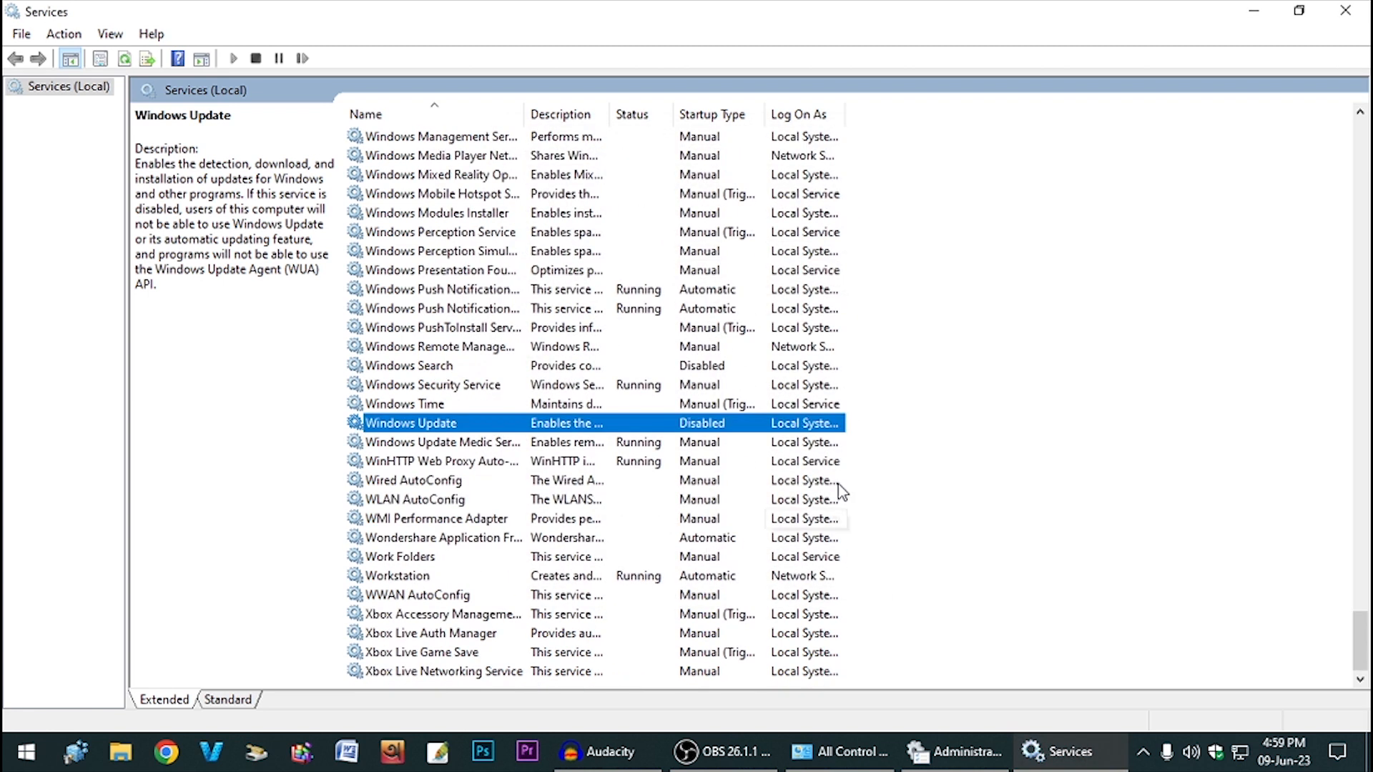
pyautogui.press('super')
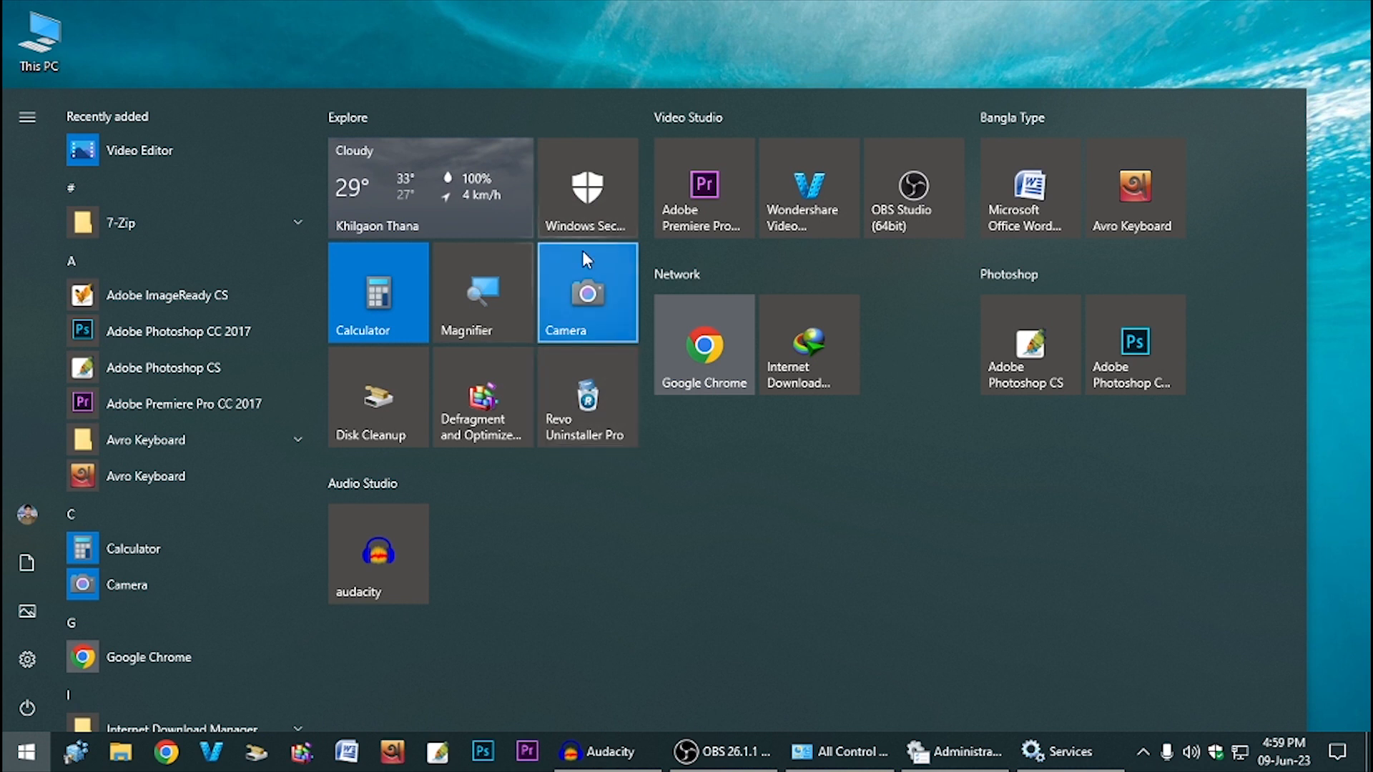
# - Run Check for updates under Virus & threat protection's Protection updates, then close Windows Security
pyautogui.click(602, 176)
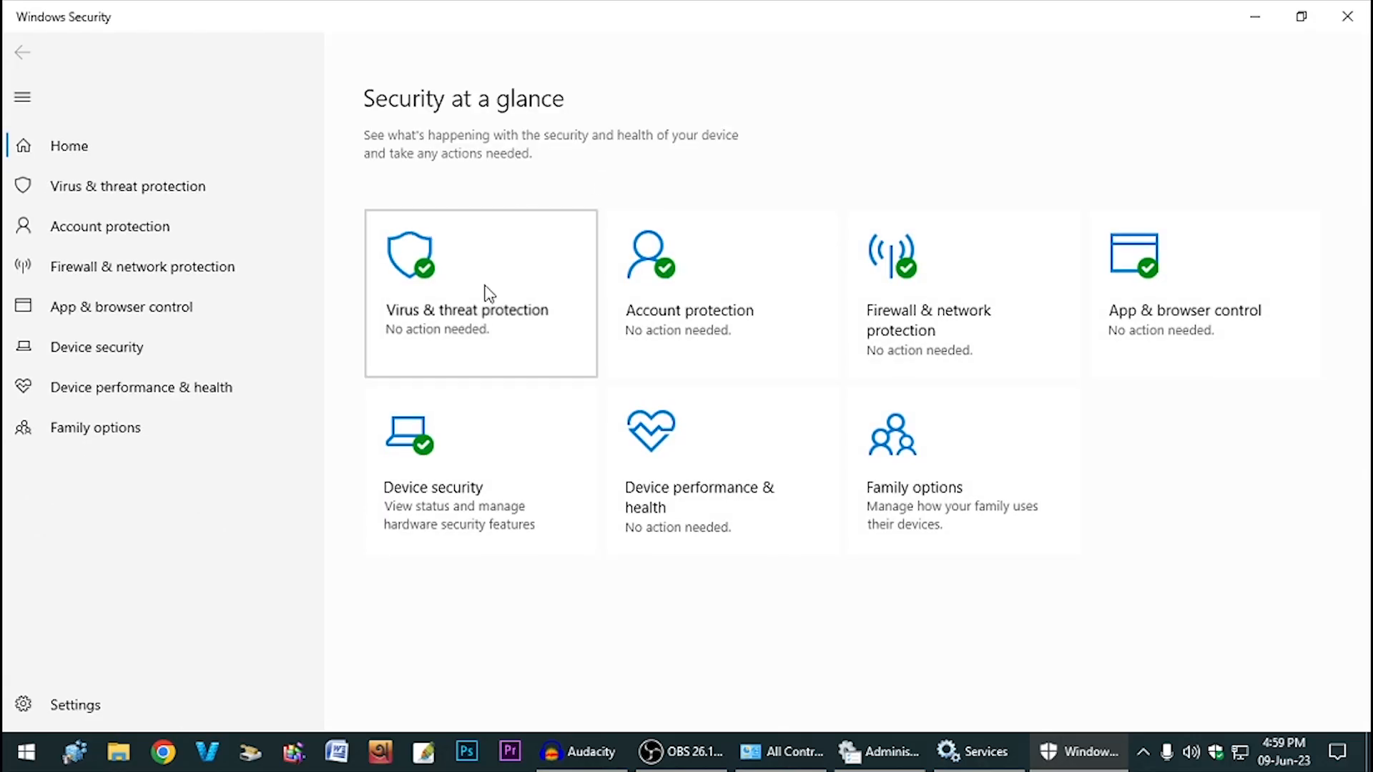
pyautogui.click(489, 294)
pyautogui.scroll(-3, 500, 453)
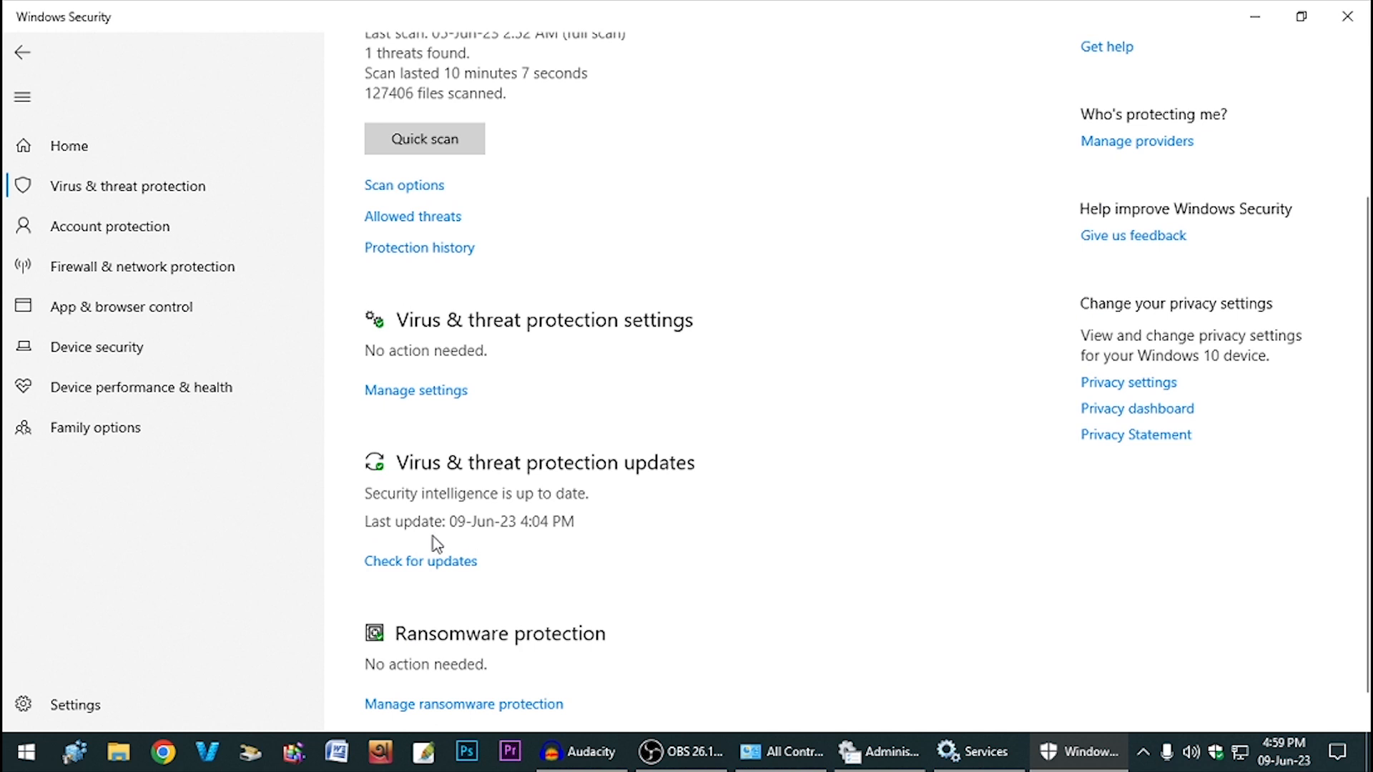
pyautogui.click(450, 561)
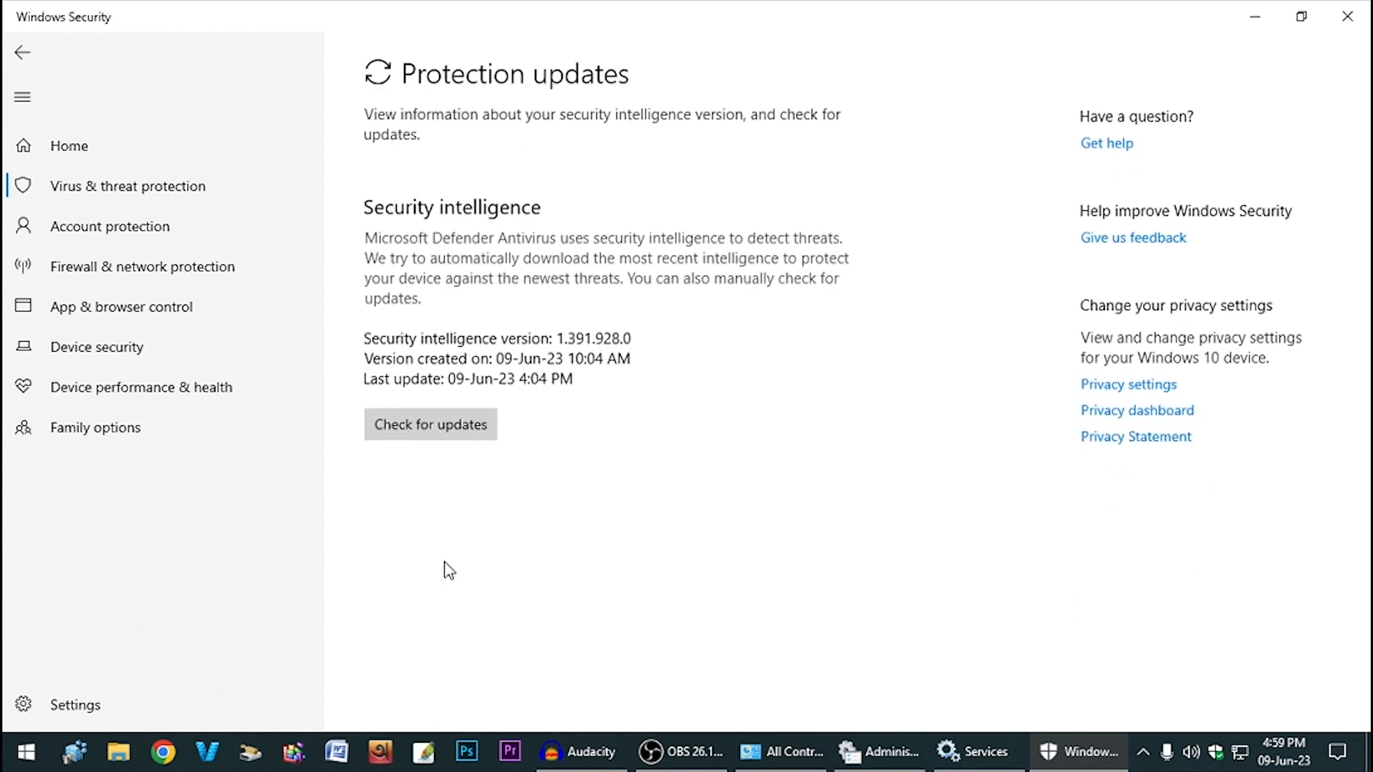
pyautogui.click(448, 427)
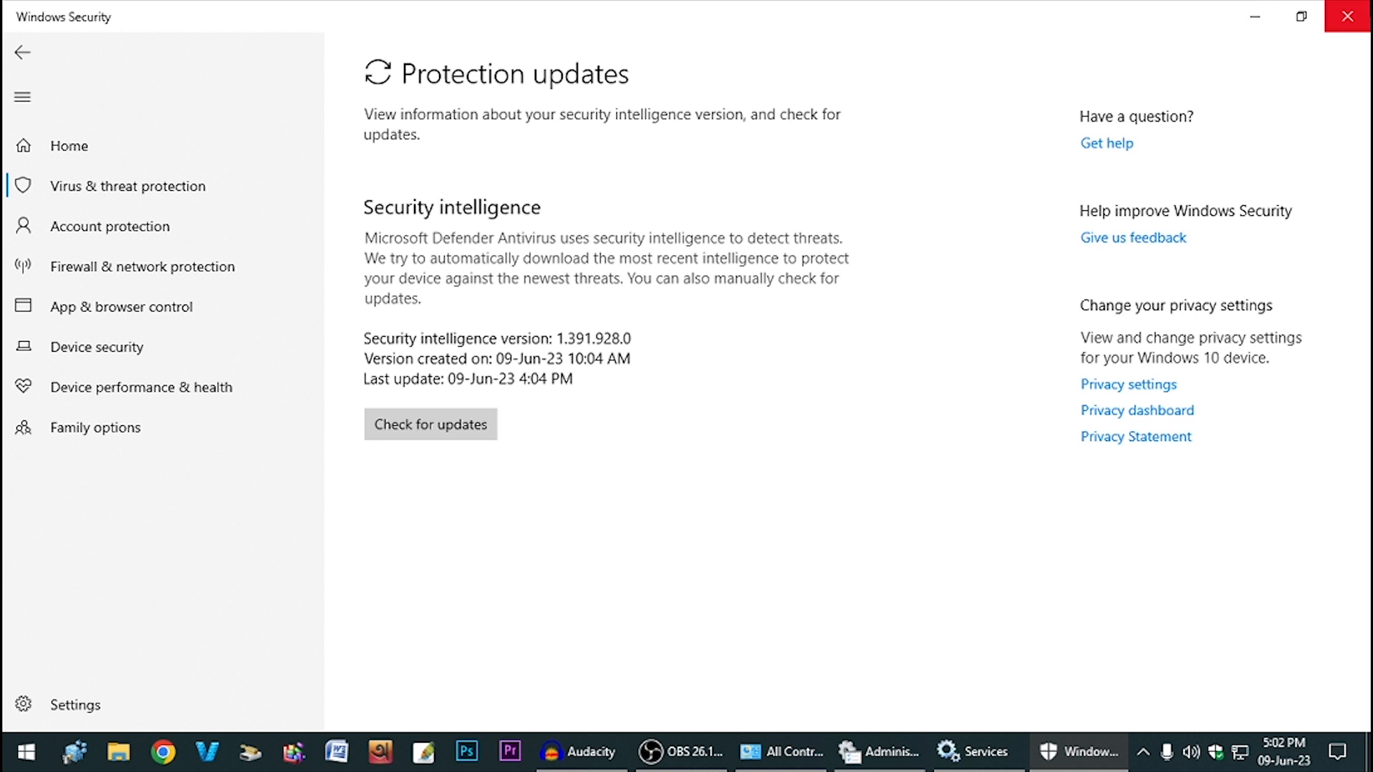
pyautogui.click(1347, 16)
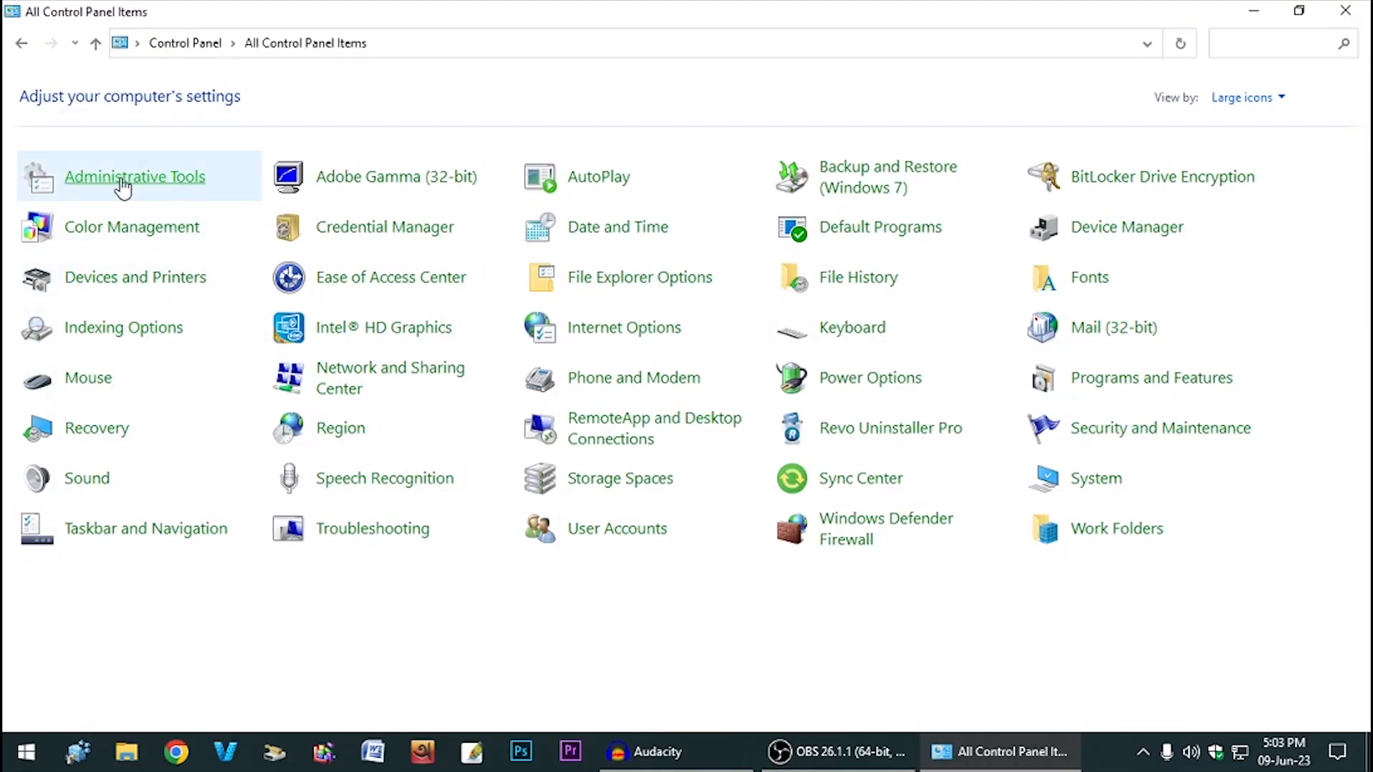
# - Open System Configuration from Administrative Tools, keeping Selective startup with system services loaded
pyautogui.click(125, 186)
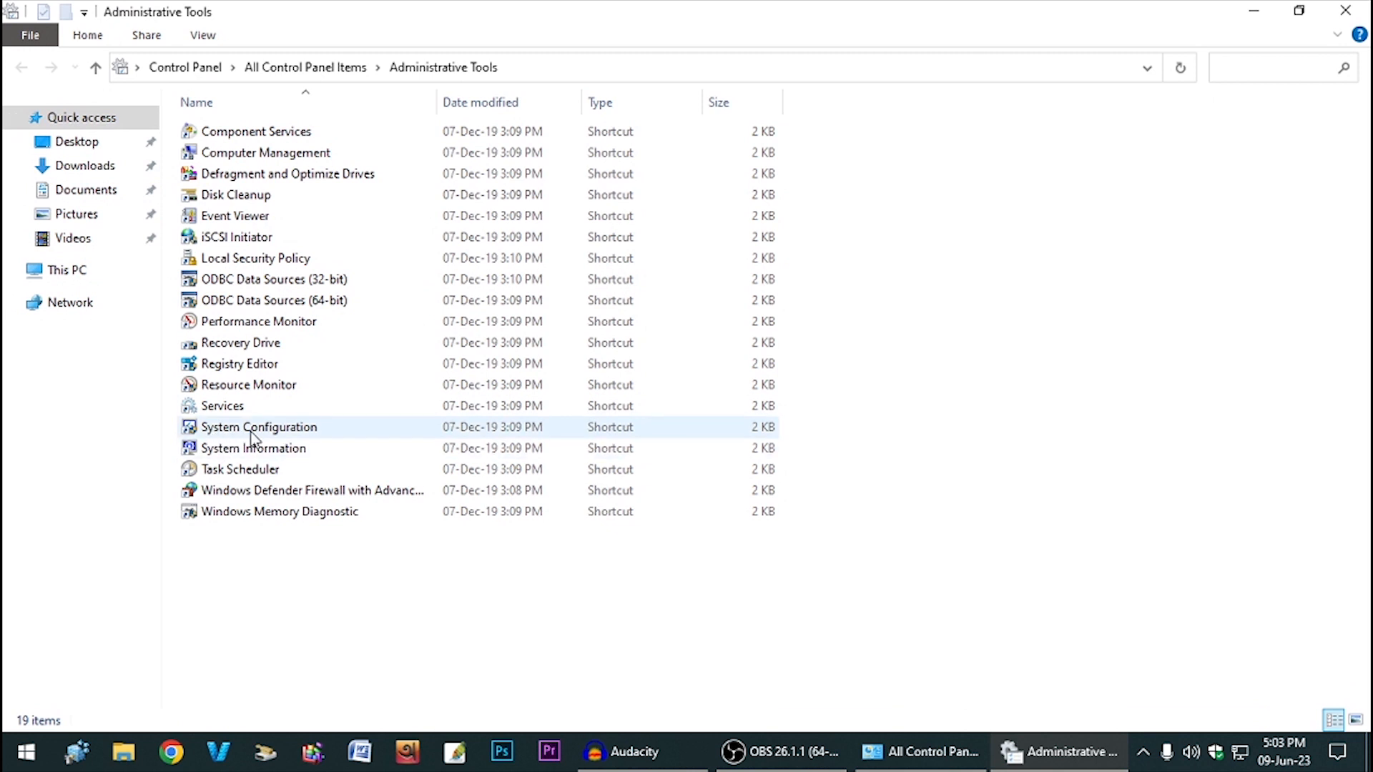
pyautogui.doubleClick(246, 432)
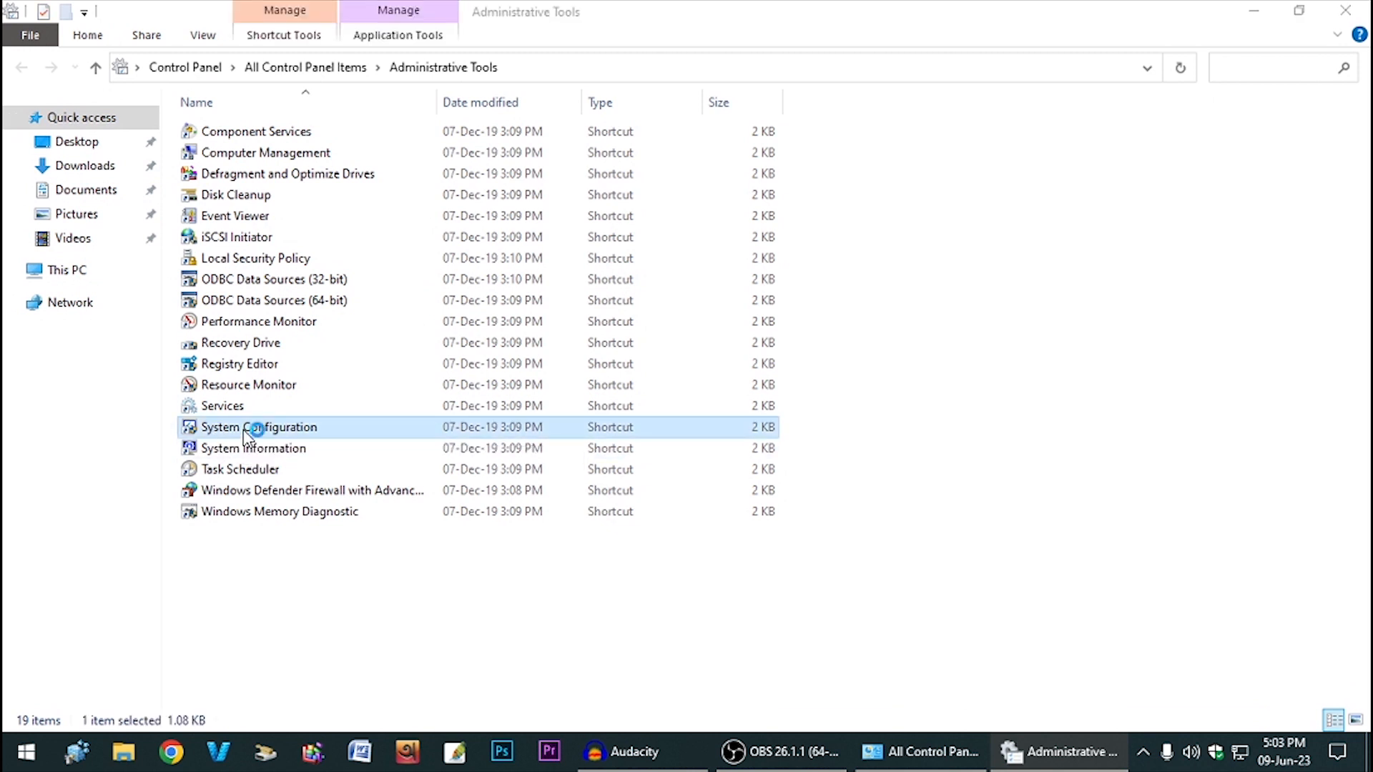
pyautogui.click(470, 384)
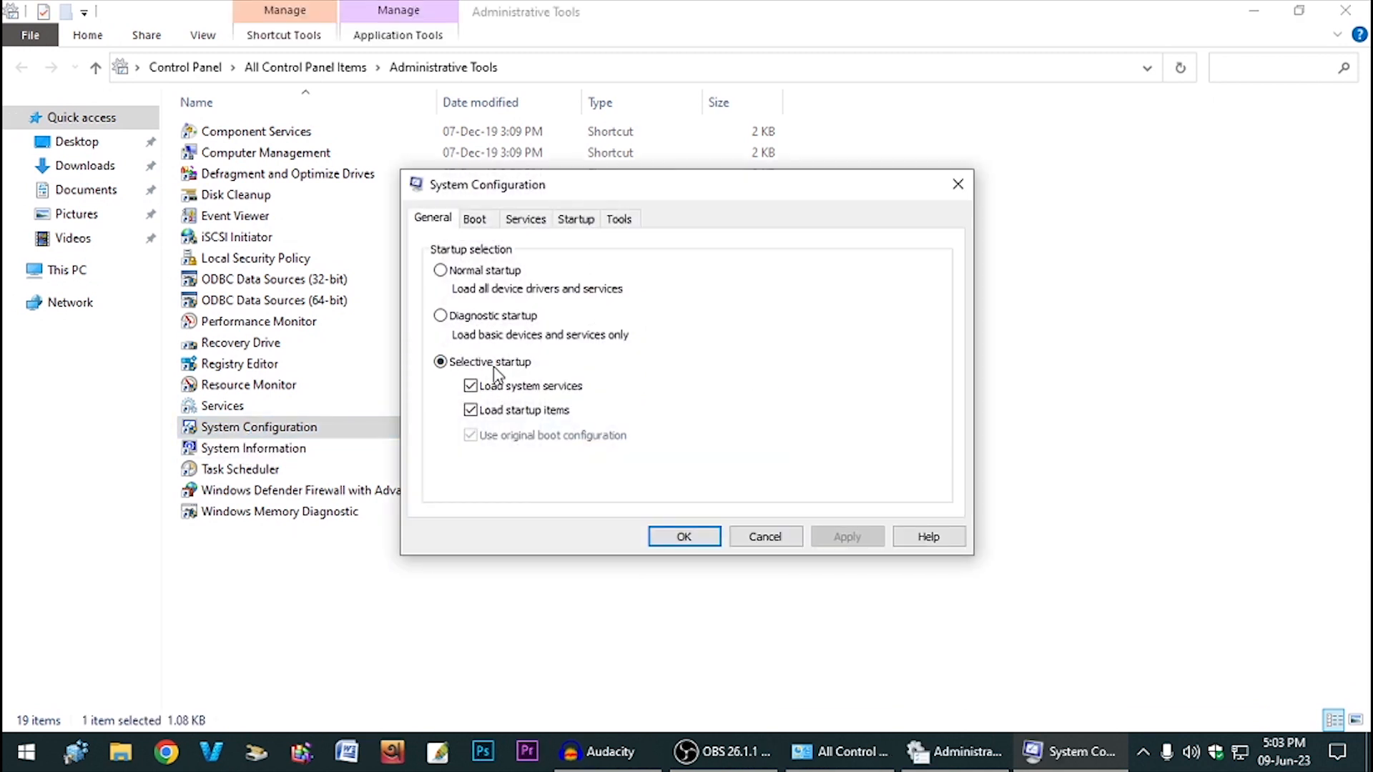
pyautogui.click(483, 272)
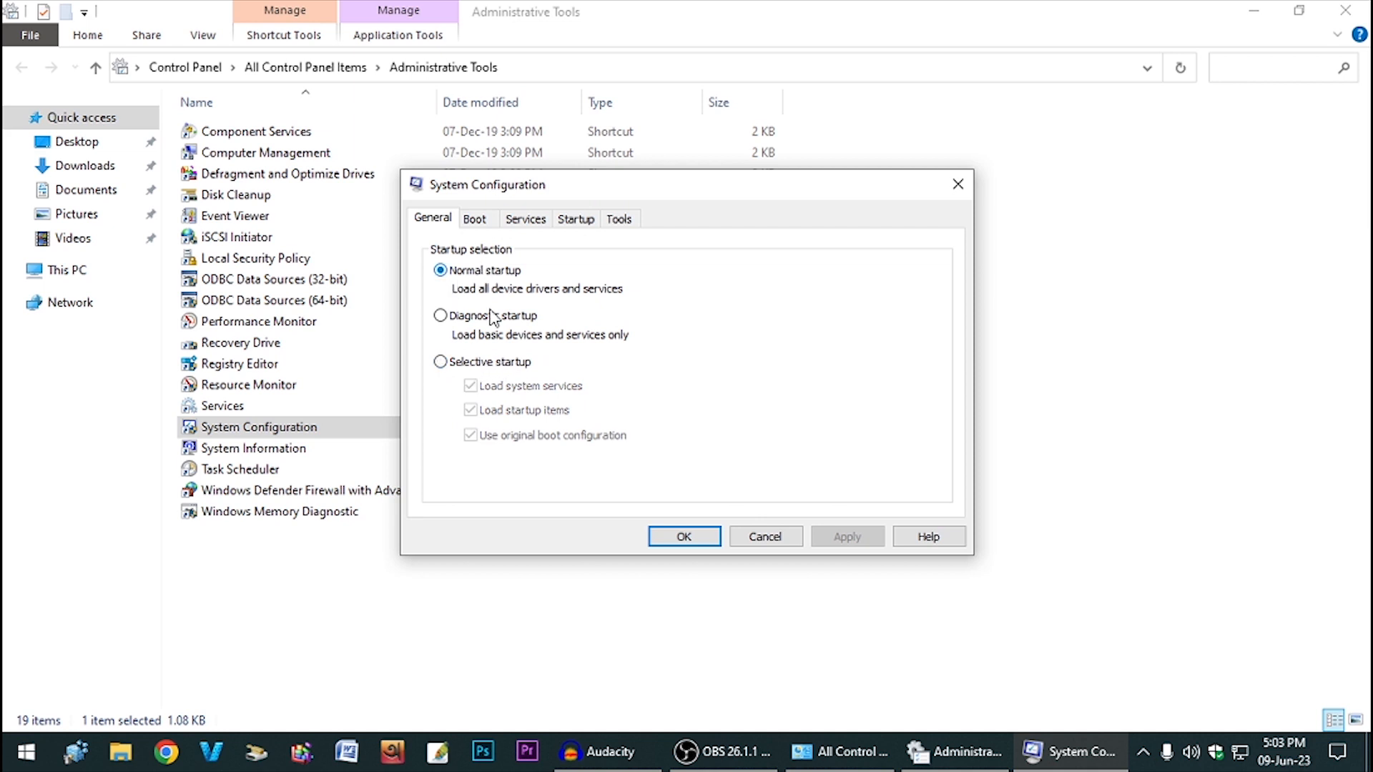
pyautogui.click(483, 366)
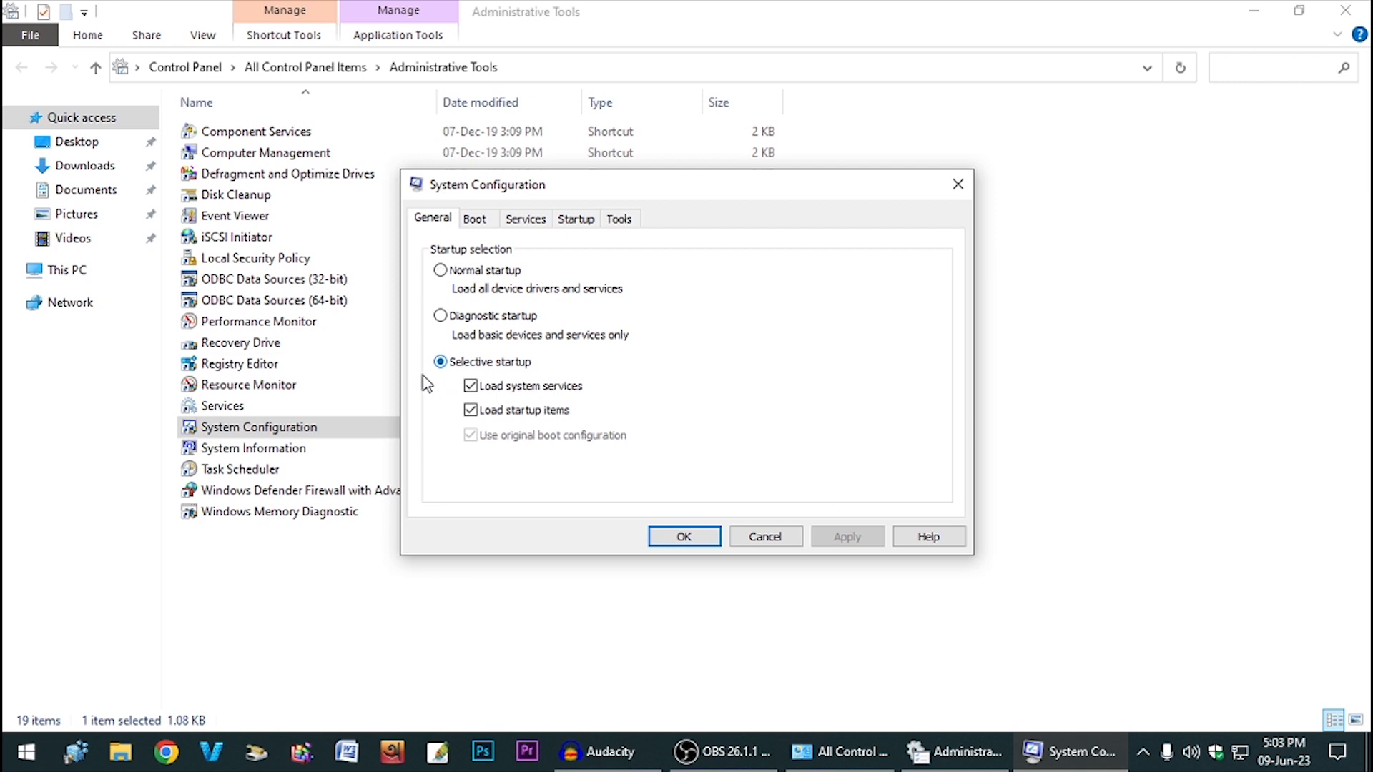
# - On the Boot tab, change the timeout from 30 to 3 seconds and tick No GUI boot
pyautogui.click(485, 222)
pyautogui.click(822, 411)
pyautogui.doubleClick(840, 408)
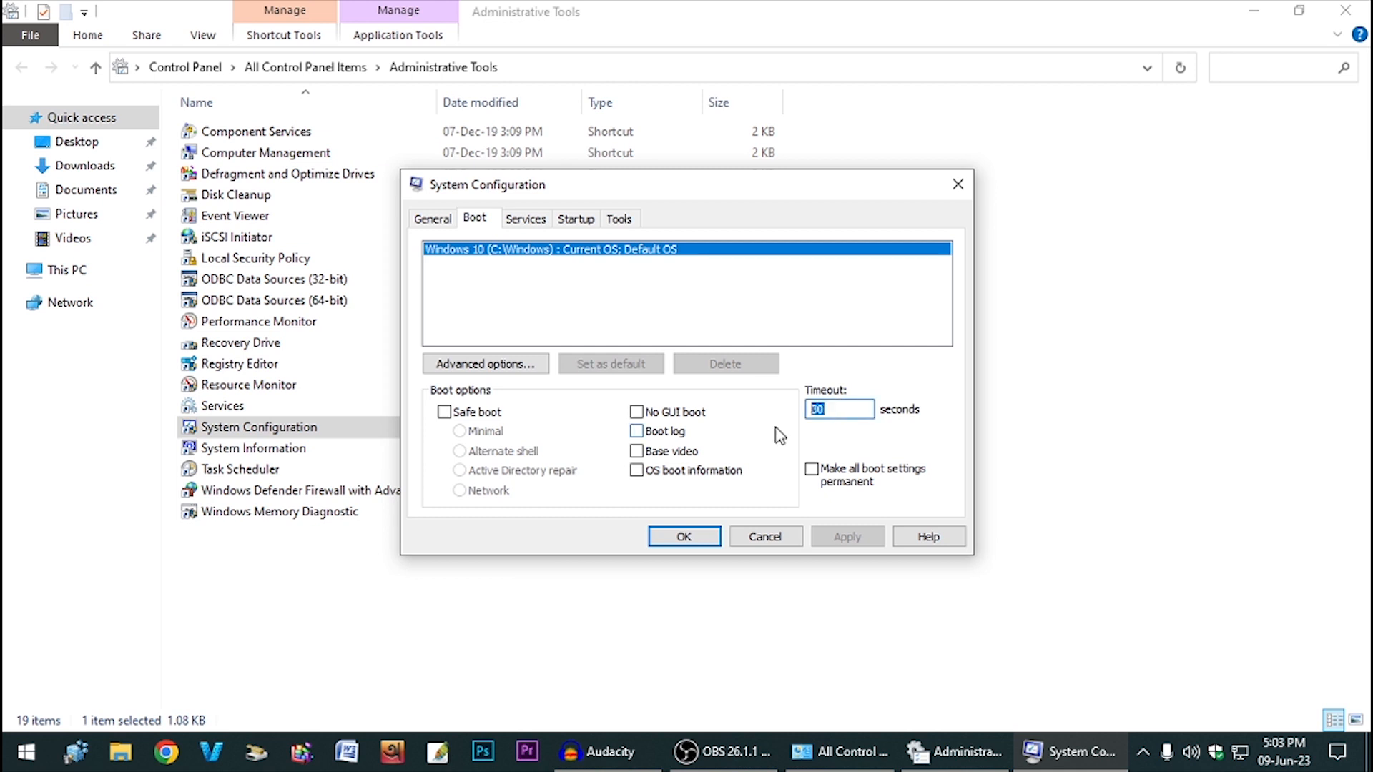
pyautogui.write('03')
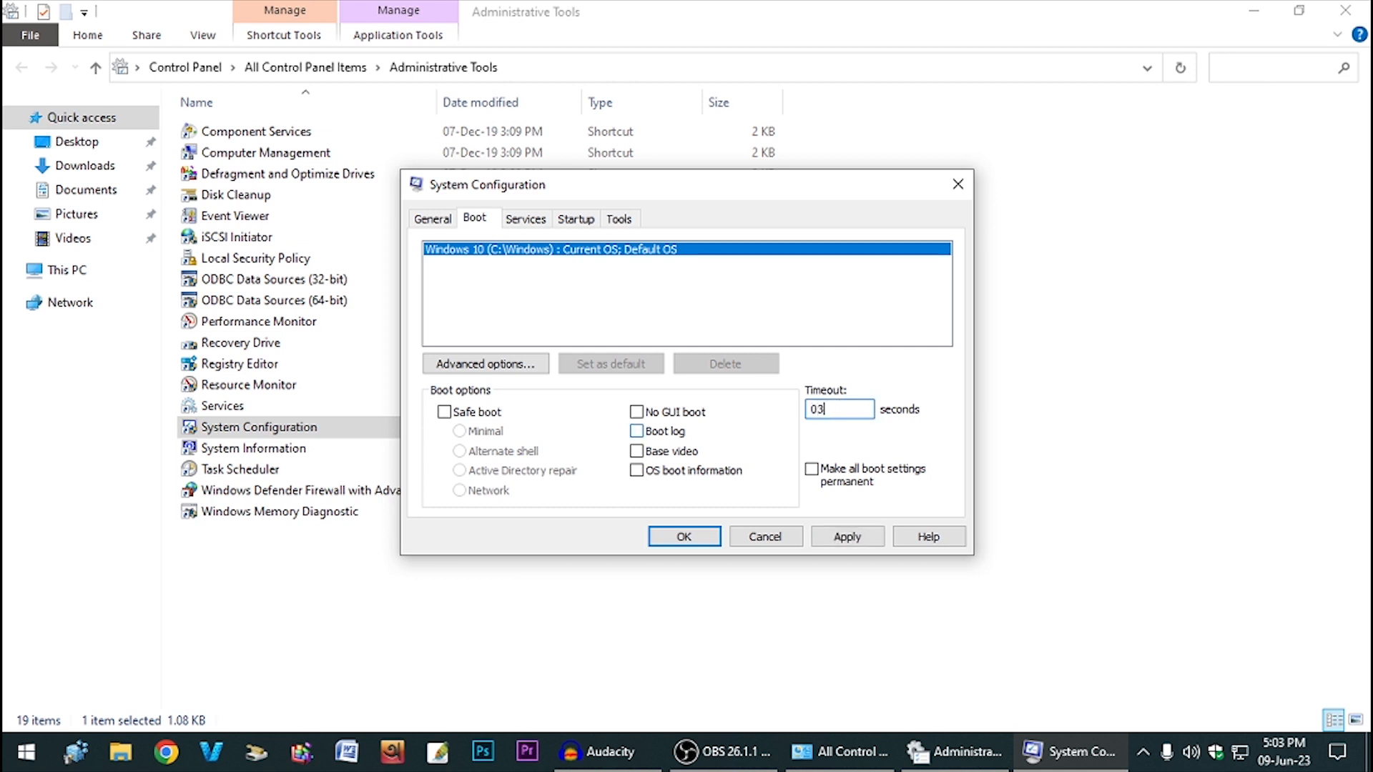
pyautogui.click(636, 414)
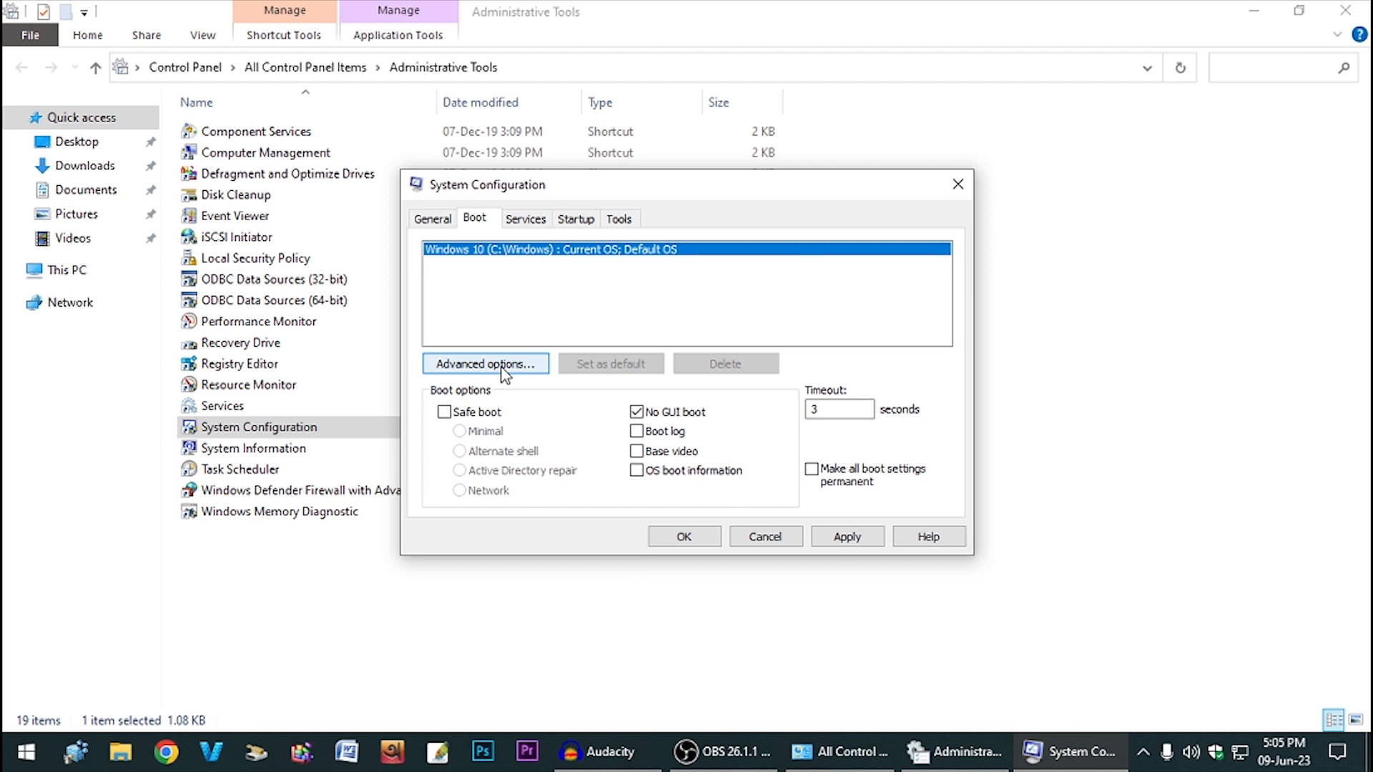
# - In advanced boot options, limit processors to 4 and enable the 8192 maximum memory cap
pyautogui.click(479, 366)
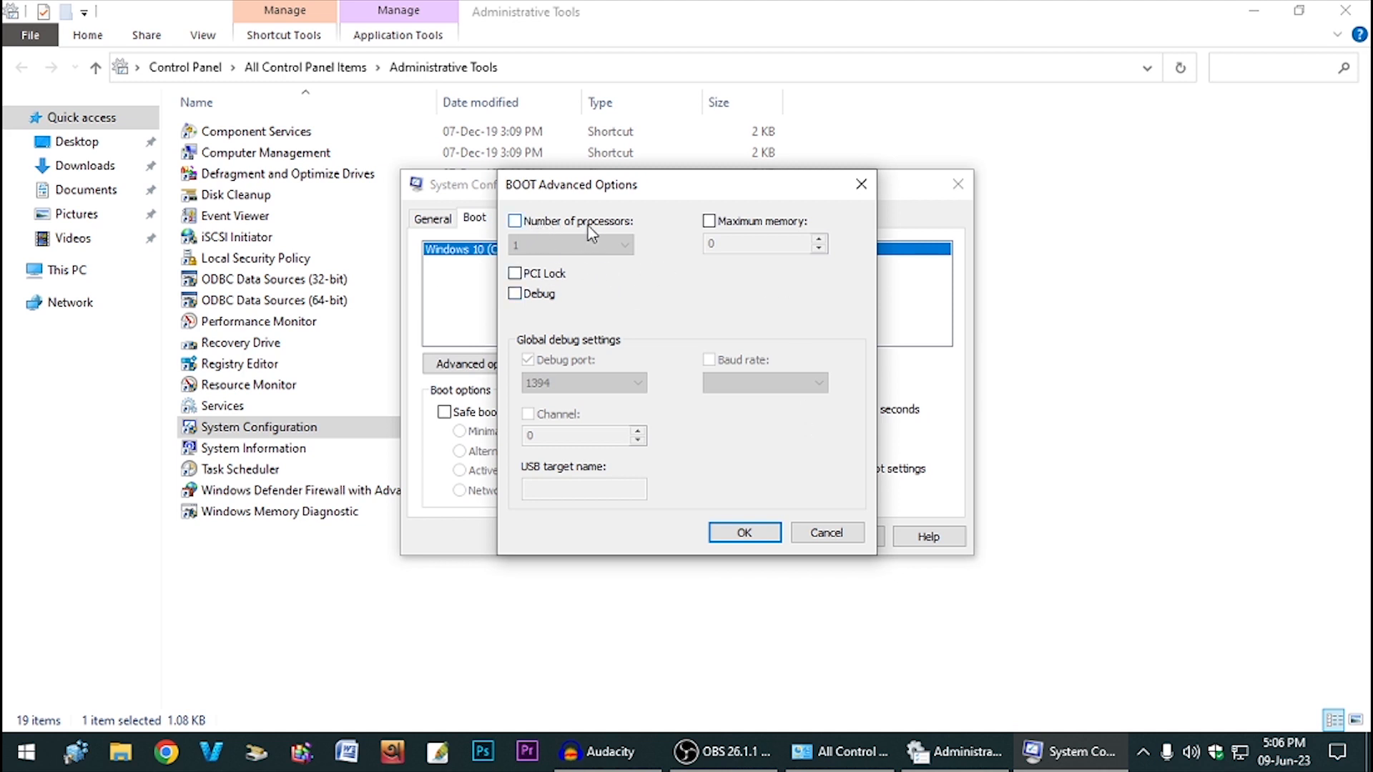
pyautogui.click(548, 225)
pyautogui.click(529, 245)
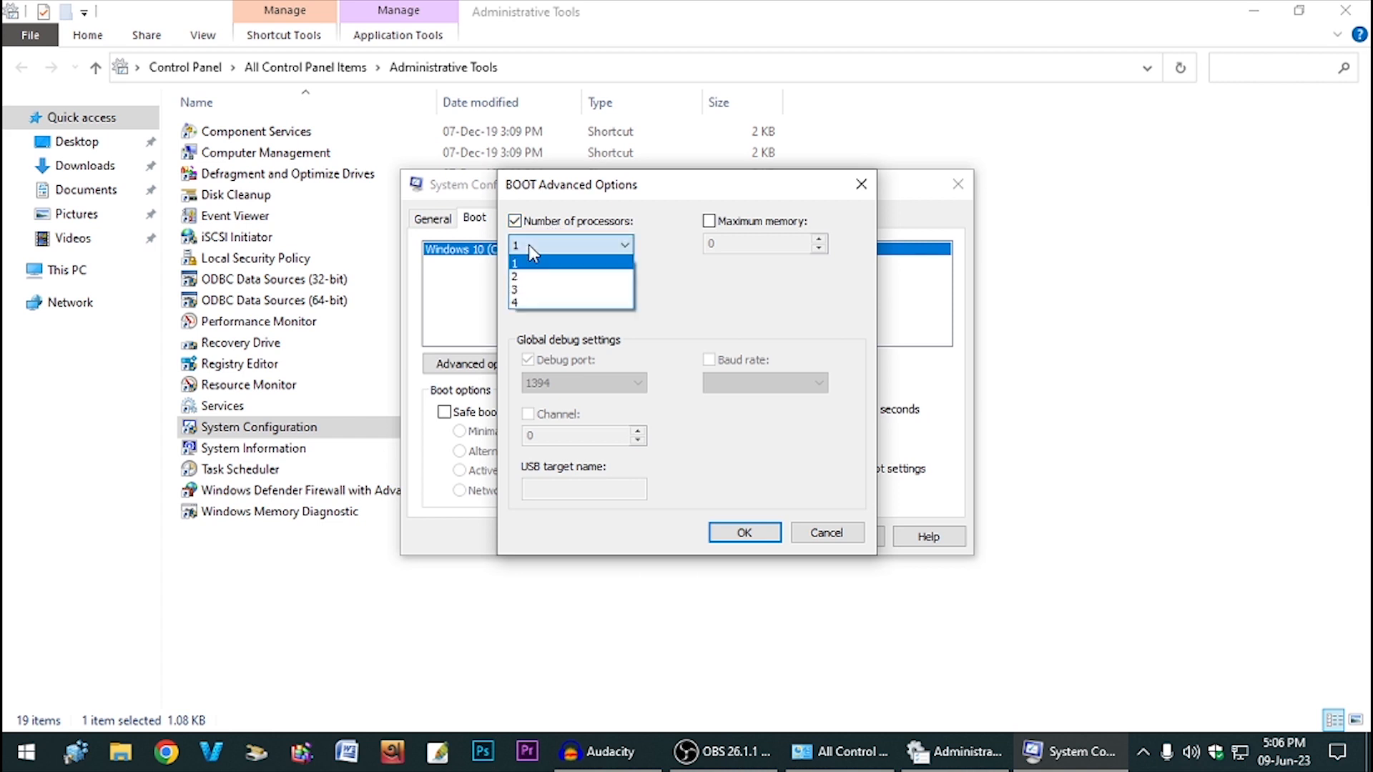
pyautogui.click(558, 303)
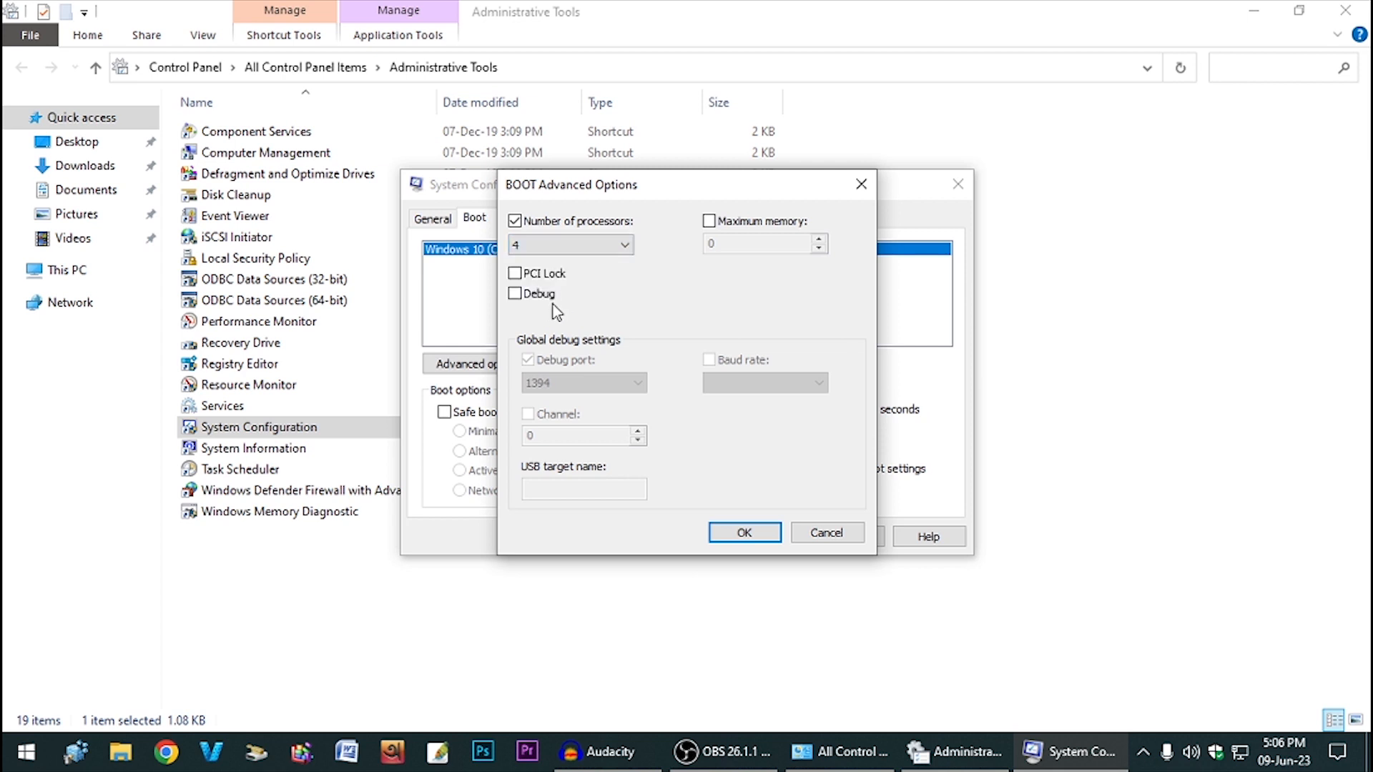
pyautogui.click(710, 222)
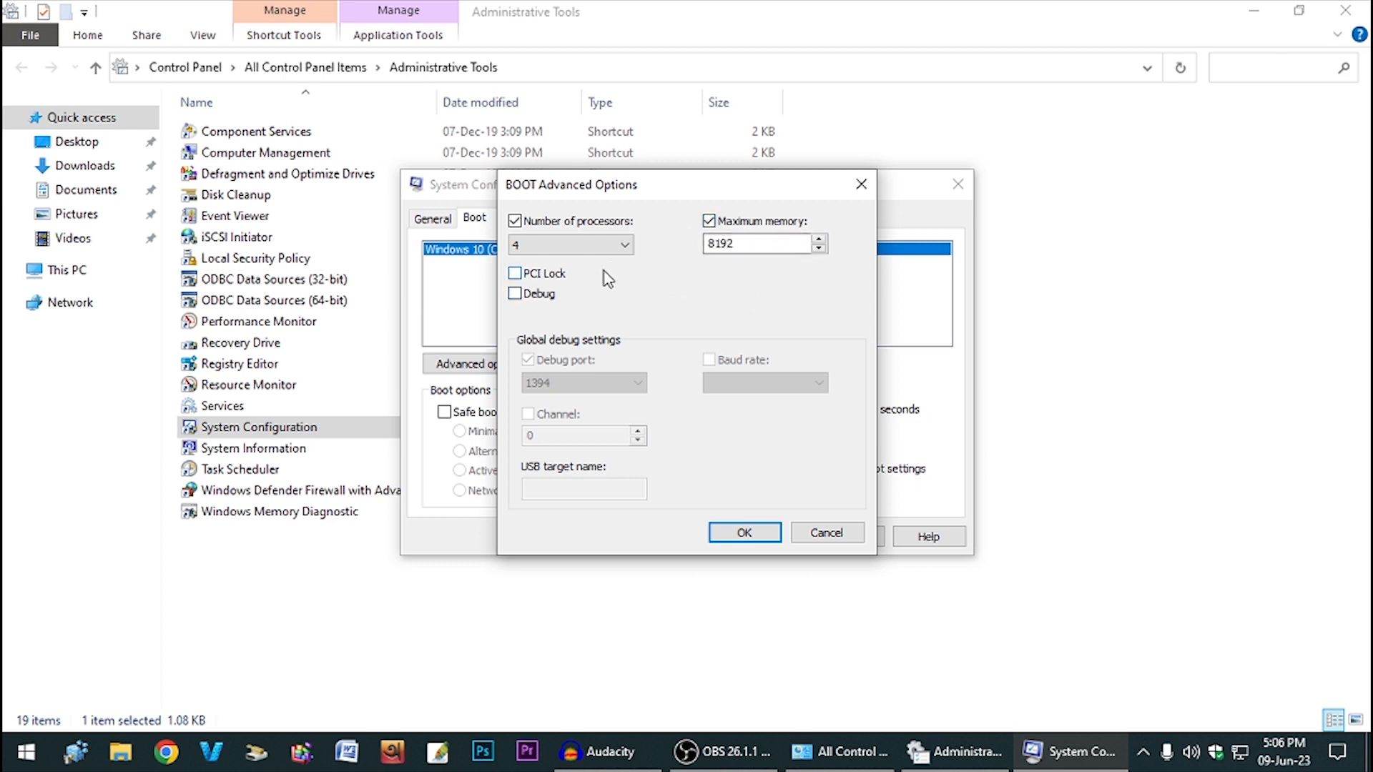
pyautogui.click(730, 536)
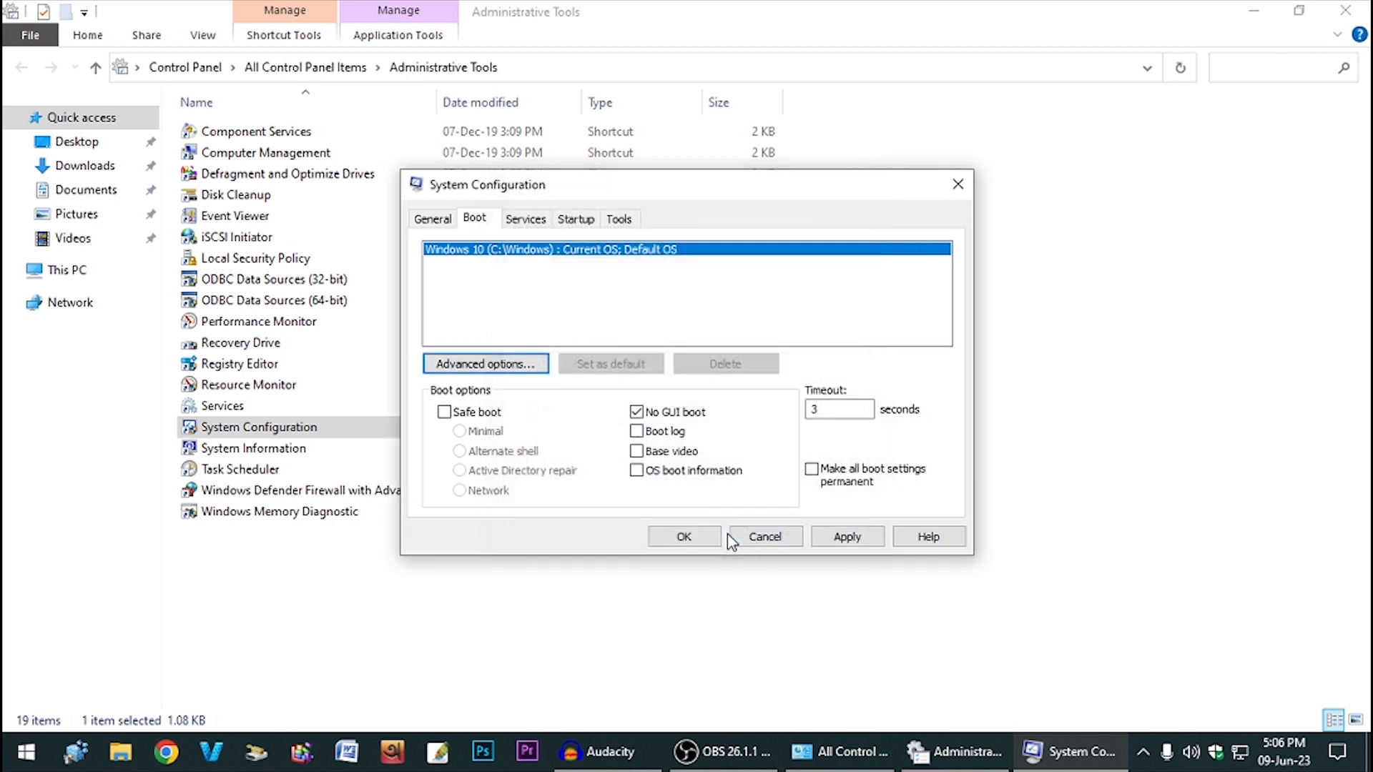
# - Hide all Microsoft services, disable every remaining service, and go to the Startup tab
pyautogui.click(527, 221)
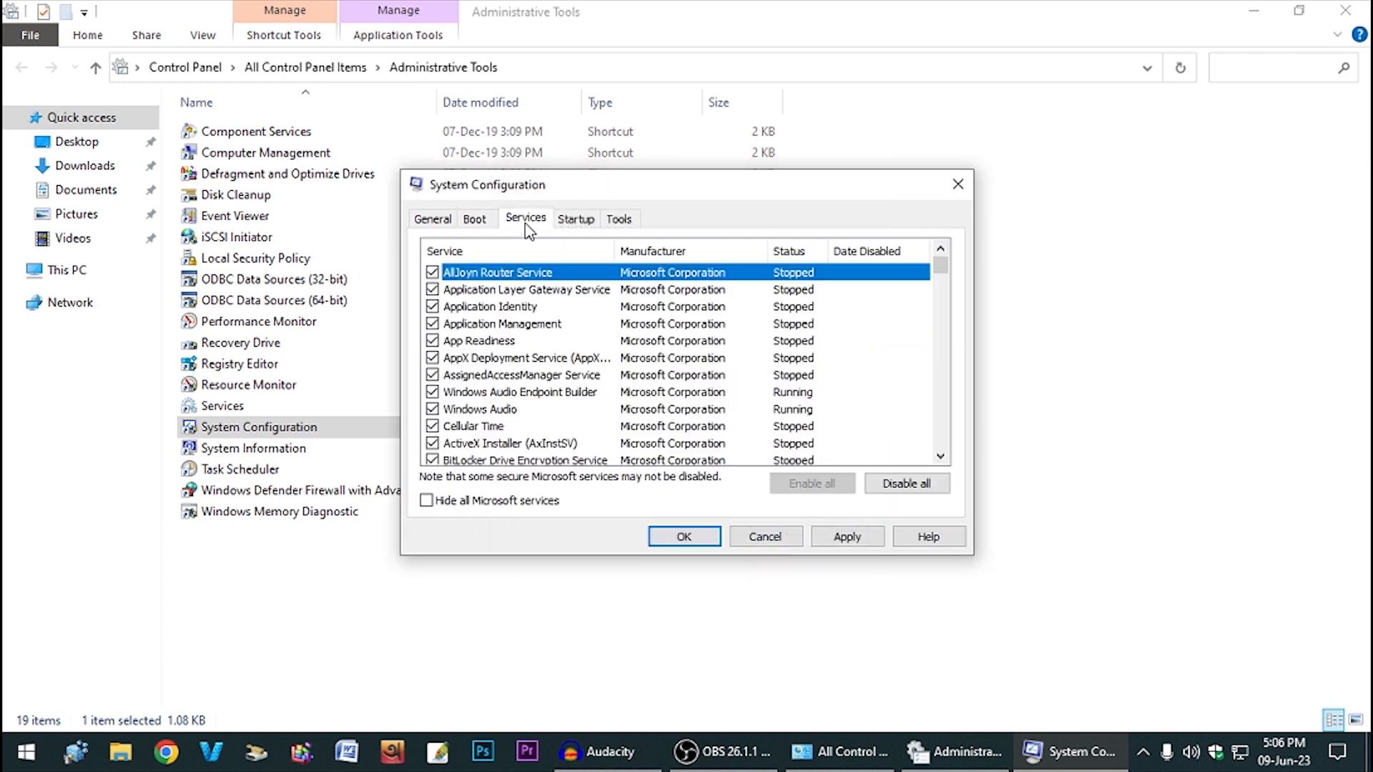
pyautogui.click(427, 500)
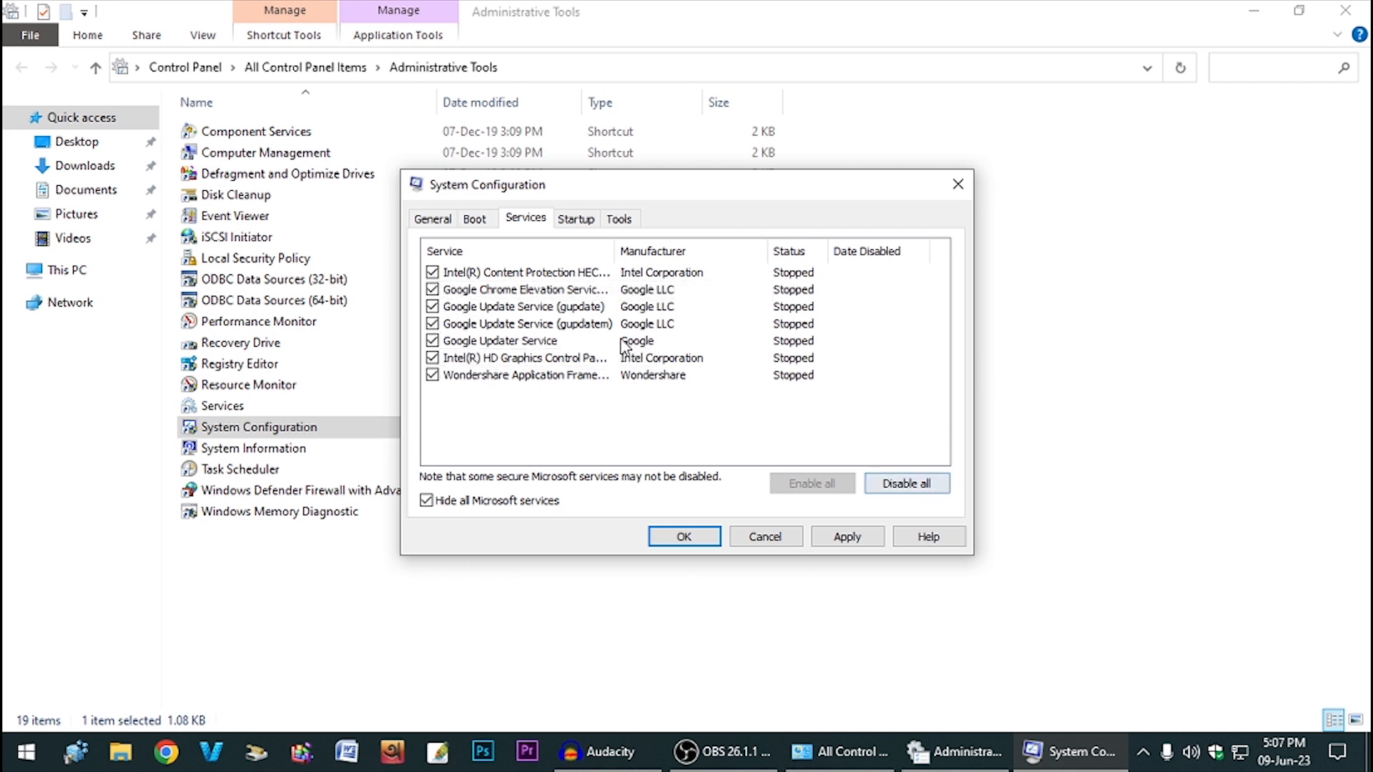
pyautogui.click(905, 486)
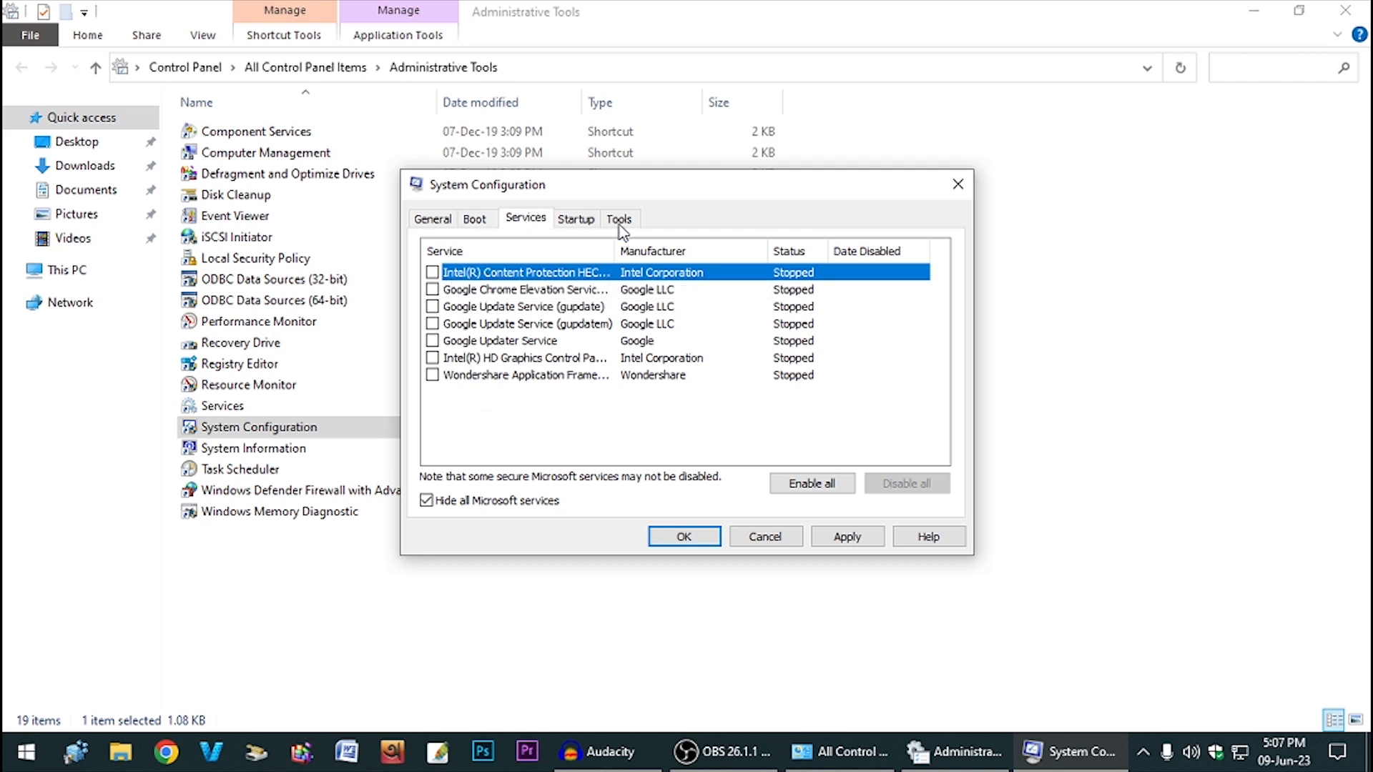
pyautogui.click(577, 219)
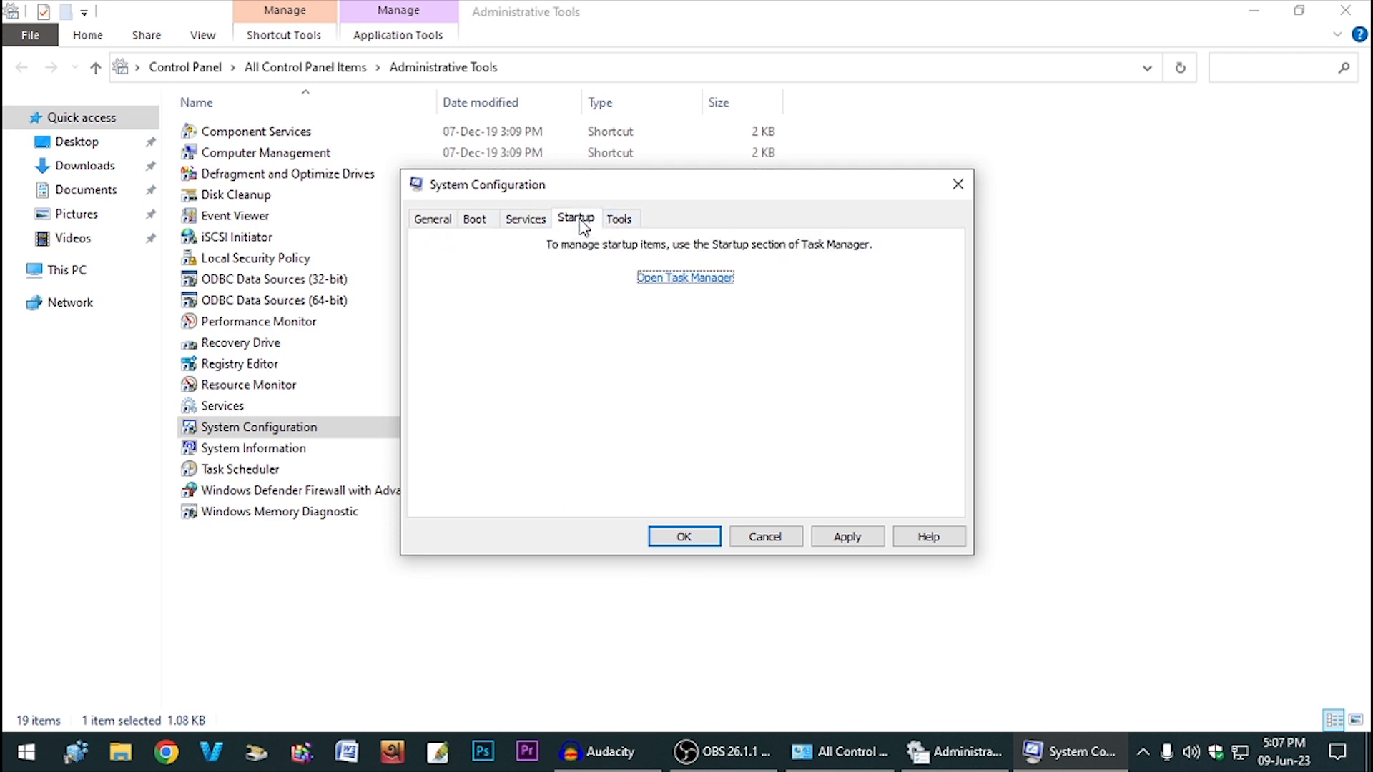
# - Disable DelayPluginI.exe, Program, GrooveMonitor Utility and the keyboard app at startup, sparing Adobe Gamma Loader
pyautogui.click(663, 284)
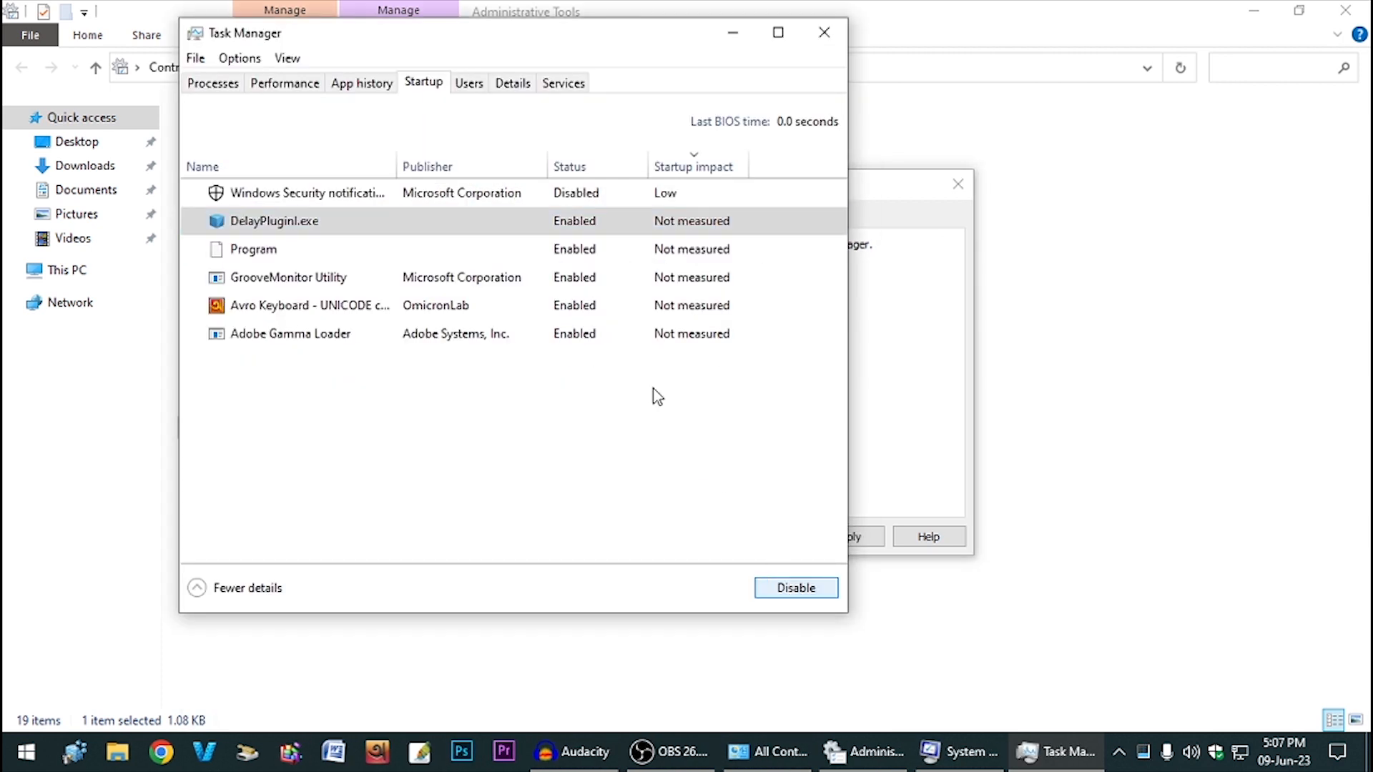
pyautogui.click(588, 252)
pyautogui.click(786, 588)
pyautogui.click(576, 282)
pyautogui.click(798, 592)
pyautogui.click(576, 308)
pyautogui.click(789, 593)
pyautogui.click(297, 300)
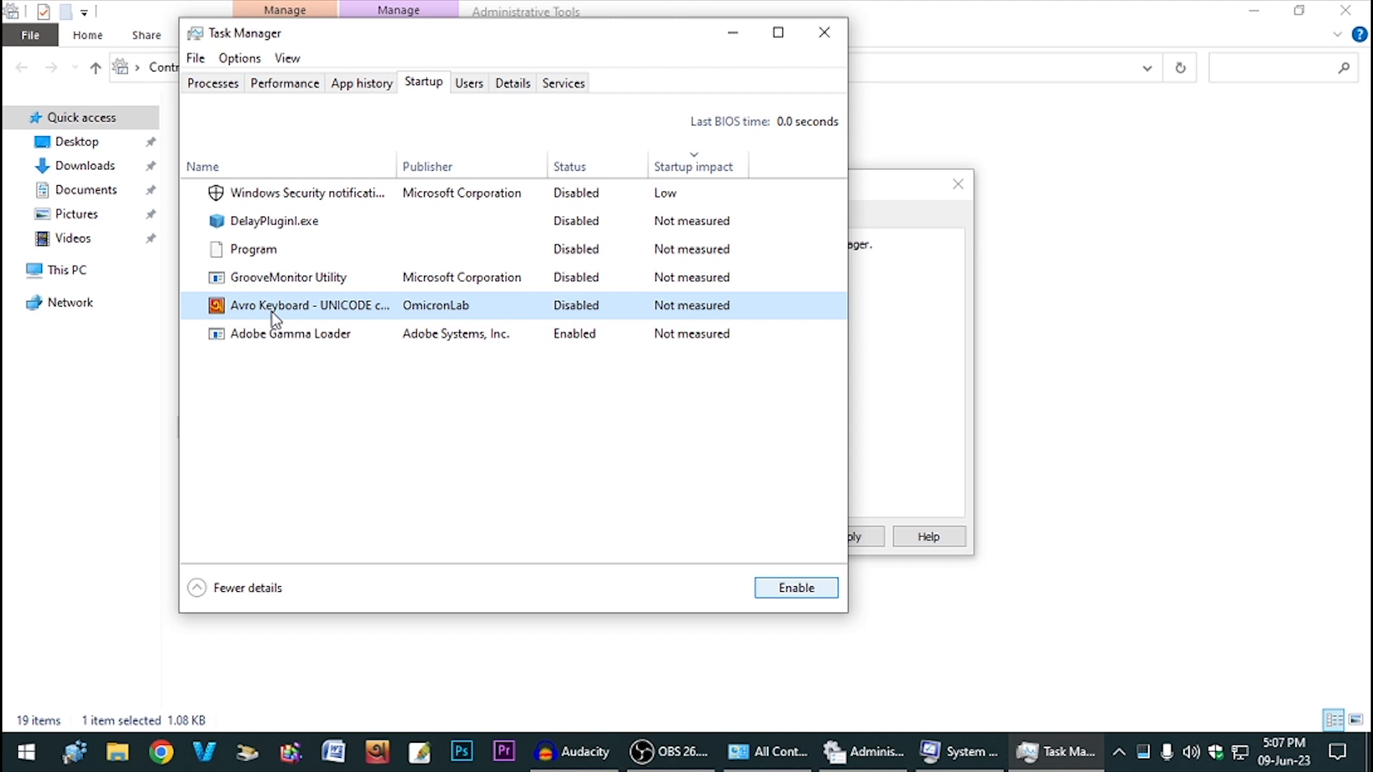
pyautogui.click(344, 338)
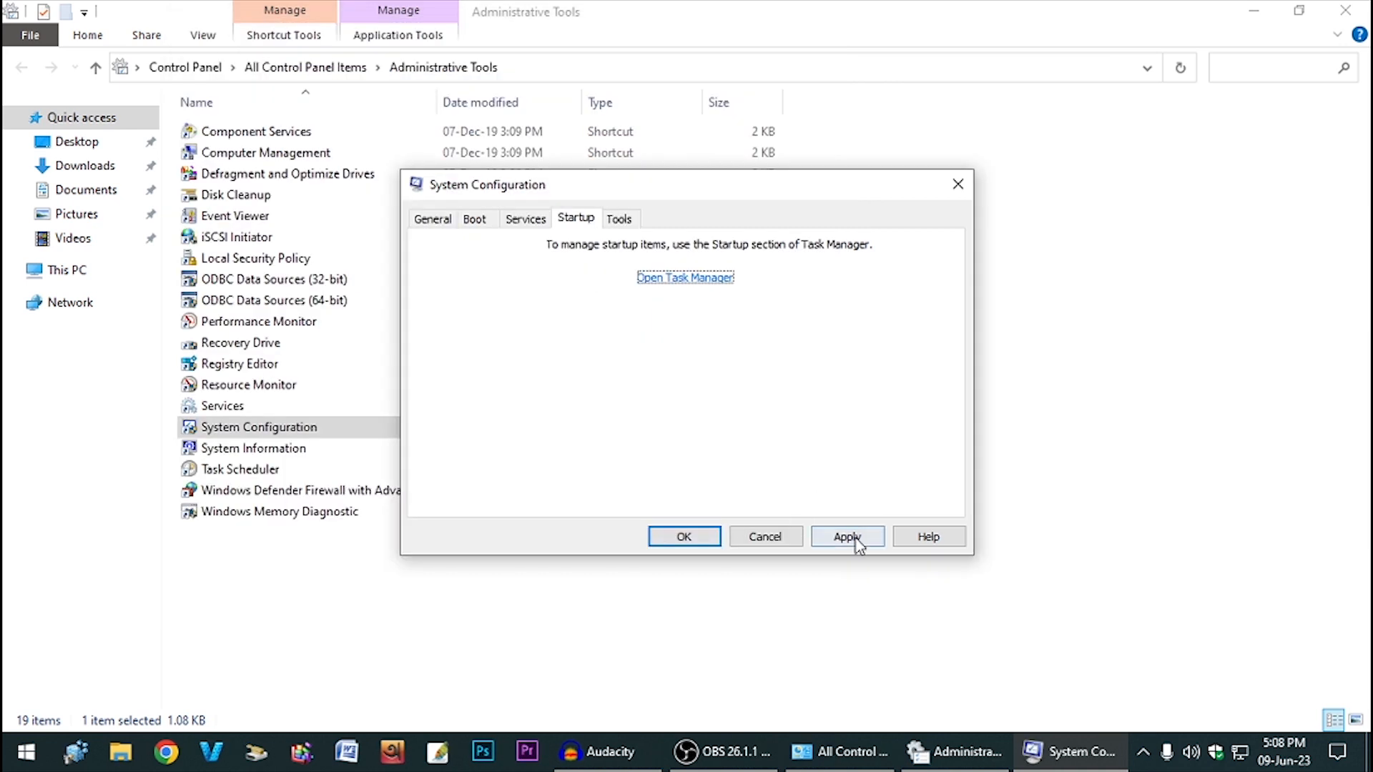
# - Apply and save the System Configuration changes, close Administrative Tools, and exit without restarting
pyautogui.click(852, 537)
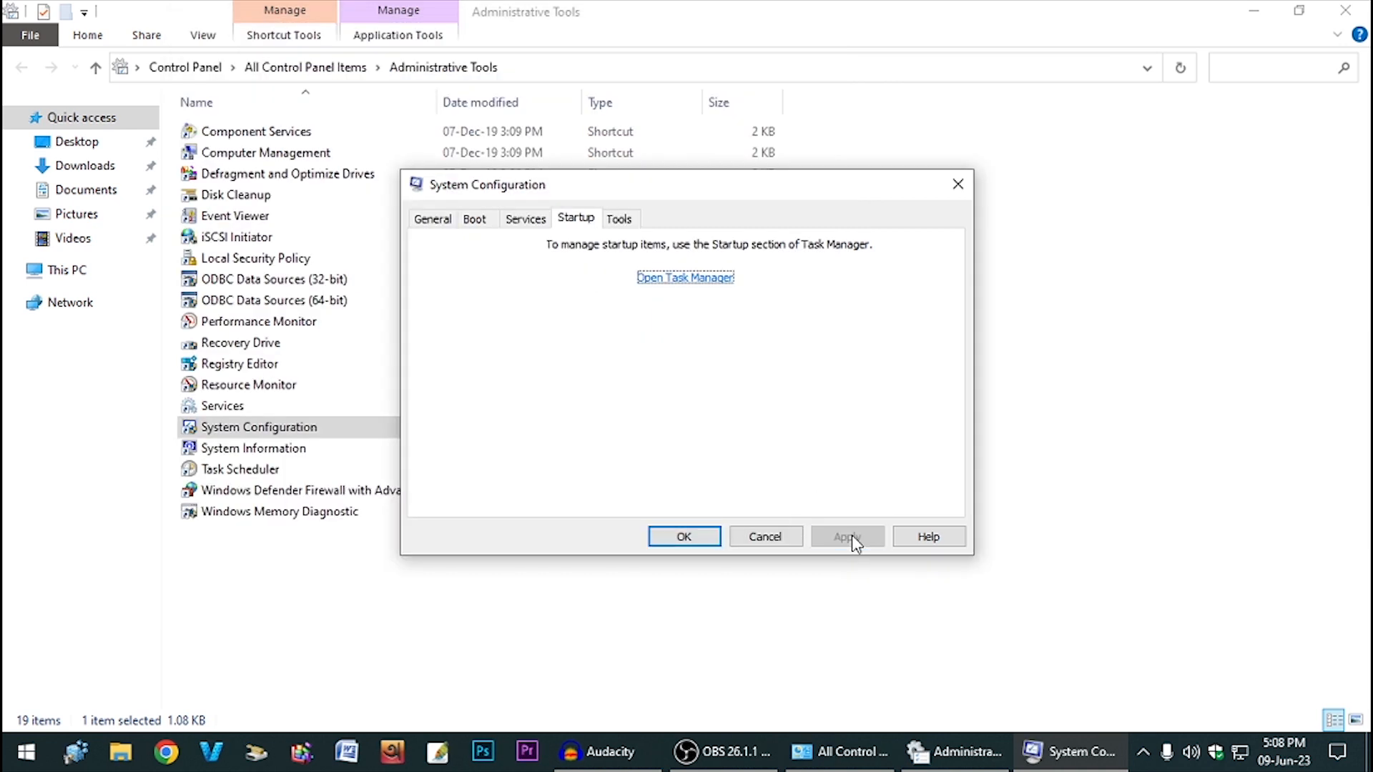
pyautogui.click(685, 538)
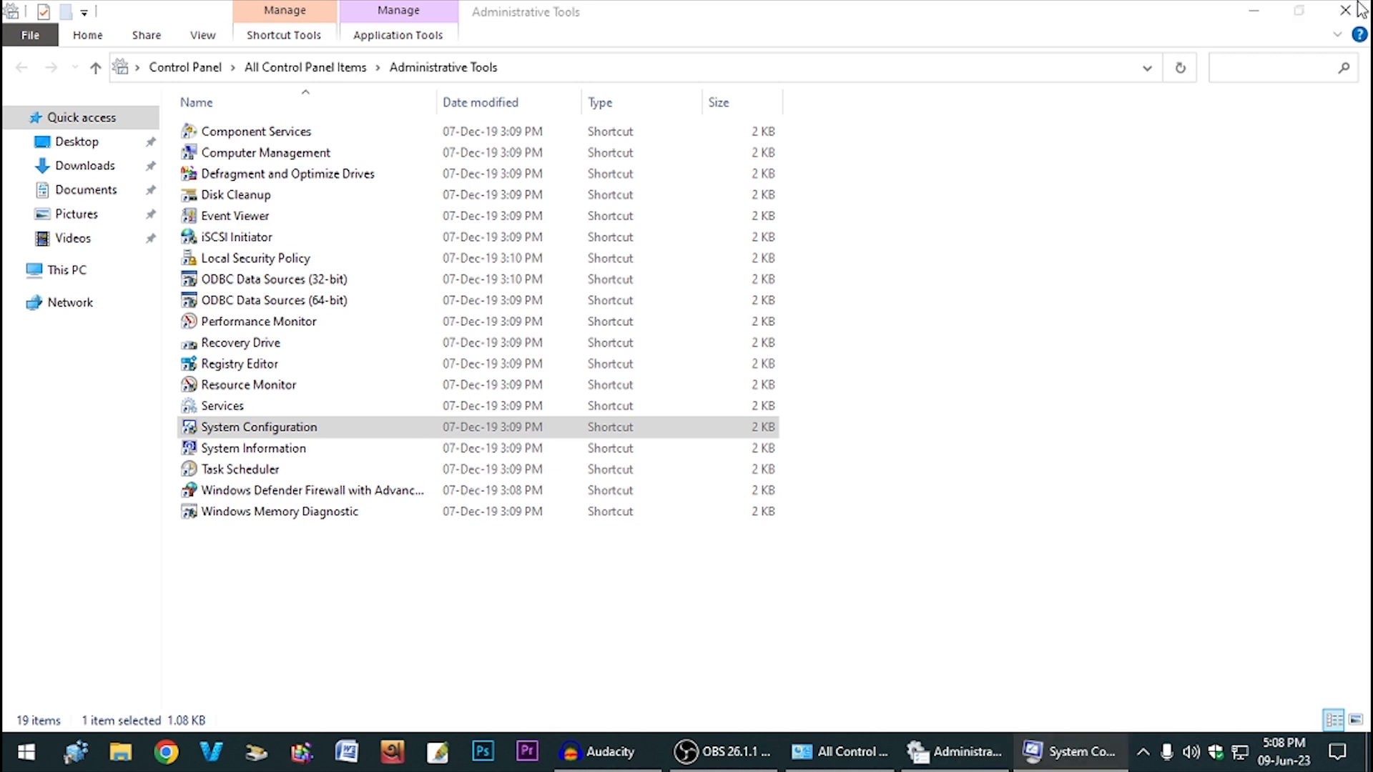
pyautogui.click(1345, 10)
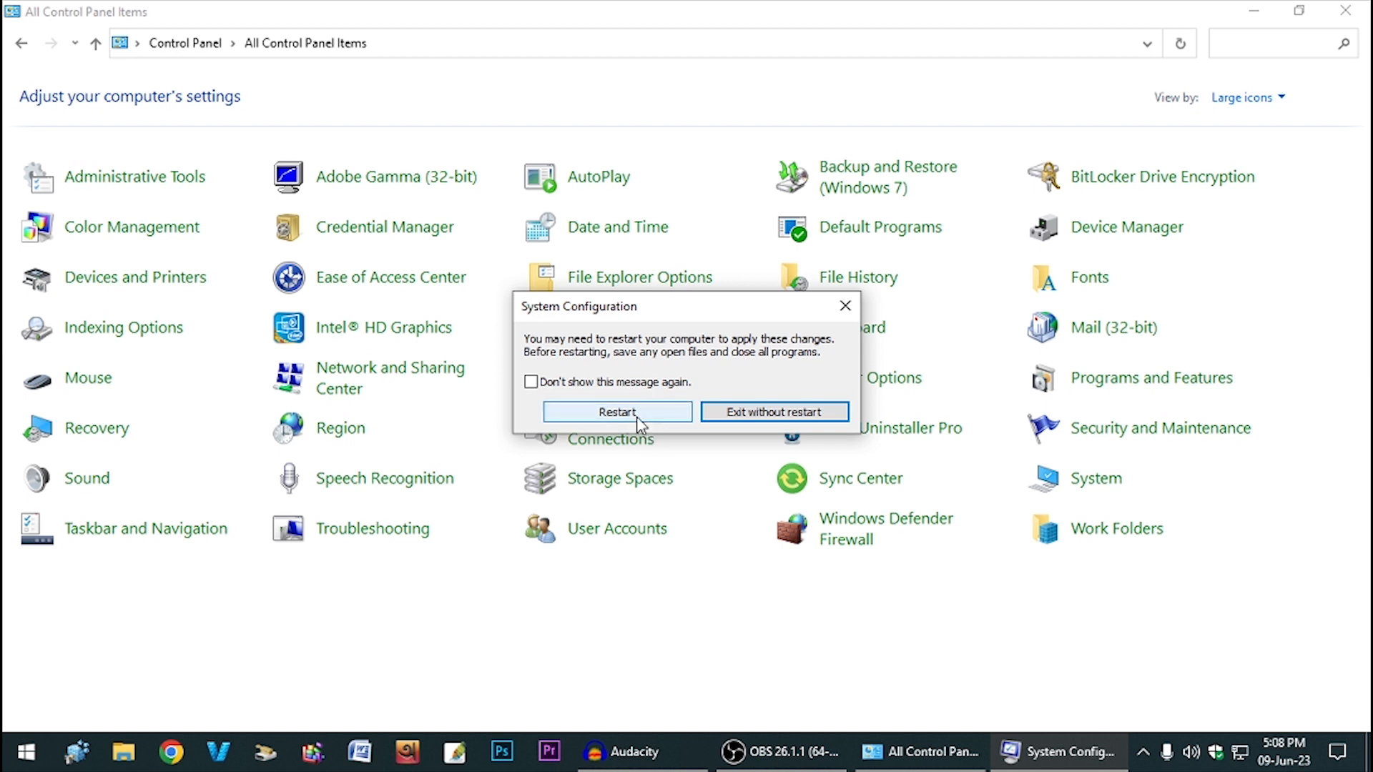
pyautogui.click(768, 413)
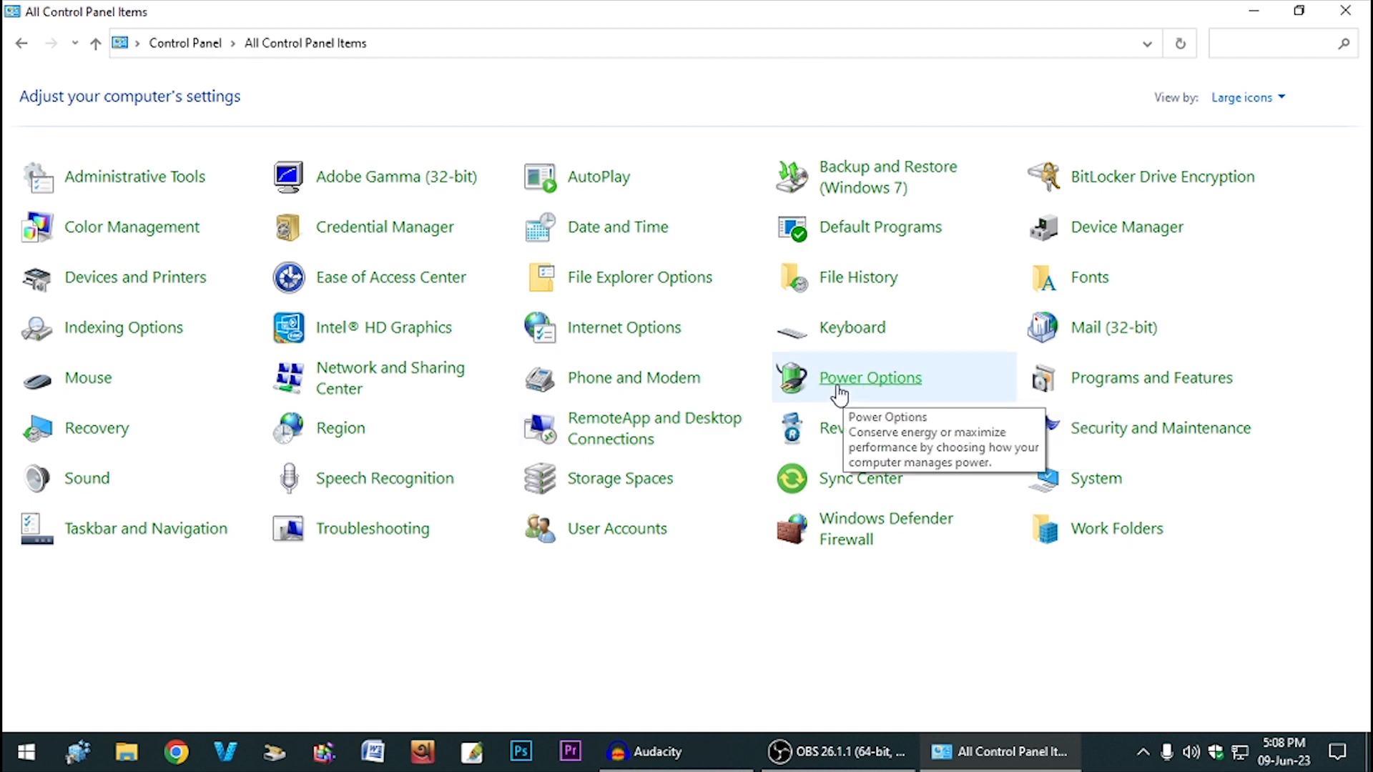
pyautogui.click(885, 390)
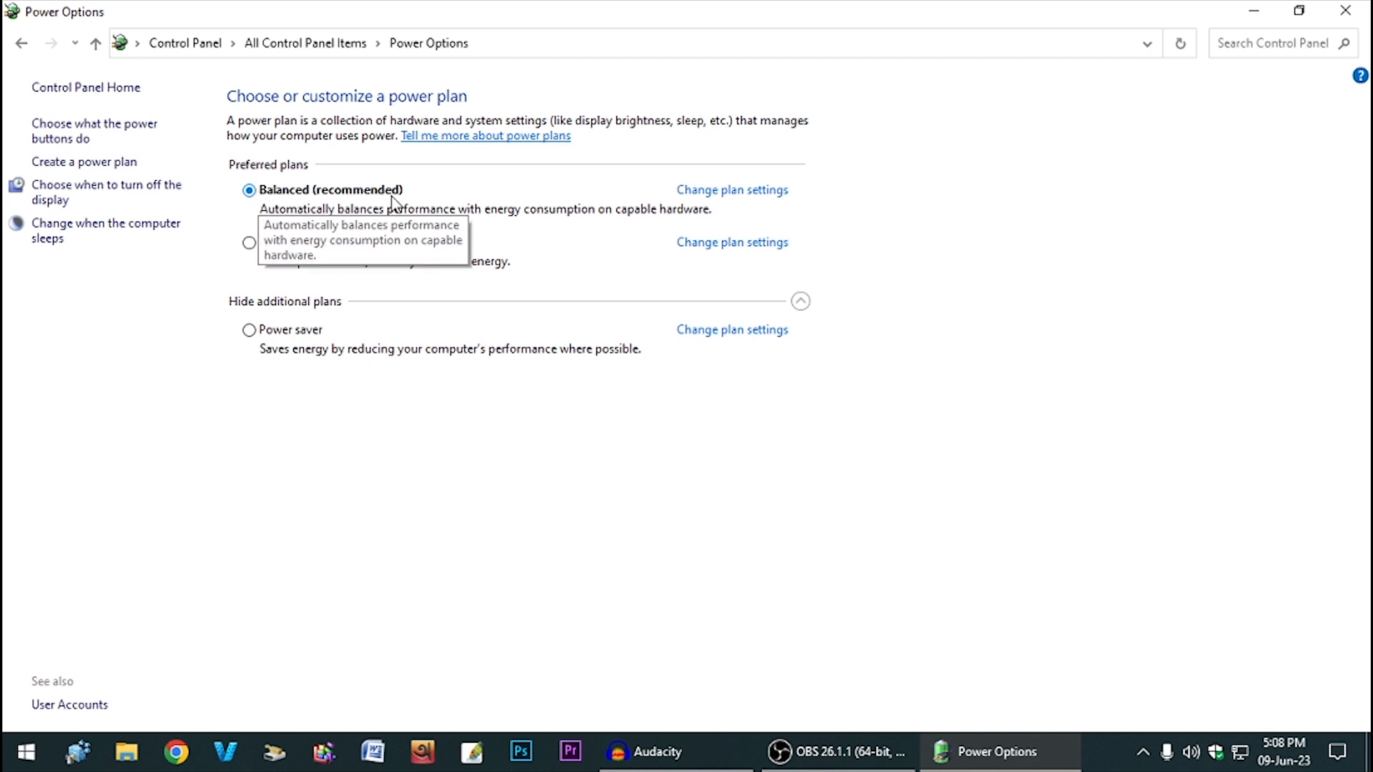
# - Activate the High performance plan with display turn-off and sleep both set to Never
pyautogui.click(249, 243)
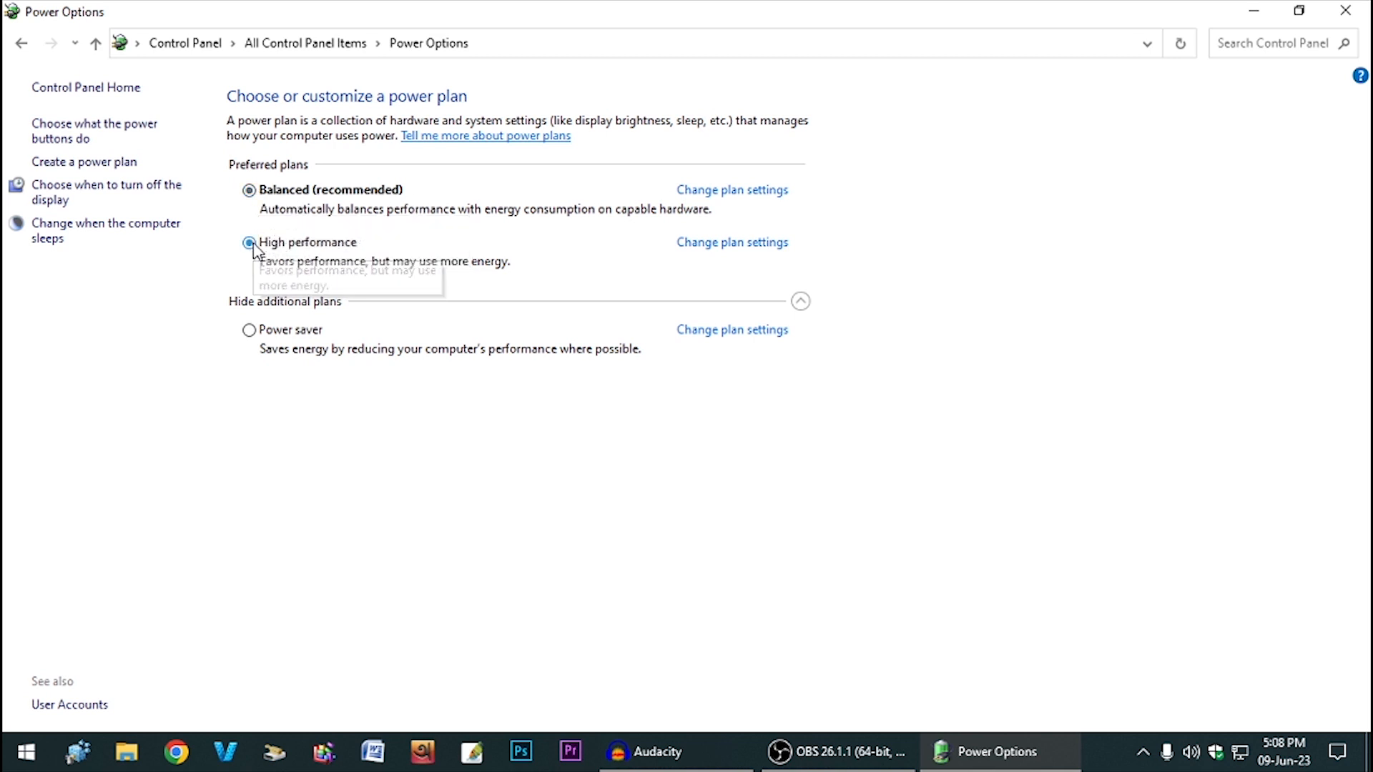
pyautogui.click(709, 244)
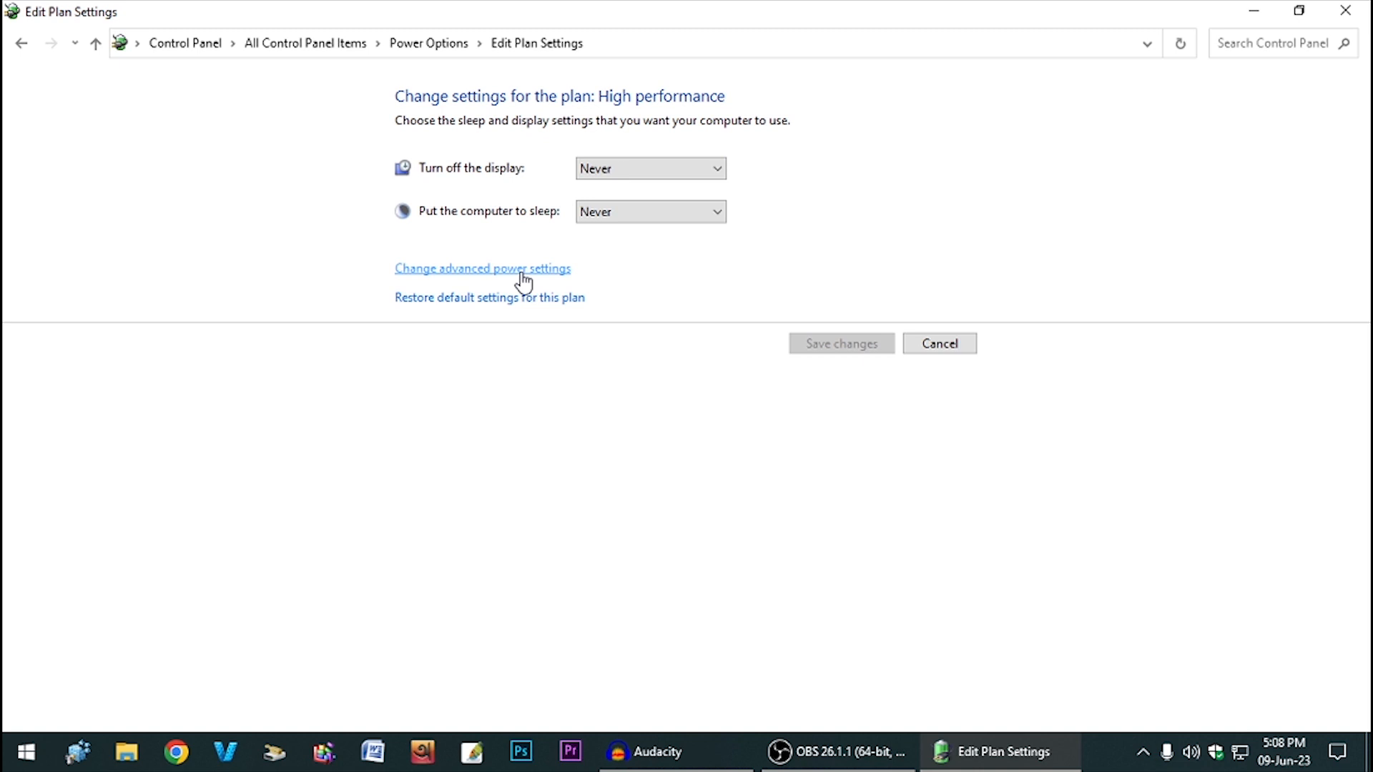
pyautogui.click(621, 171)
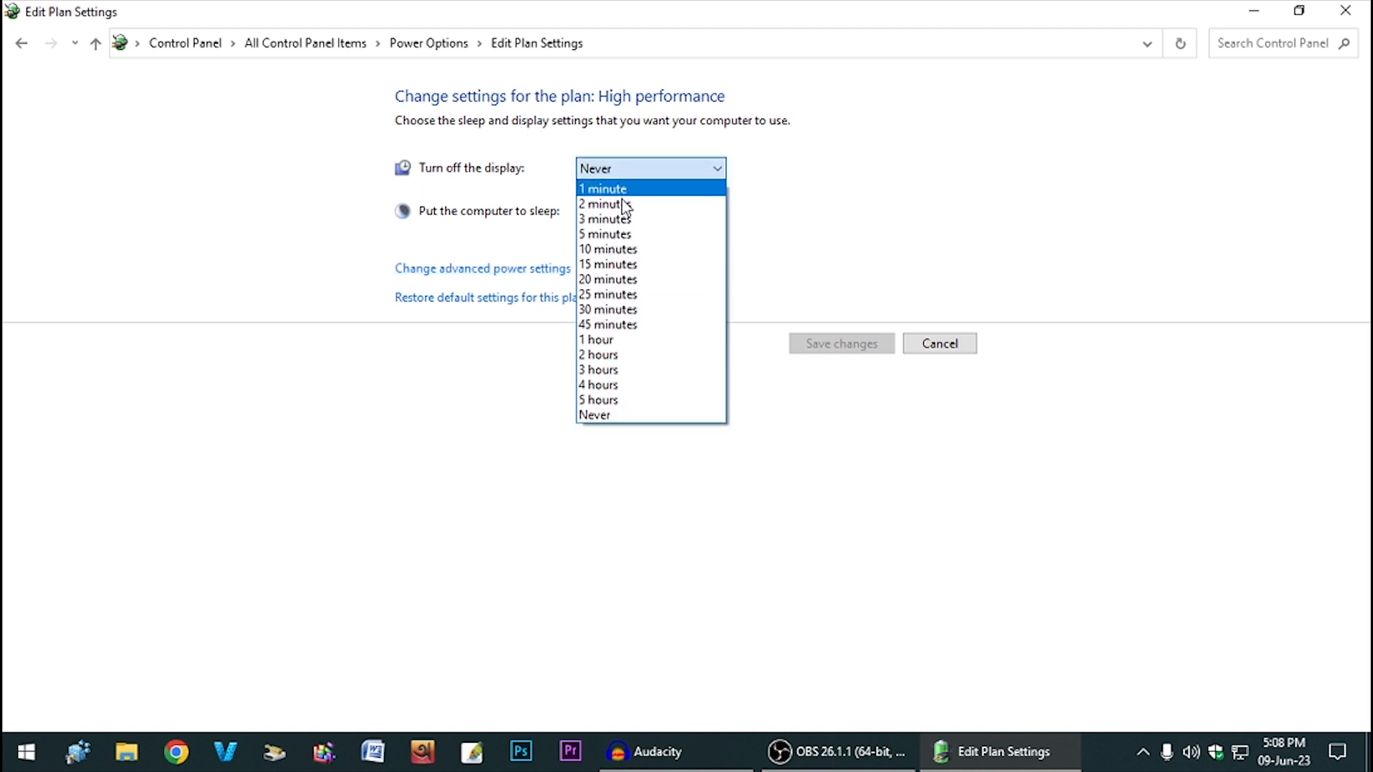
pyautogui.click(630, 414)
pyautogui.click(650, 213)
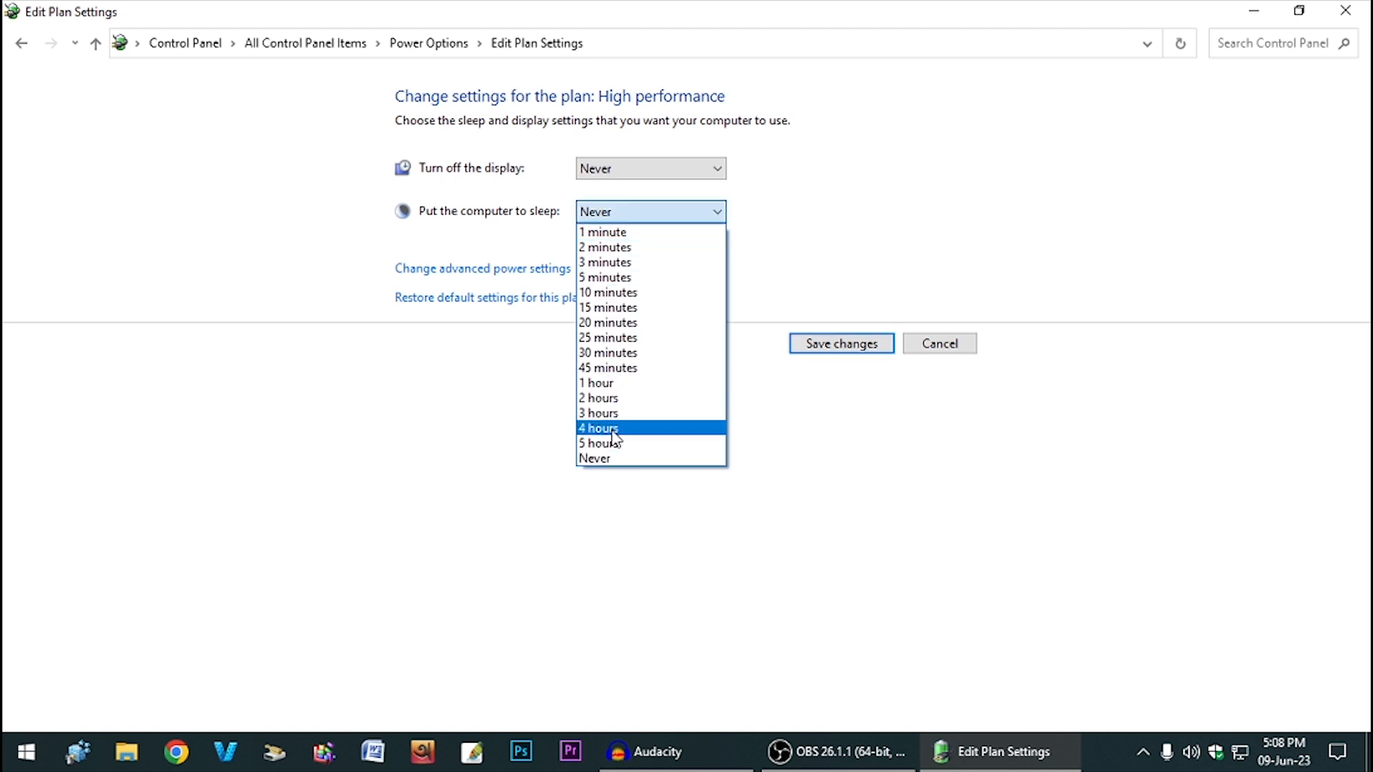
pyautogui.click(601, 459)
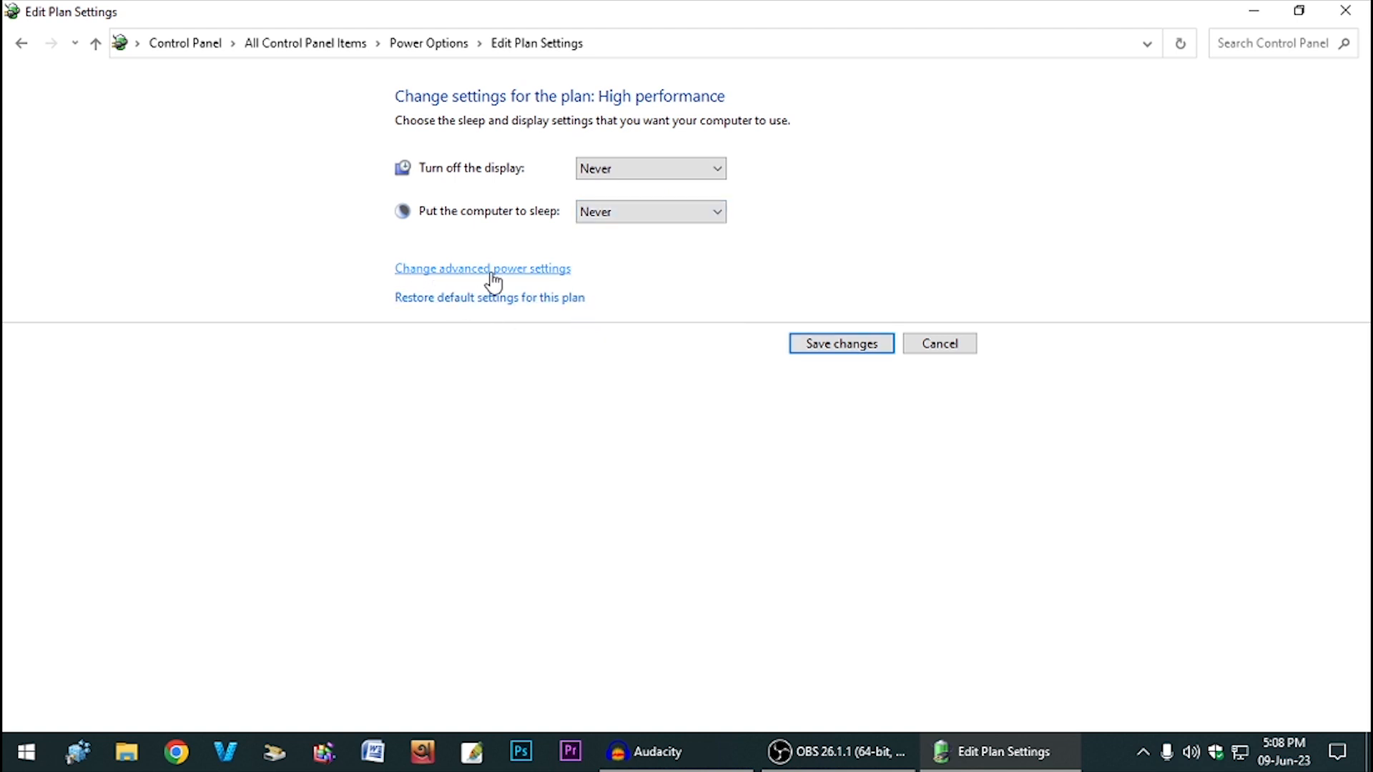
# - Review the plan's advanced Hard disk turn-off and Processor power management values
pyautogui.click(530, 279)
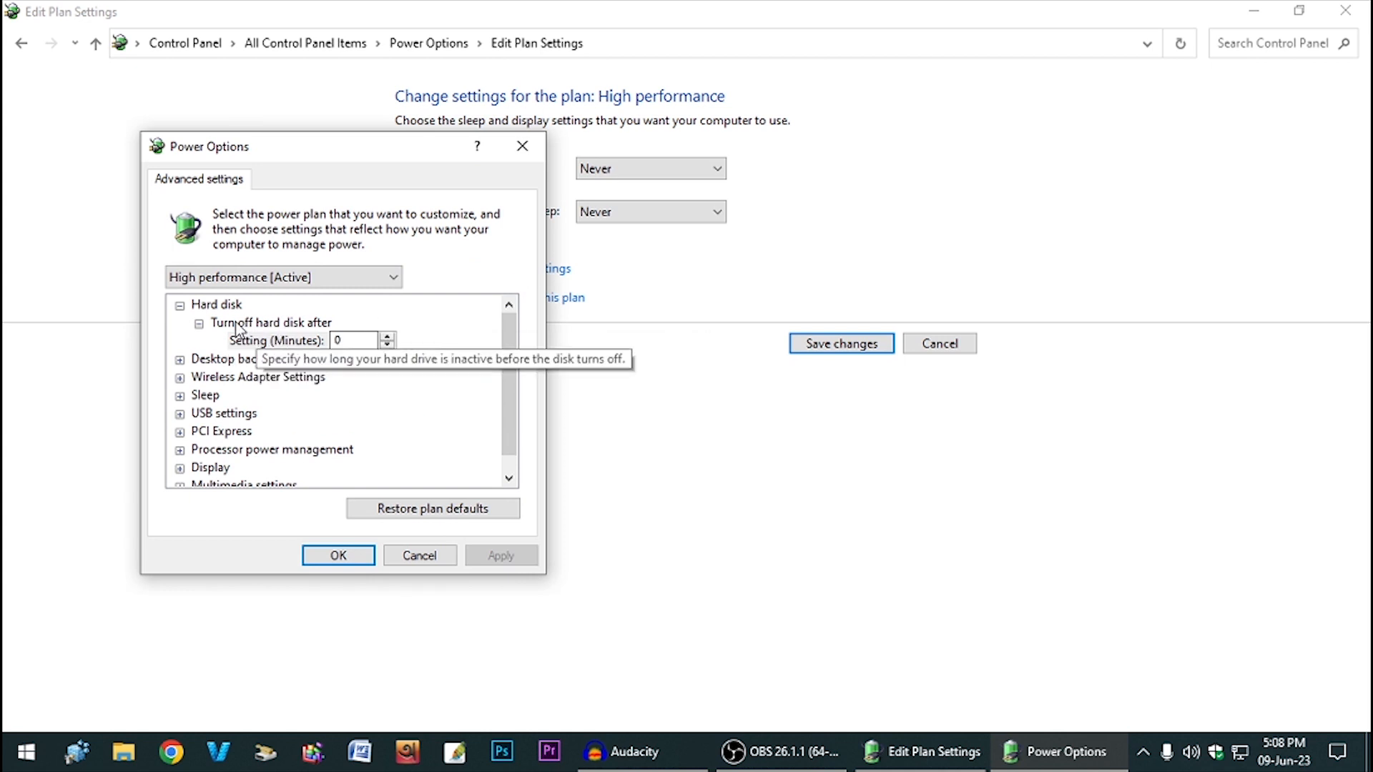
pyautogui.click(333, 340)
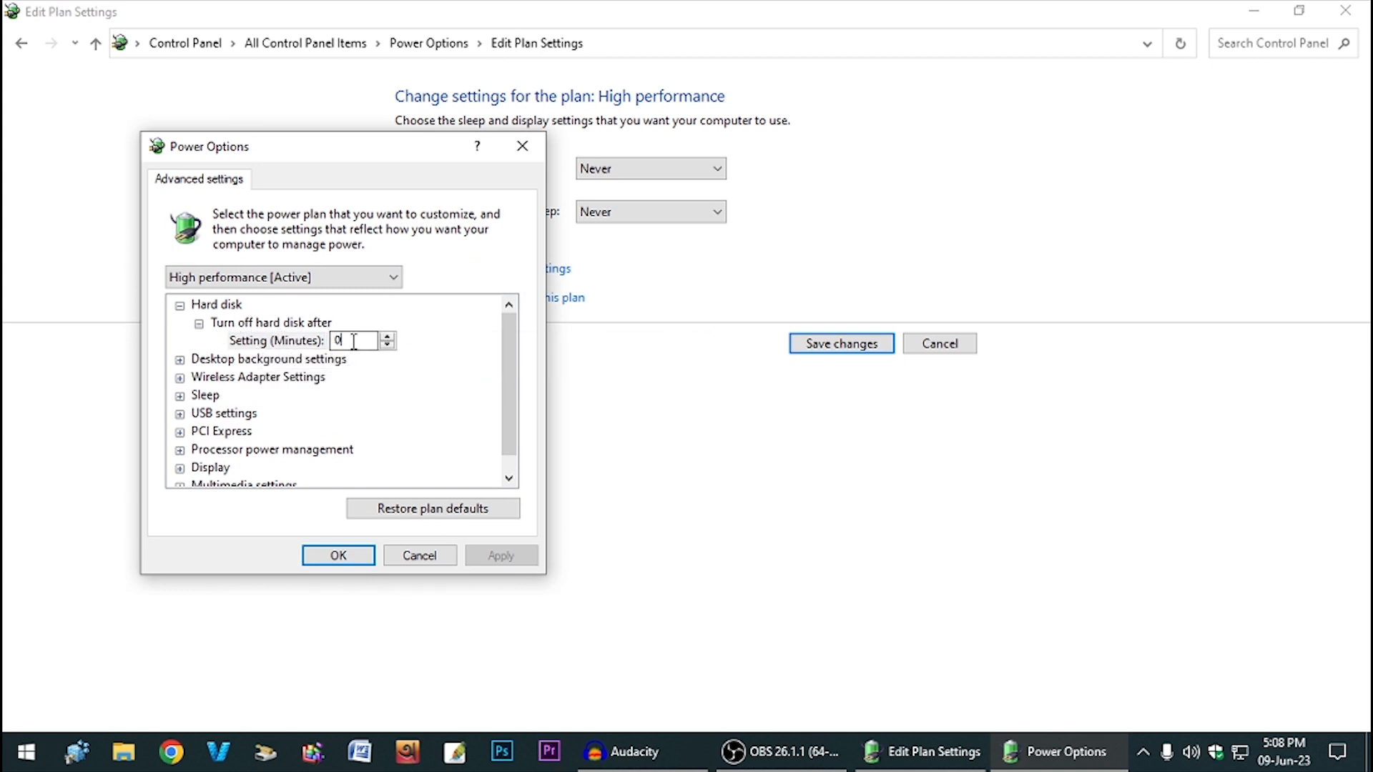
pyautogui.click(364, 348)
pyautogui.moveTo(354, 345); pyautogui.dragTo(337, 346)
pyautogui.scroll(-1, 267, 422)
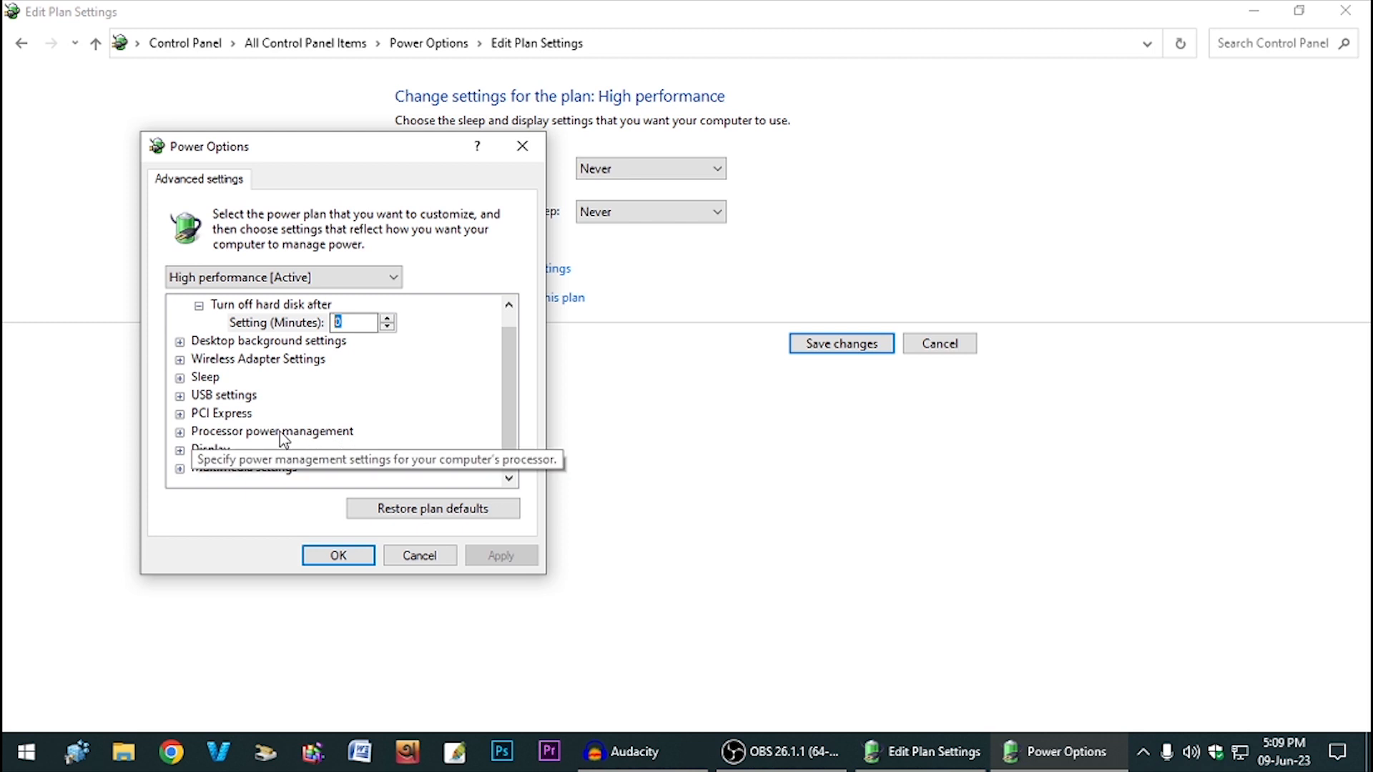
pyautogui.doubleClick(281, 432)
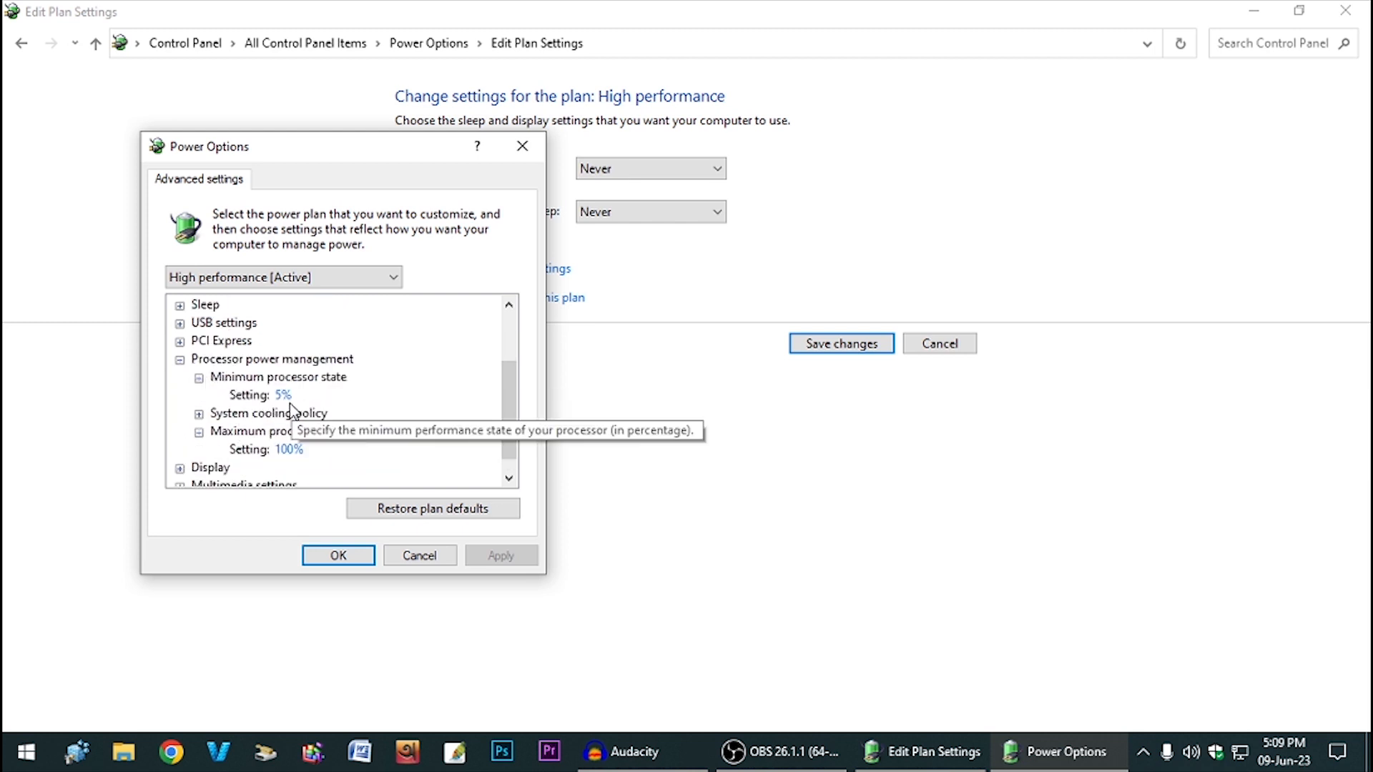
pyautogui.click(284, 397)
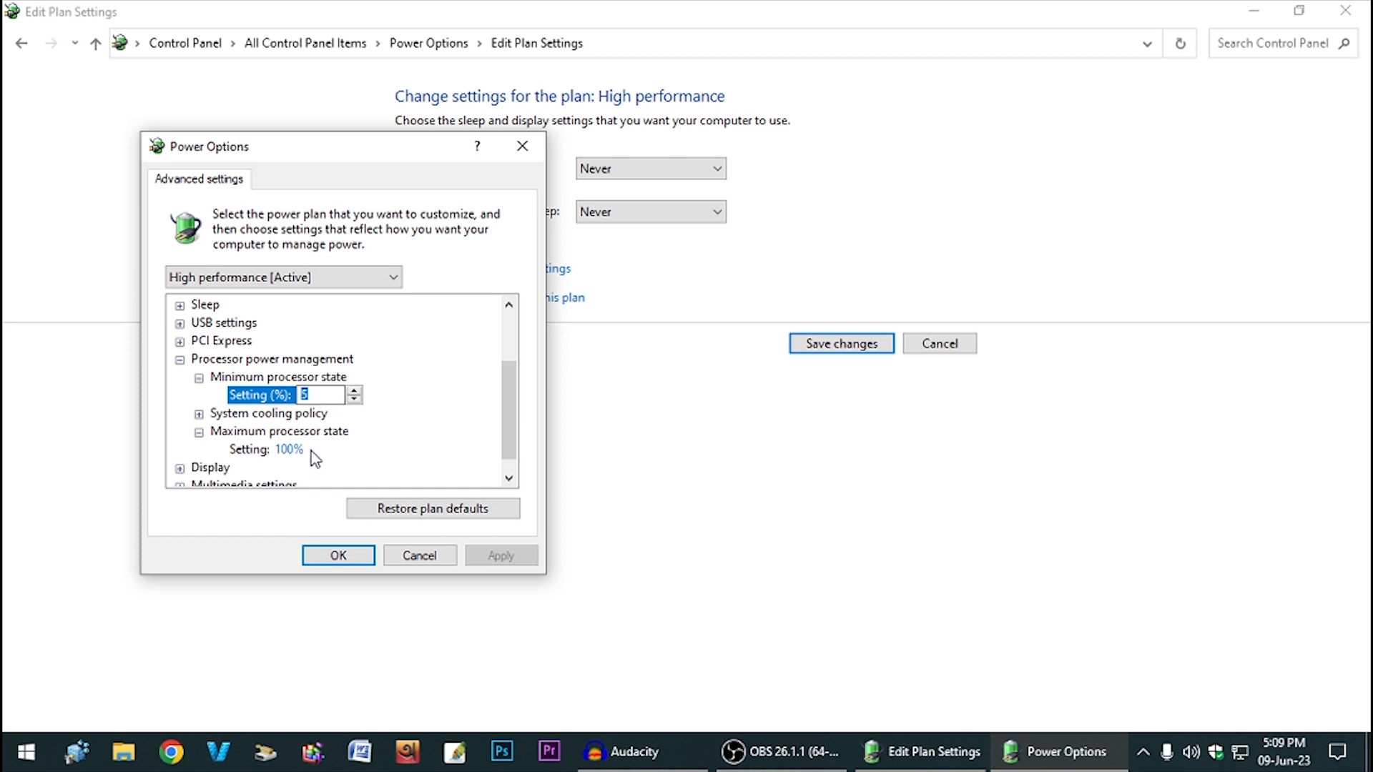
# - Save the High performance plan changes and close Power Options
pyautogui.click(344, 558)
pyautogui.click(830, 349)
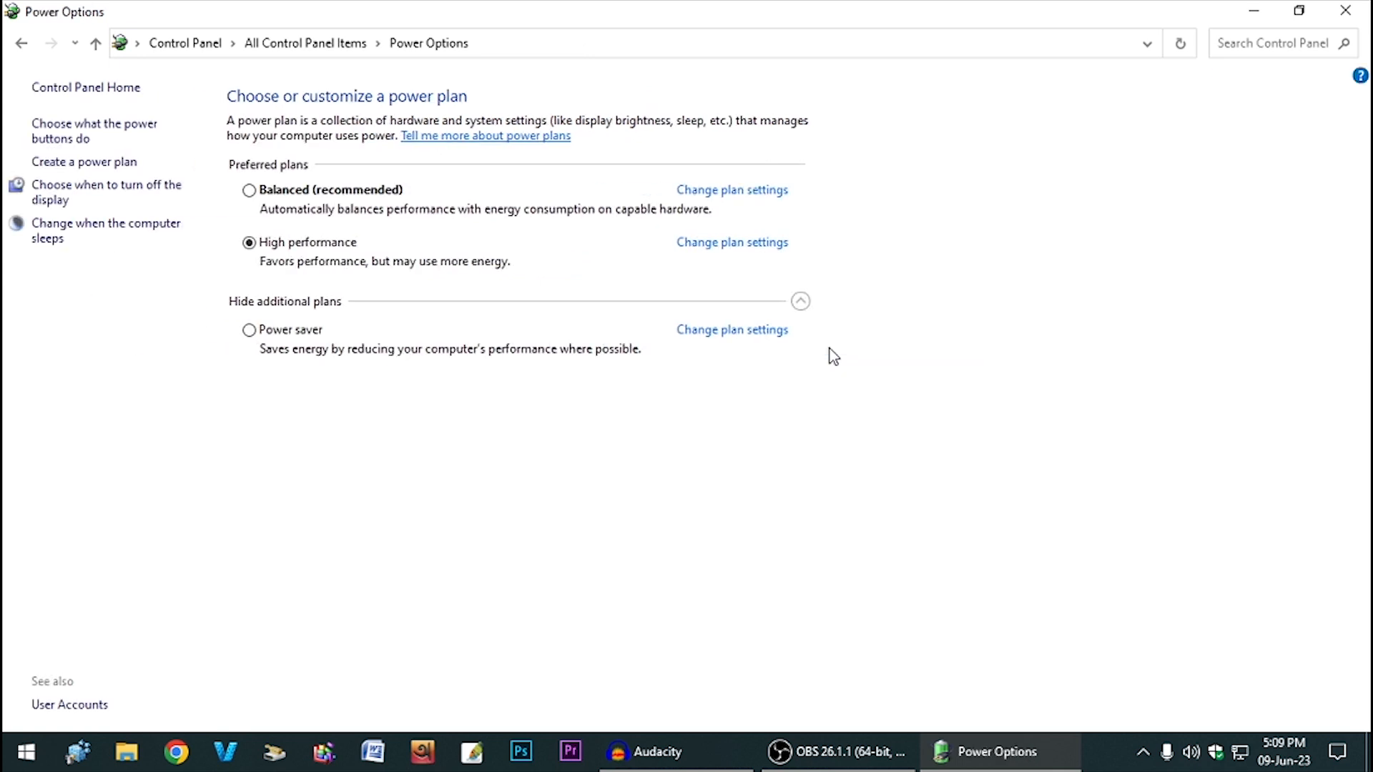
pyautogui.click(1345, 10)
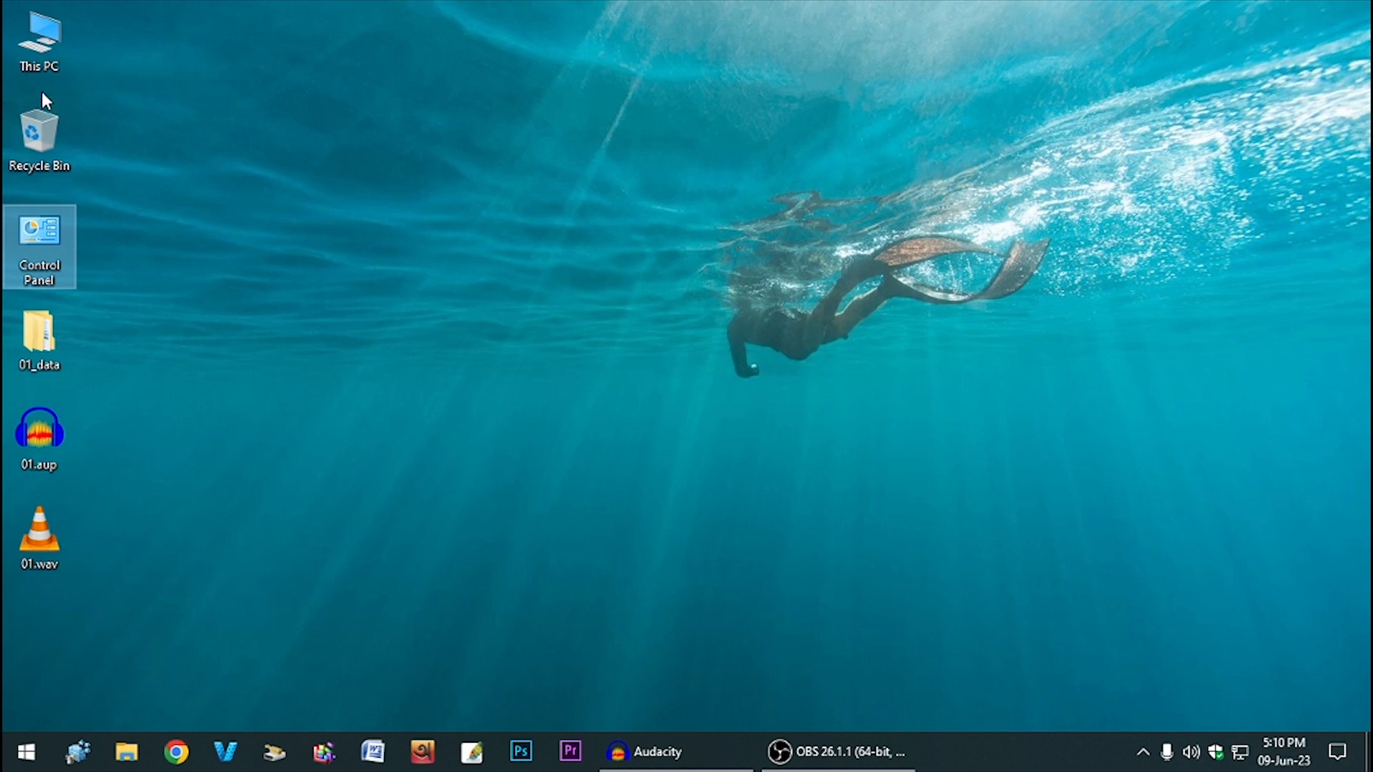
pyautogui.doubleClick(44, 52)
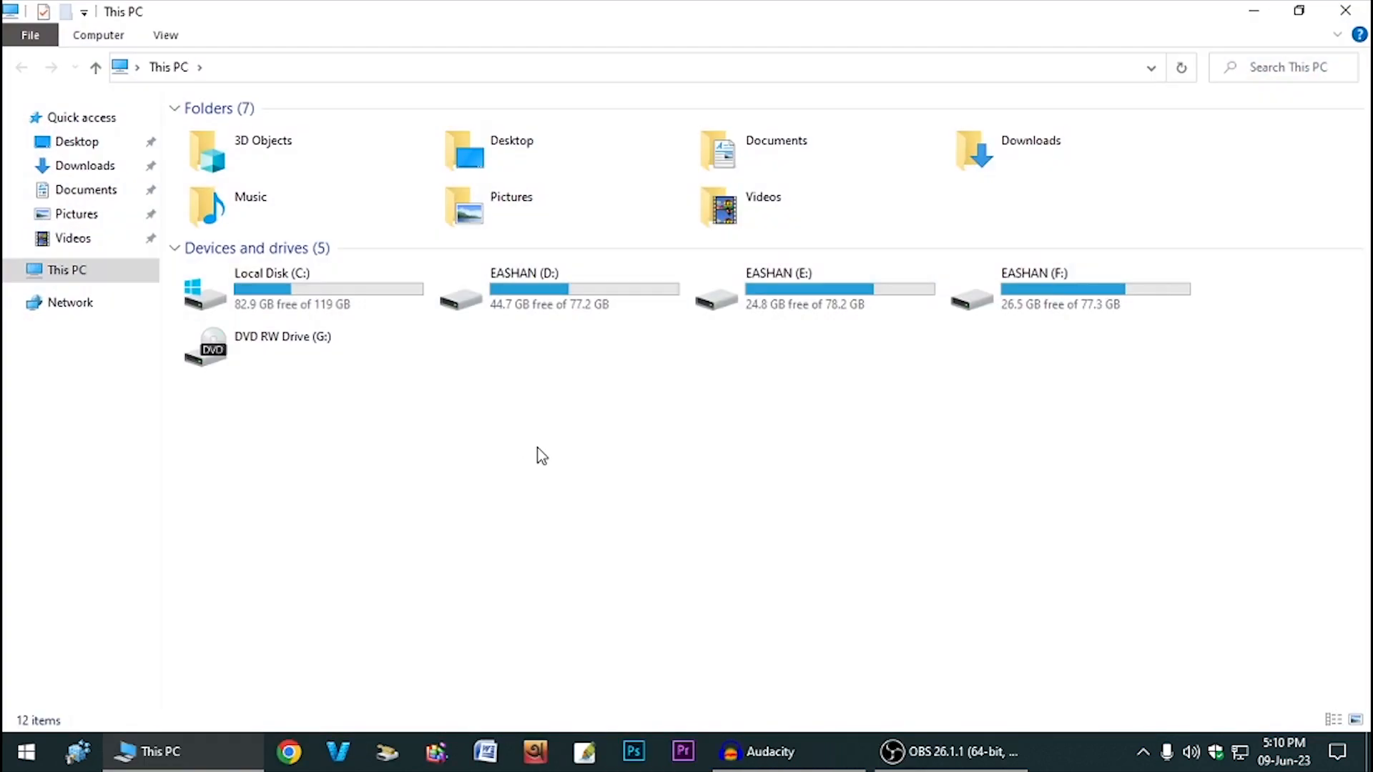
# - From This PC's properties, reach Advanced system settings and the Performance Options Visual Effects list
pyautogui.rightClick(522, 446)
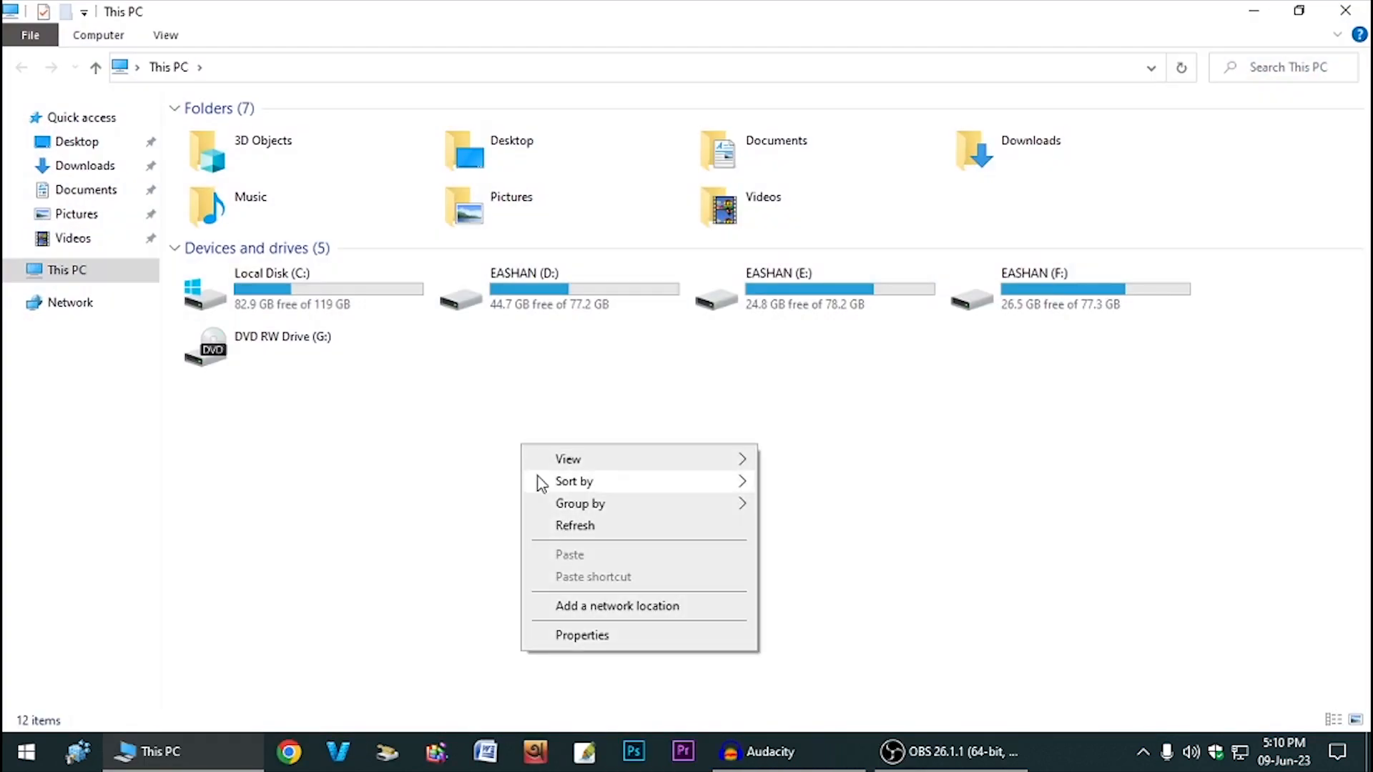
pyautogui.click(619, 639)
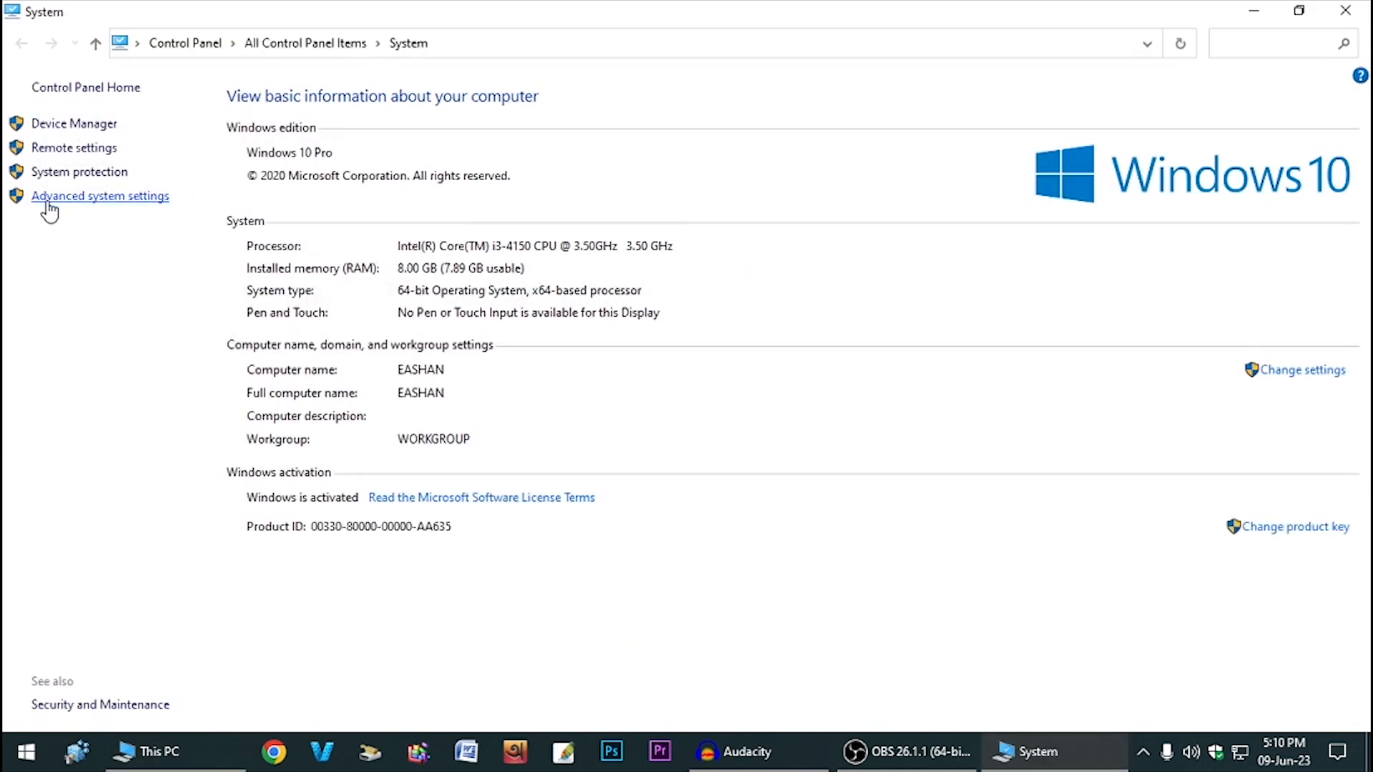
pyautogui.click(95, 200)
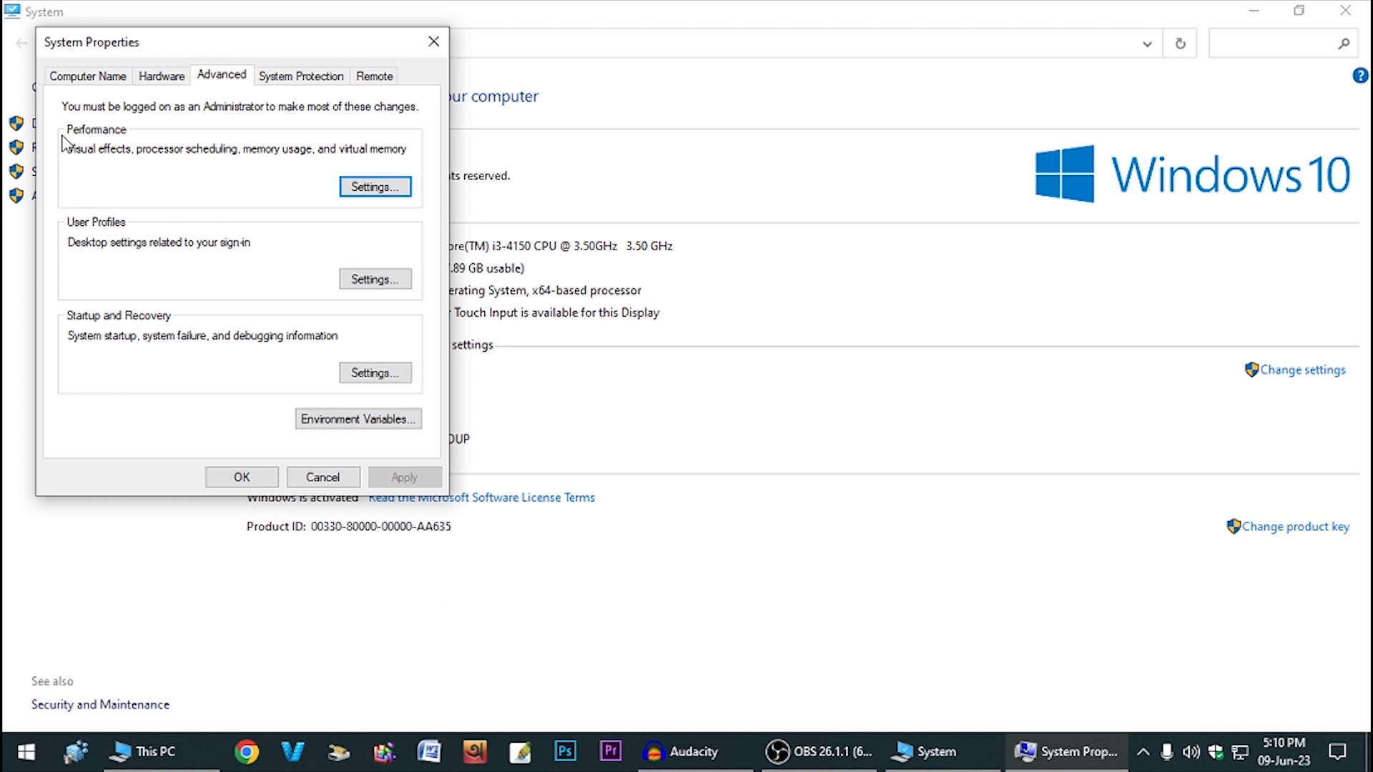
pyautogui.click(380, 194)
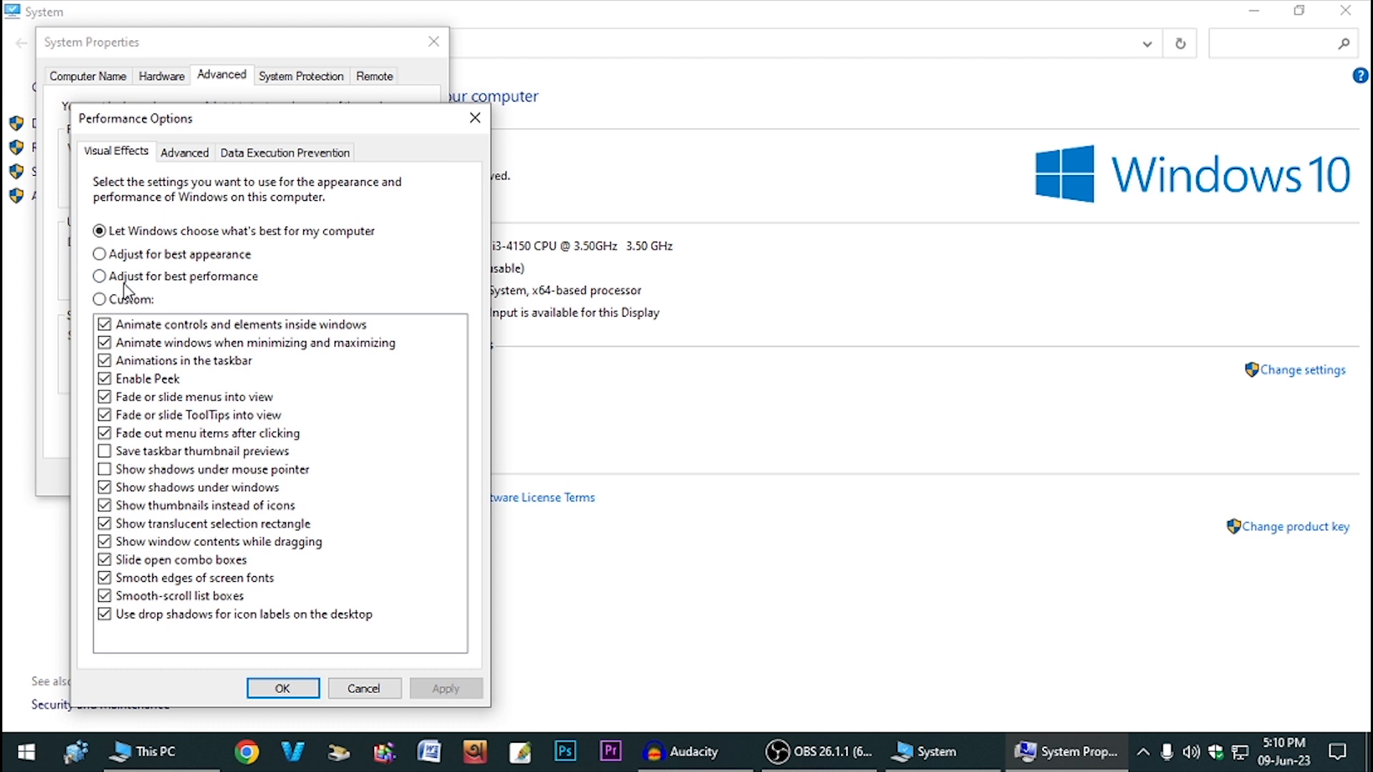
# - Choose best performance, then re-enable icon shadows, smooth scrolling, font smoothing, drag contents, translucent selection, thumbnails
pyautogui.click(206, 282)
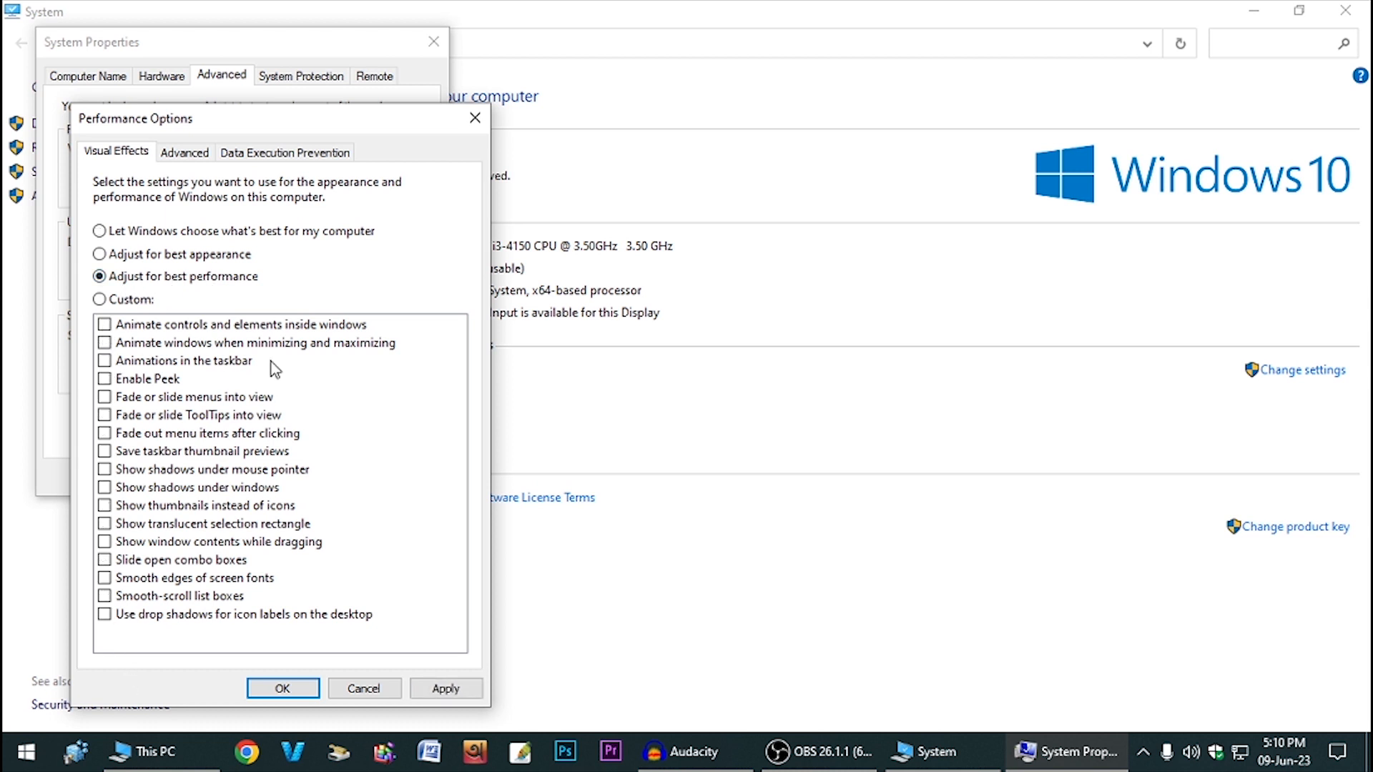
pyautogui.click(157, 260)
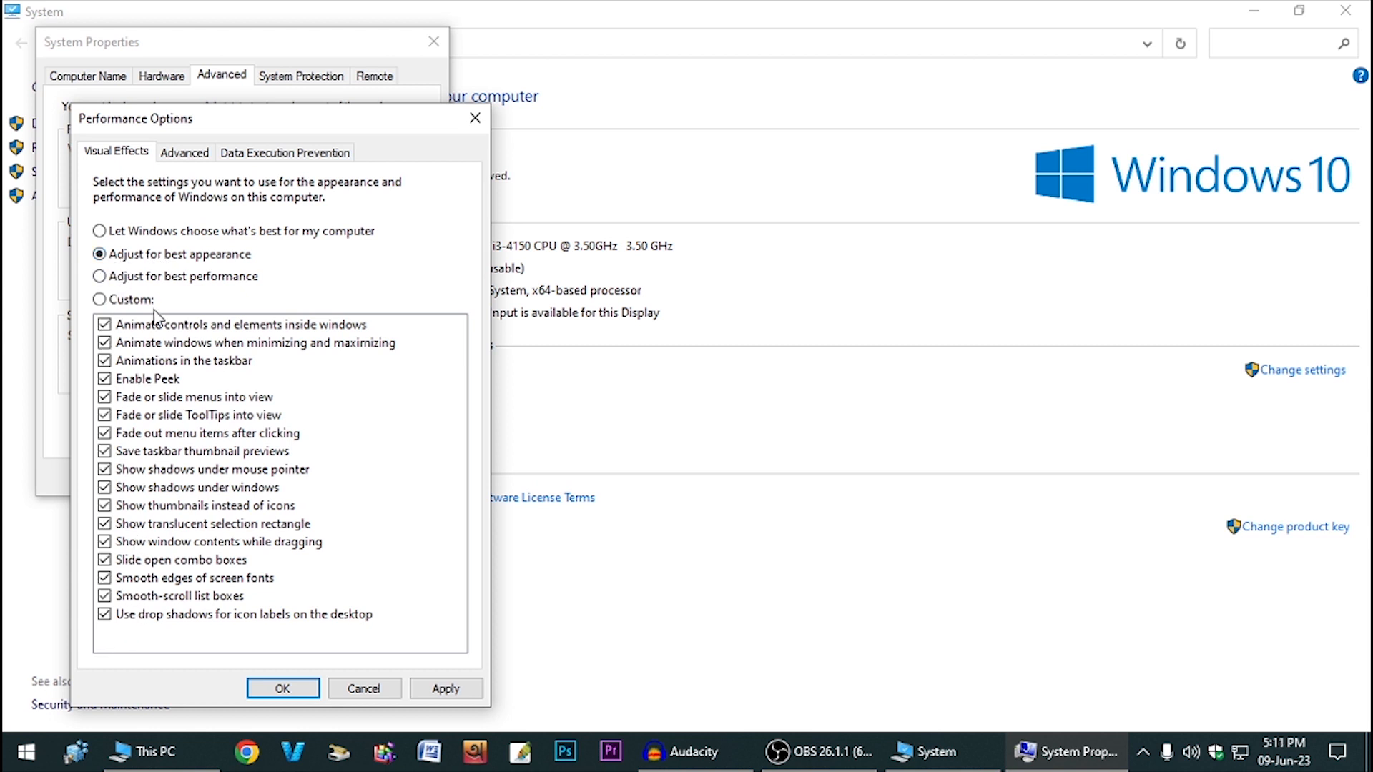
pyautogui.click(105, 276)
pyautogui.click(103, 617)
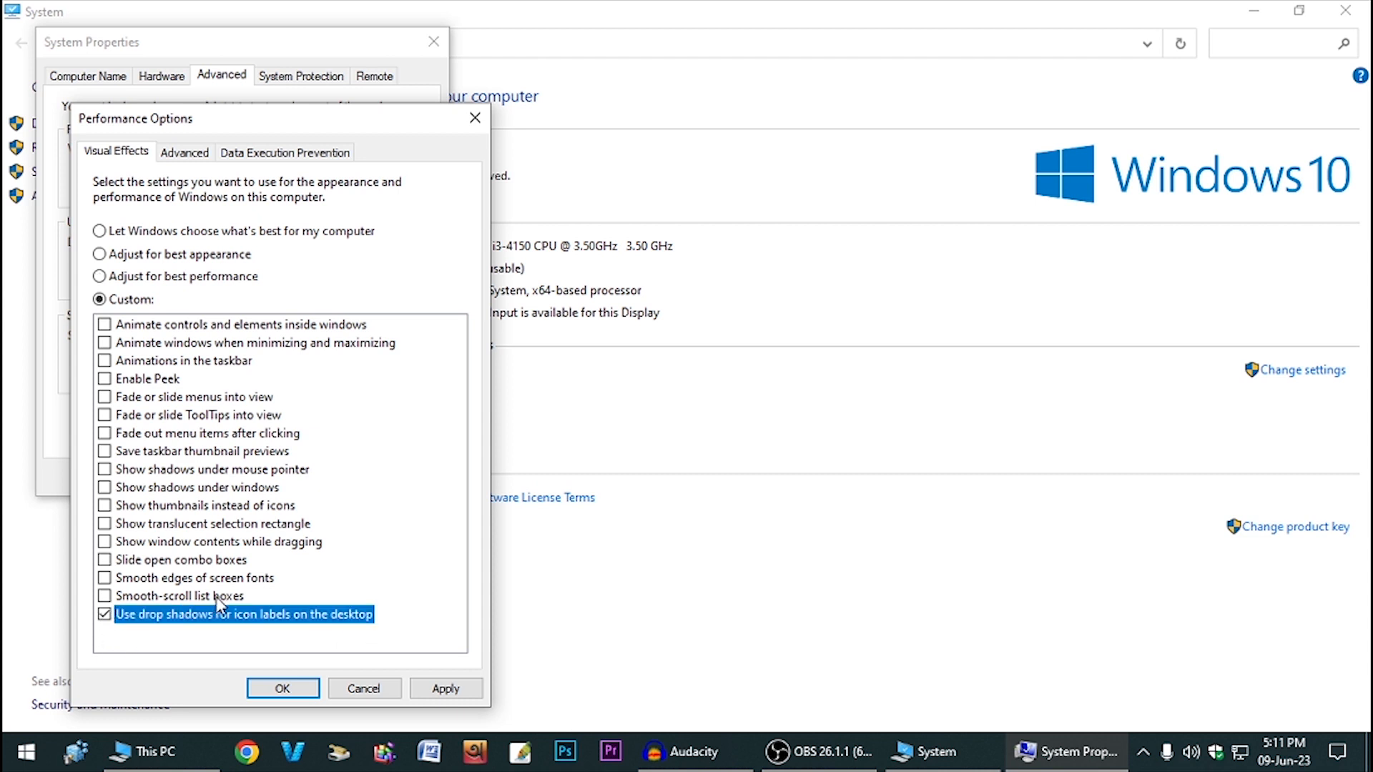
pyautogui.click(105, 596)
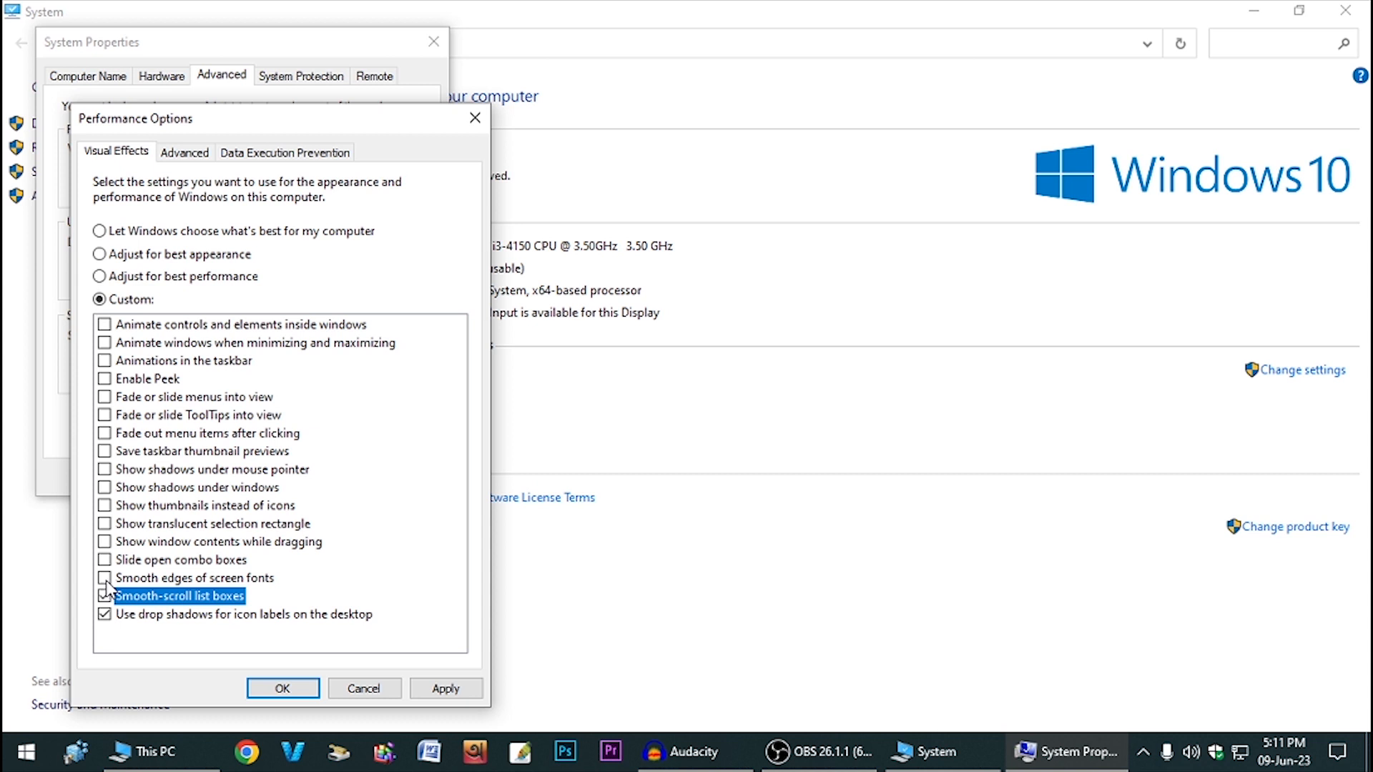
pyautogui.click(104, 579)
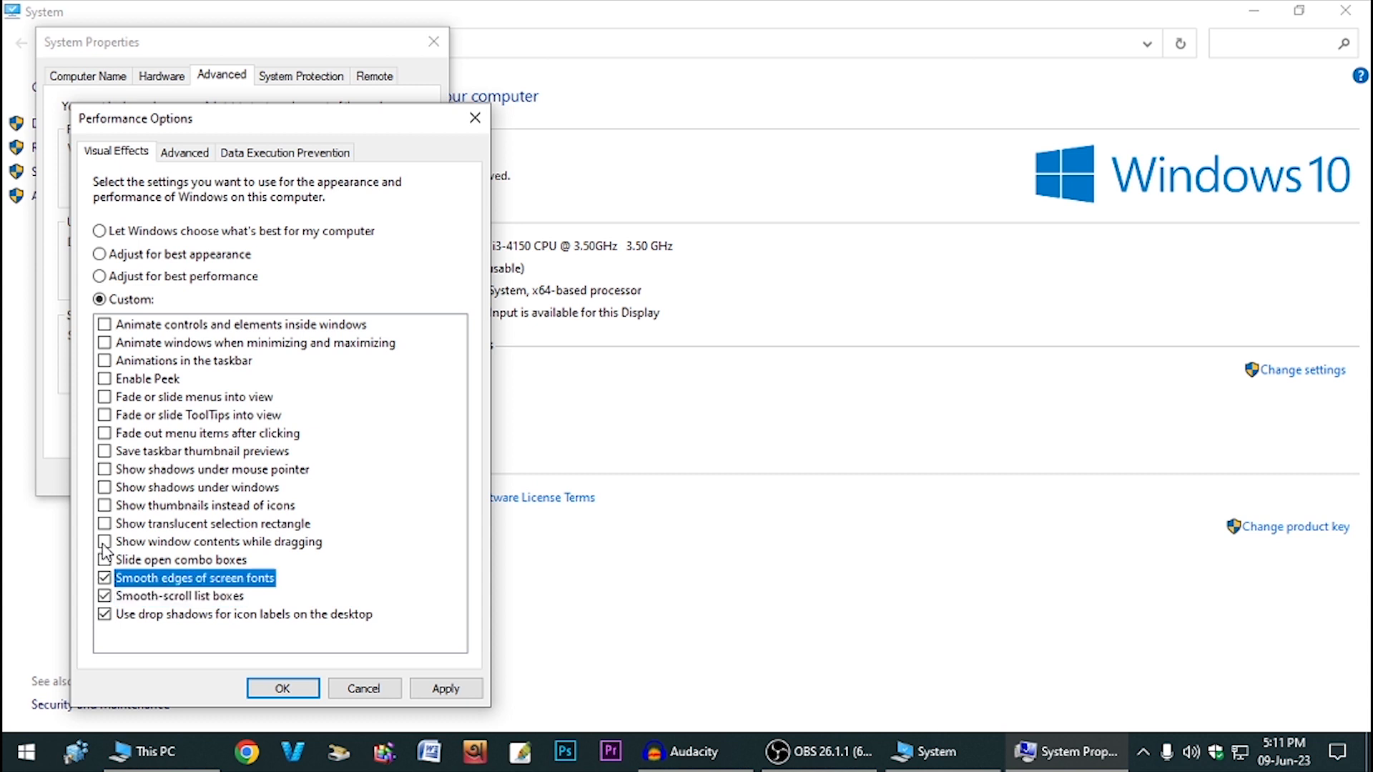
pyautogui.click(105, 543)
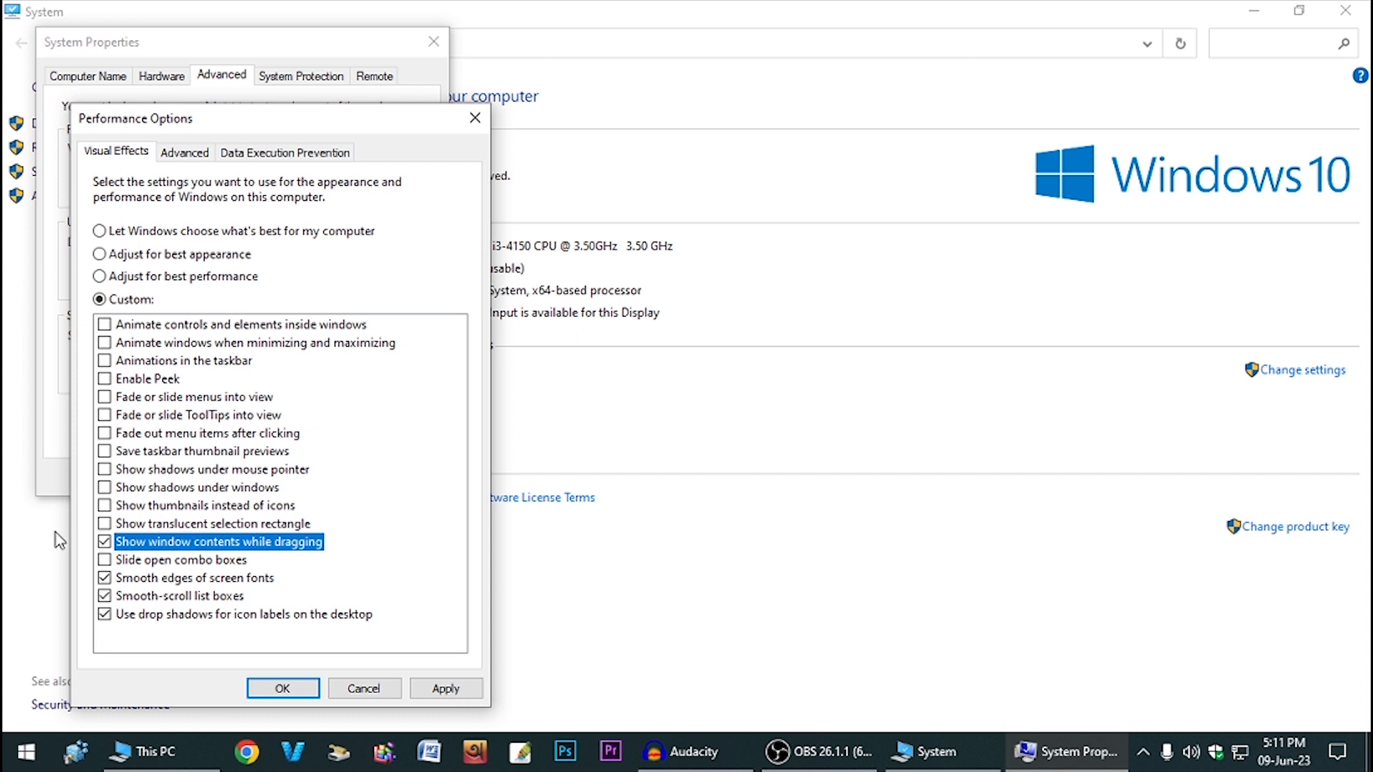
pyautogui.click(105, 524)
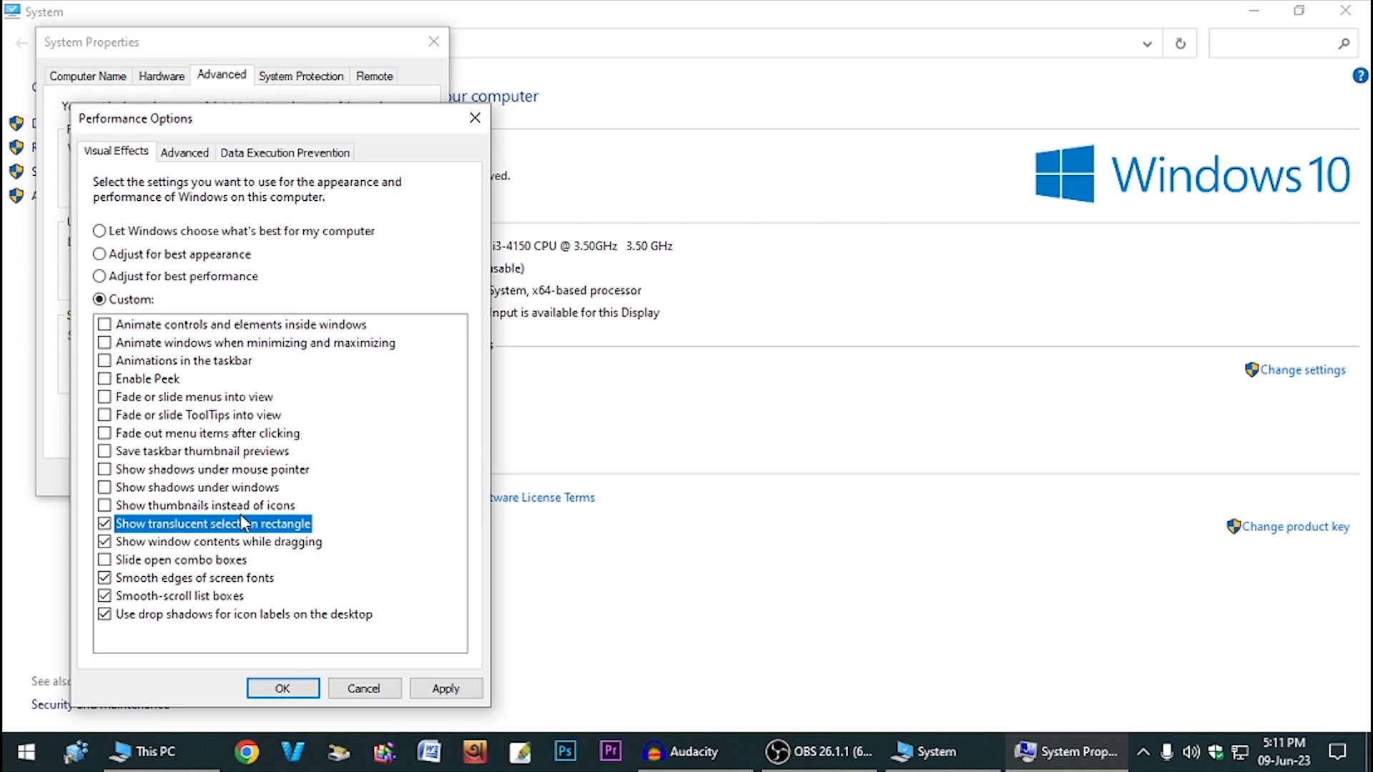
pyautogui.click(106, 506)
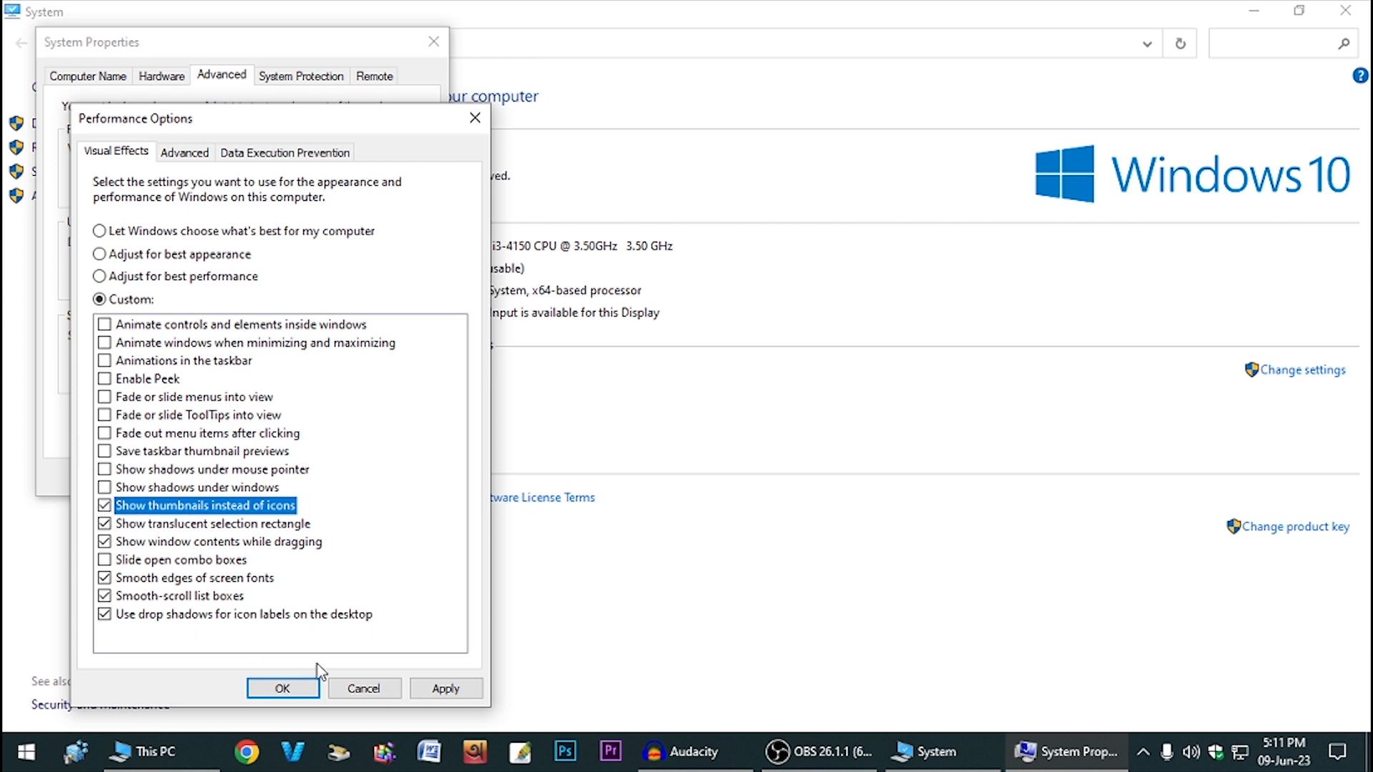
# - Apply the visual effects and close Performance Options, System Properties, System and This PC
pyautogui.click(459, 691)
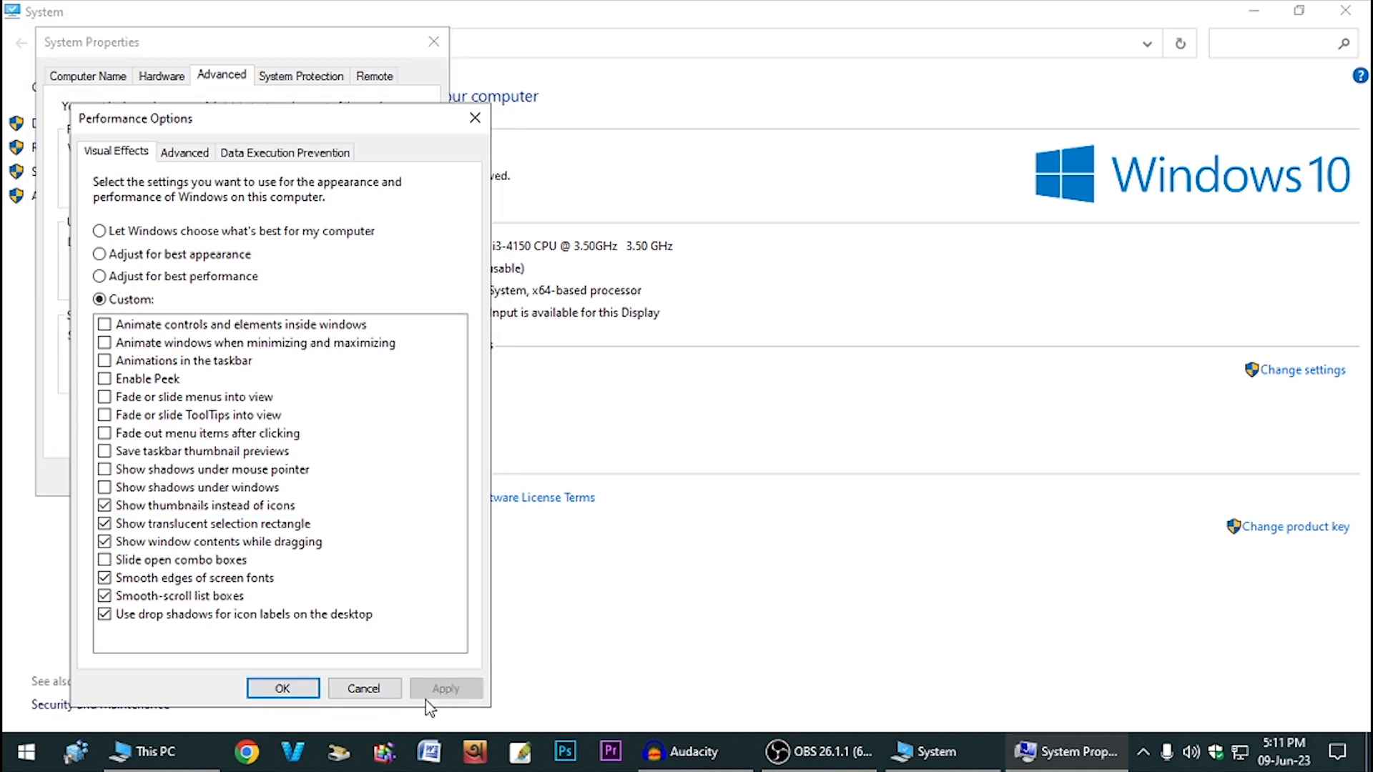
pyautogui.click(309, 691)
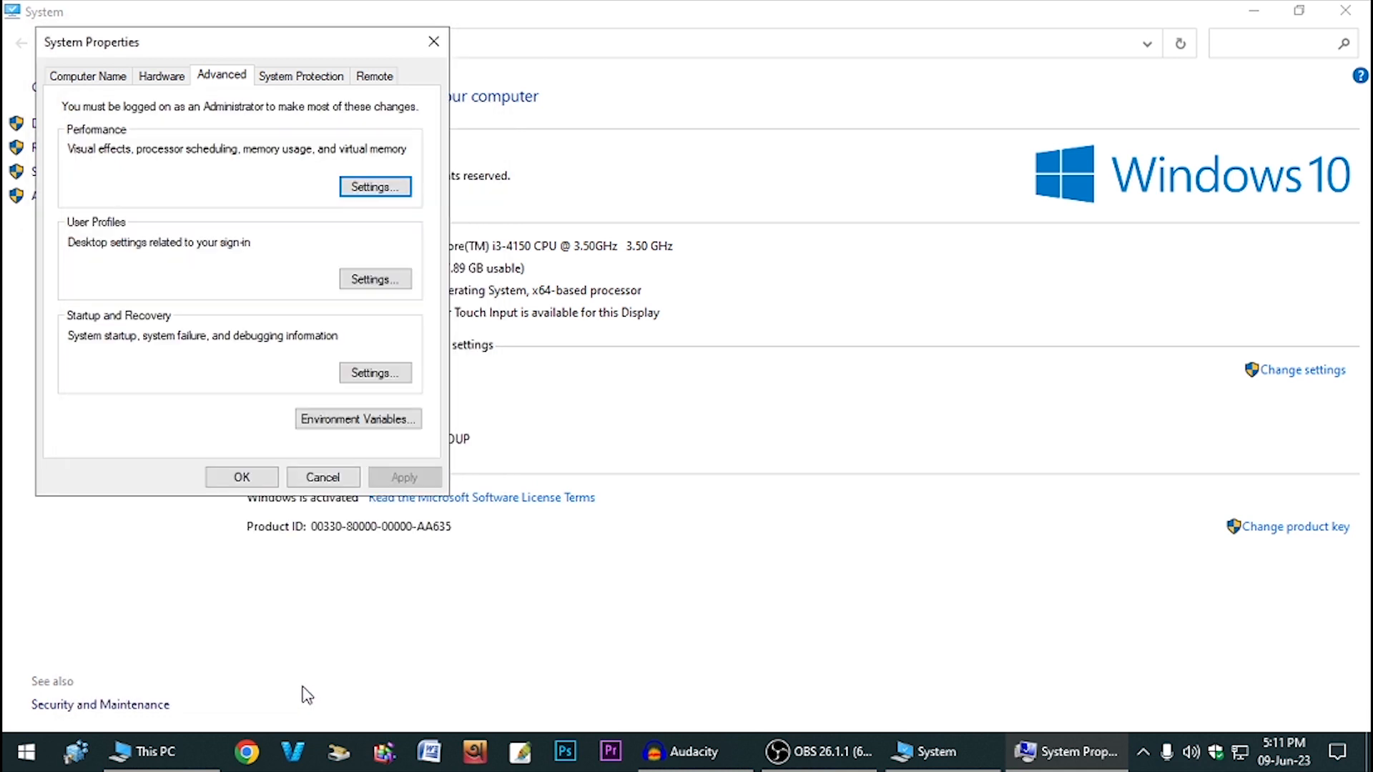
pyautogui.click(242, 477)
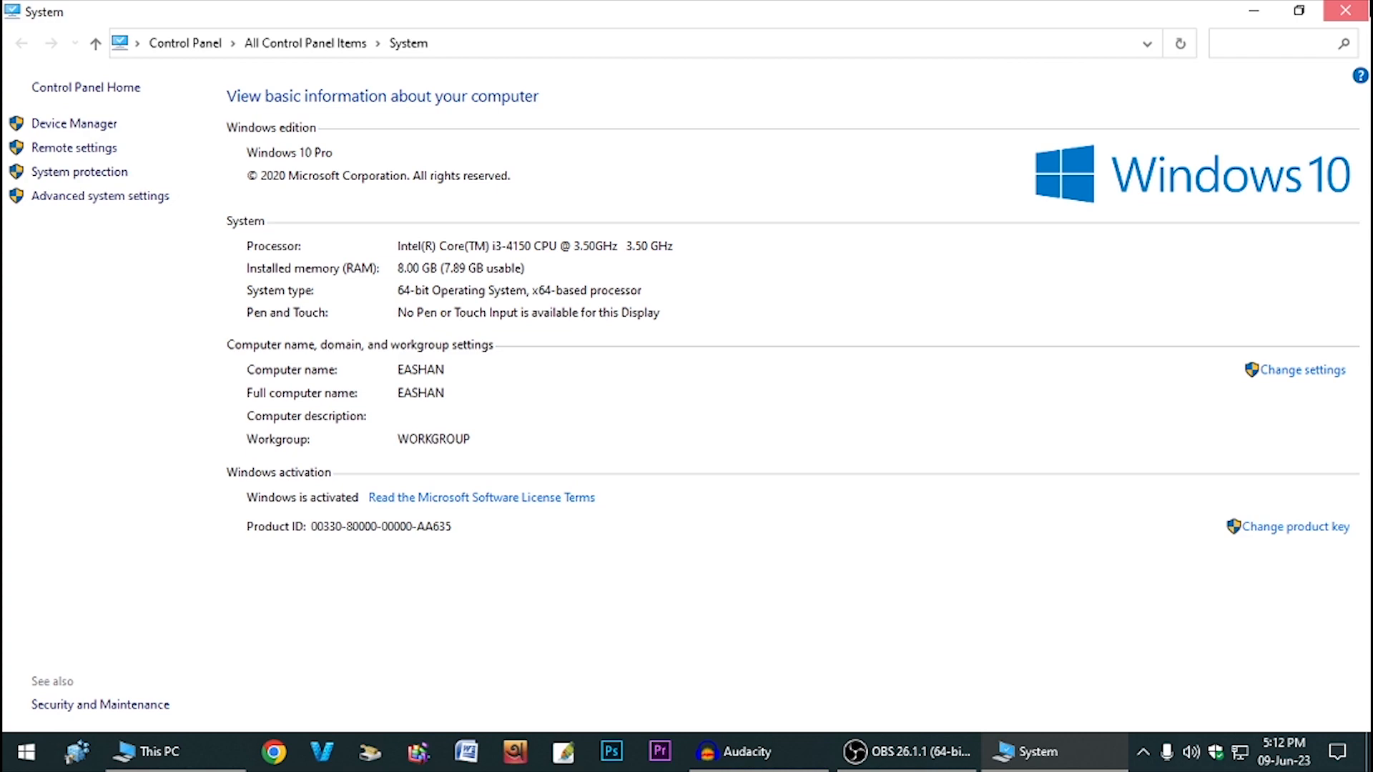
pyautogui.click(1346, 10)
pyautogui.click(1346, 10)
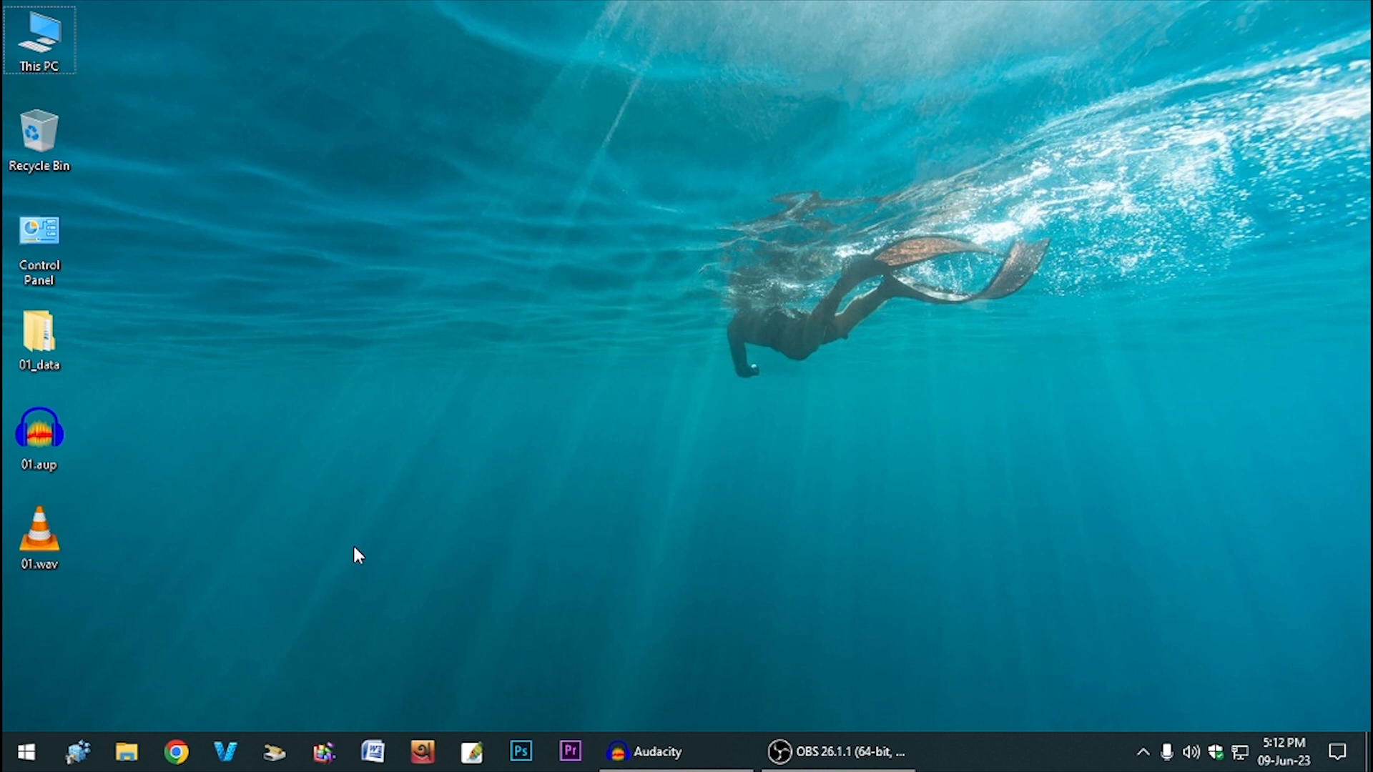
# - Open C:\Windows\Temp through the Run box and select its eight items
pyautogui.press('super+r')
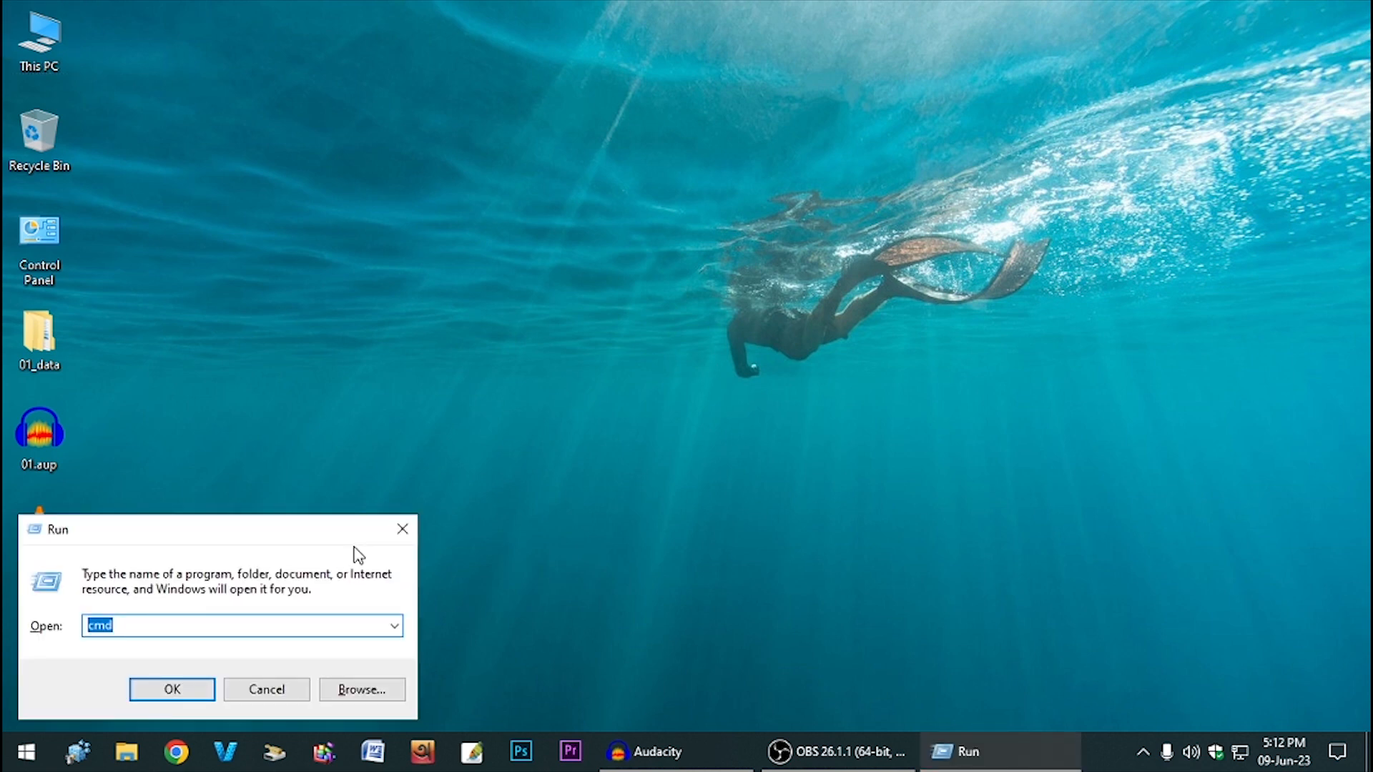
pyautogui.click(402, 529)
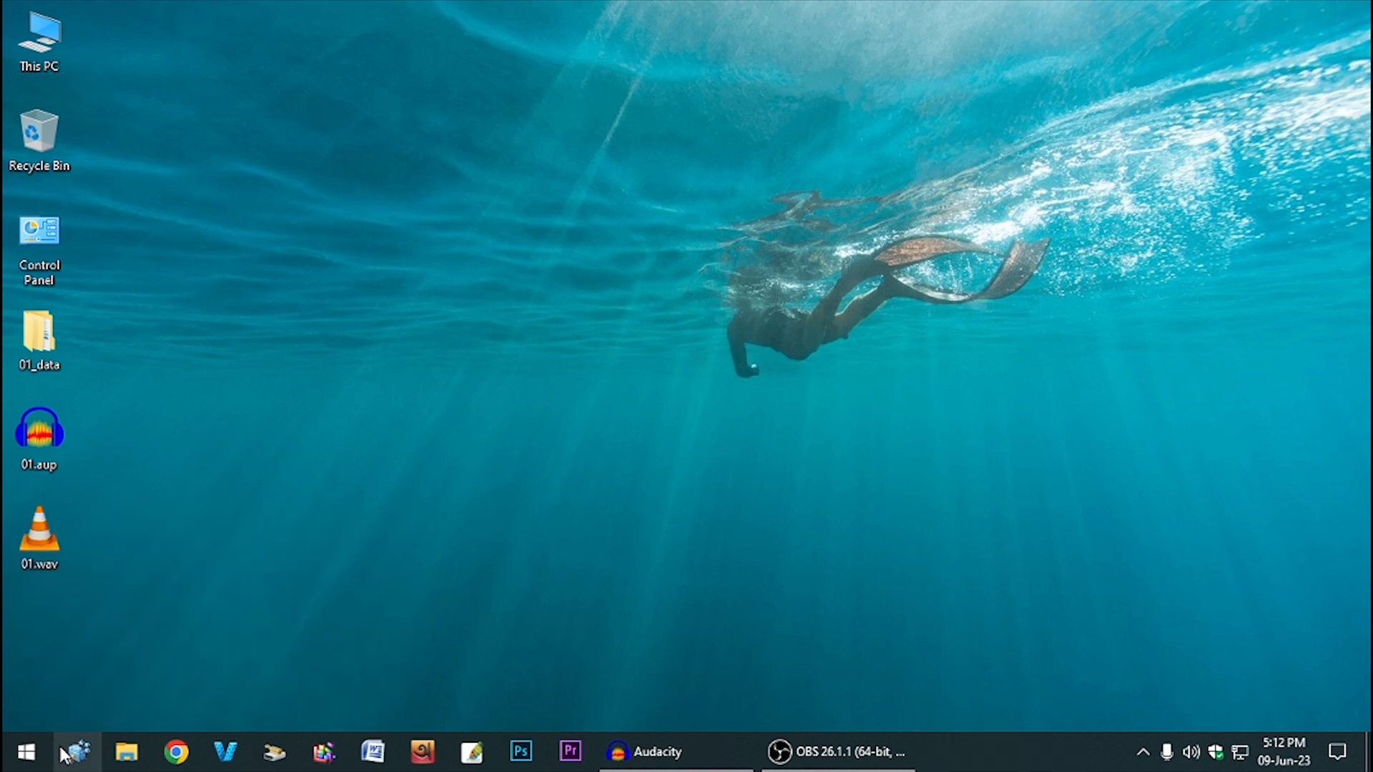
pyautogui.rightClick(7, 765)
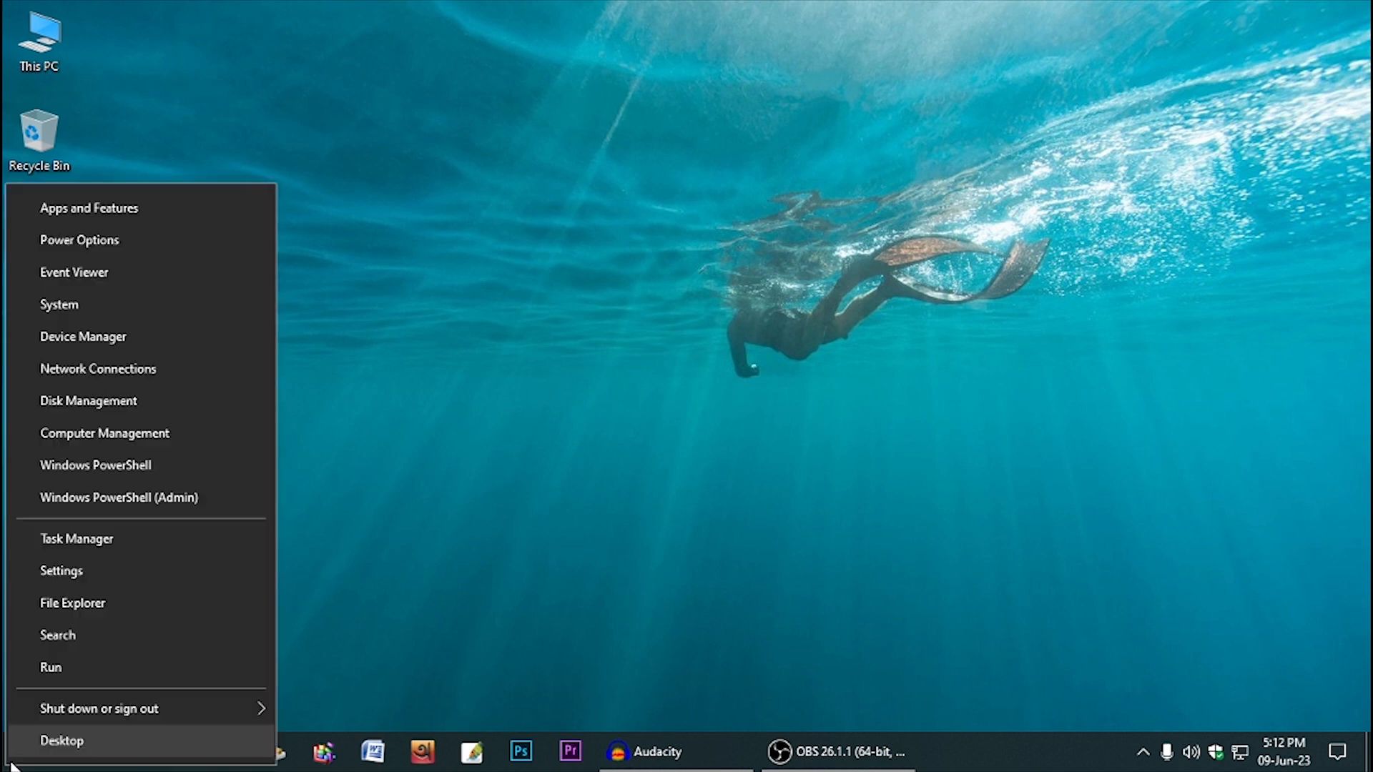
pyautogui.click(85, 667)
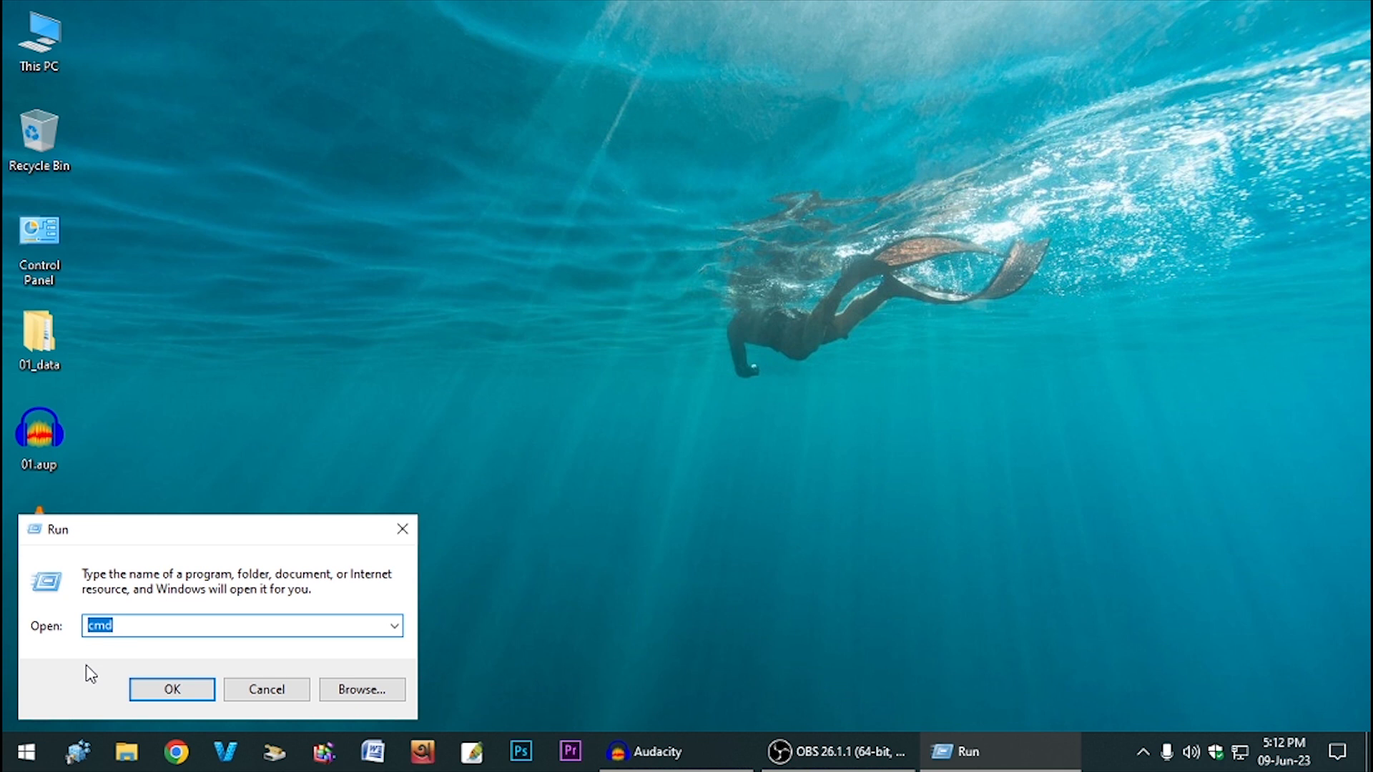
pyautogui.write('Temp')
pyautogui.press('Return')
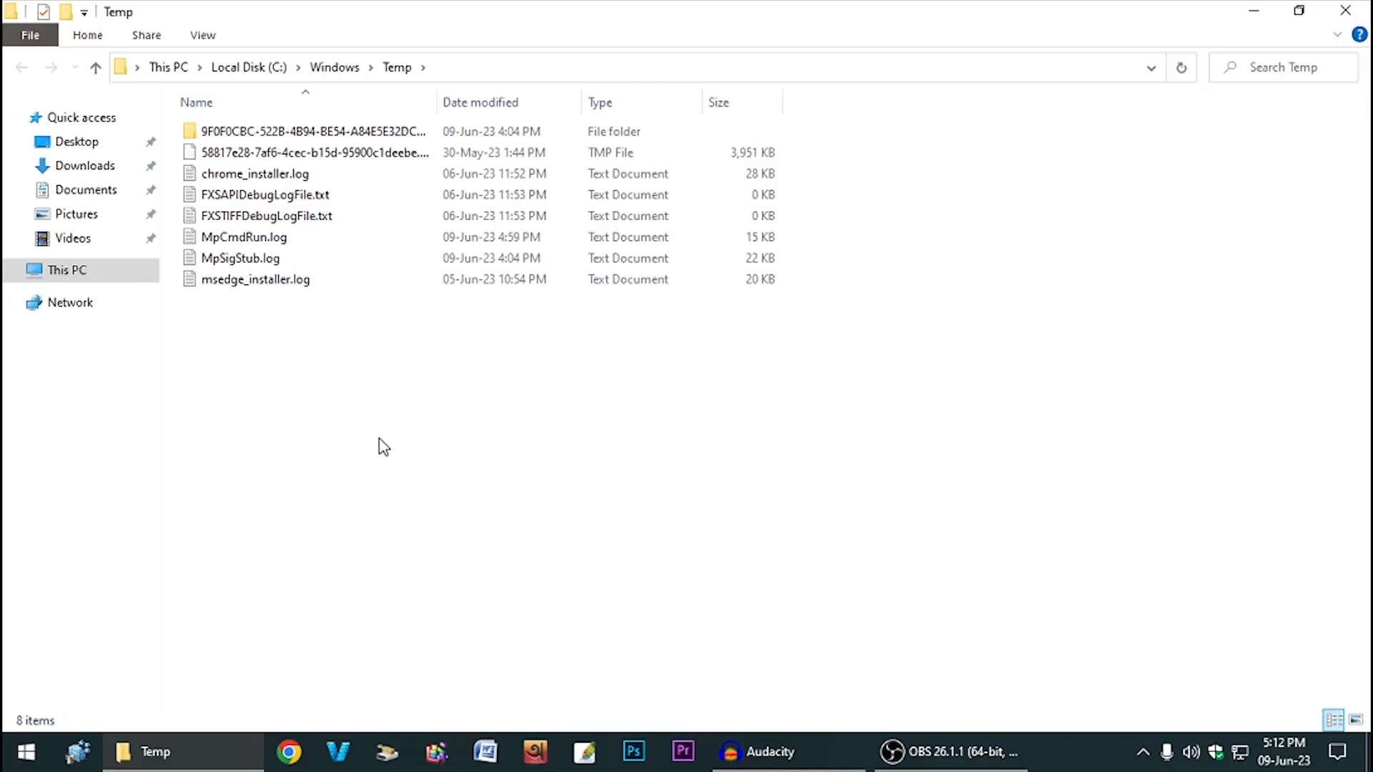
pyautogui.moveTo(297, 535); pyautogui.dragTo(392, 141)
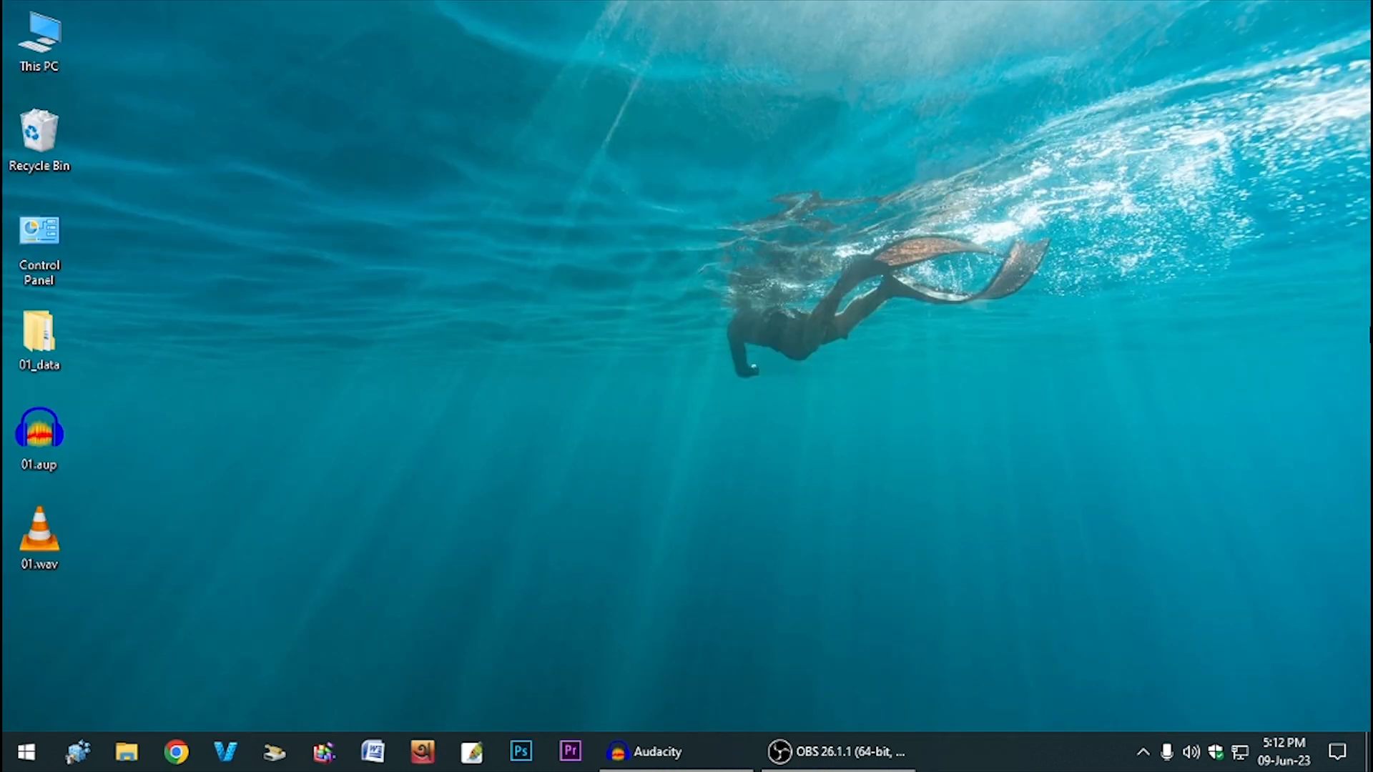
pyautogui.press('super')
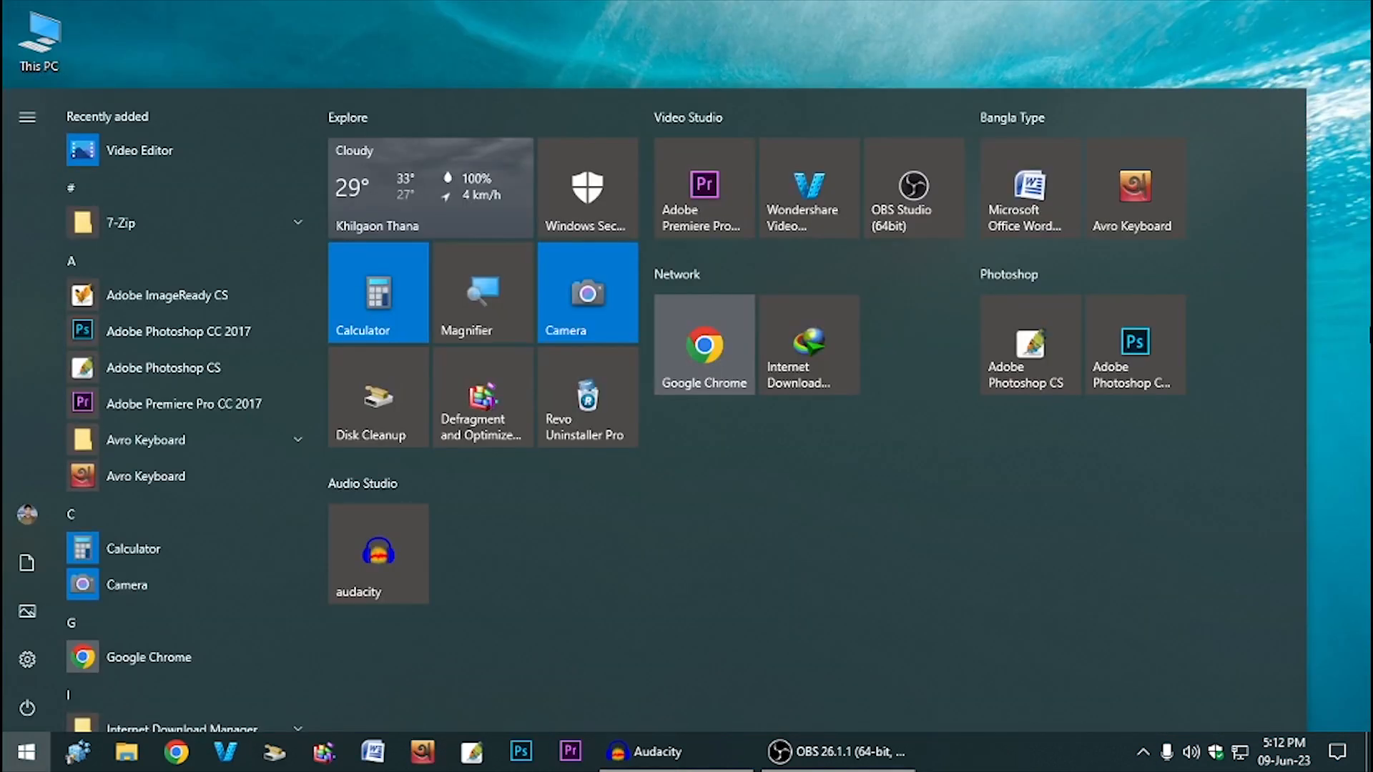
# - Open %temp% via Run, select all 14 items and delete them, then close the folder
pyautogui.press('super+r')
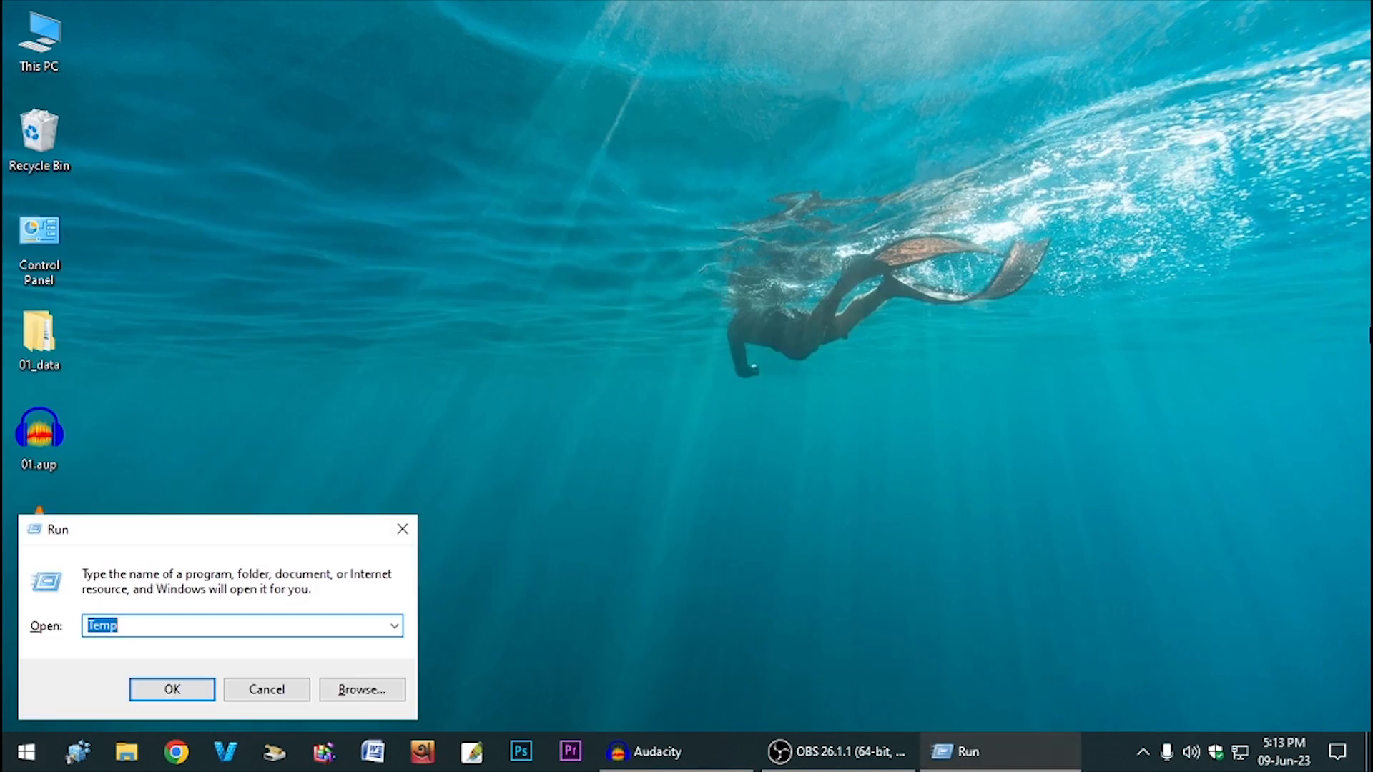
pyautogui.write('%t')
pyautogui.press('Return')
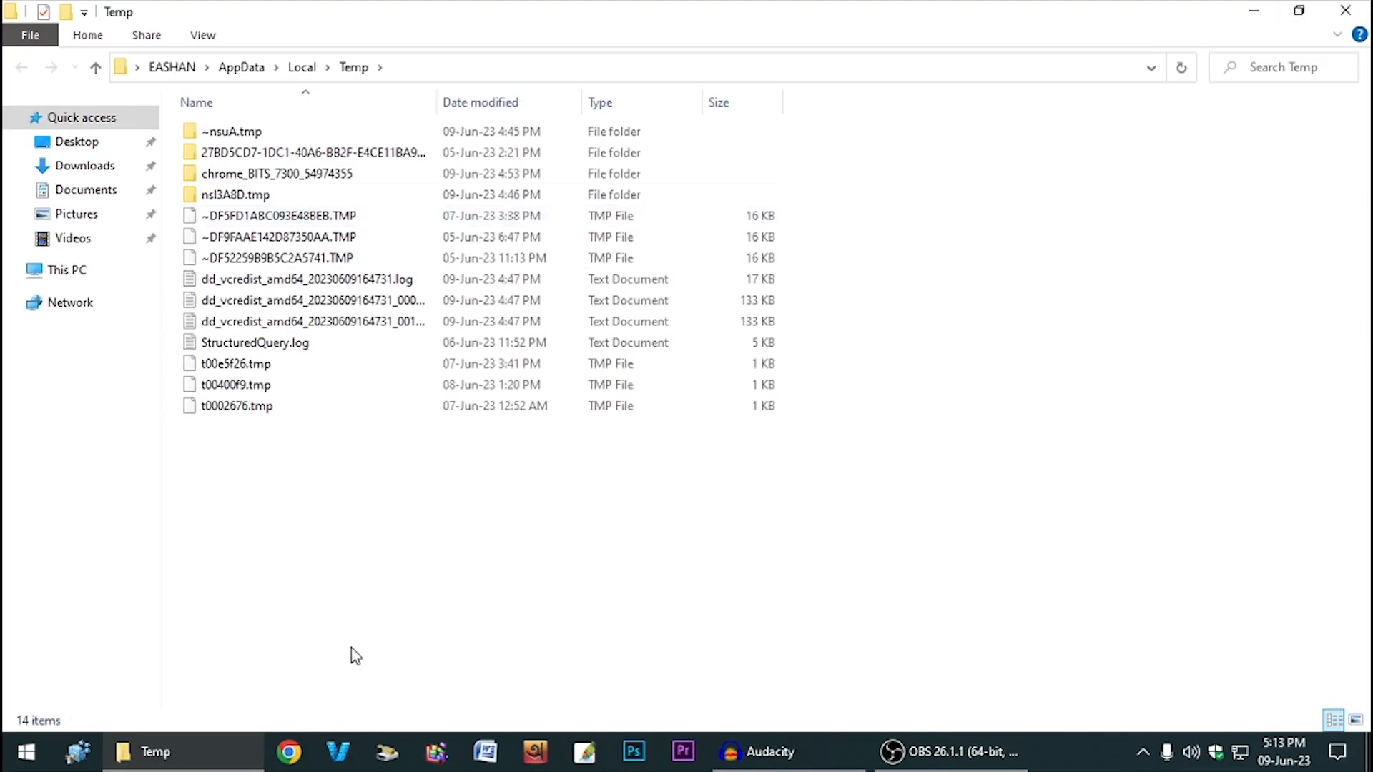
pyautogui.moveTo(335, 681); pyautogui.dragTo(370, 101)
pyautogui.rightClick(368, 243)
pyautogui.click(440, 598)
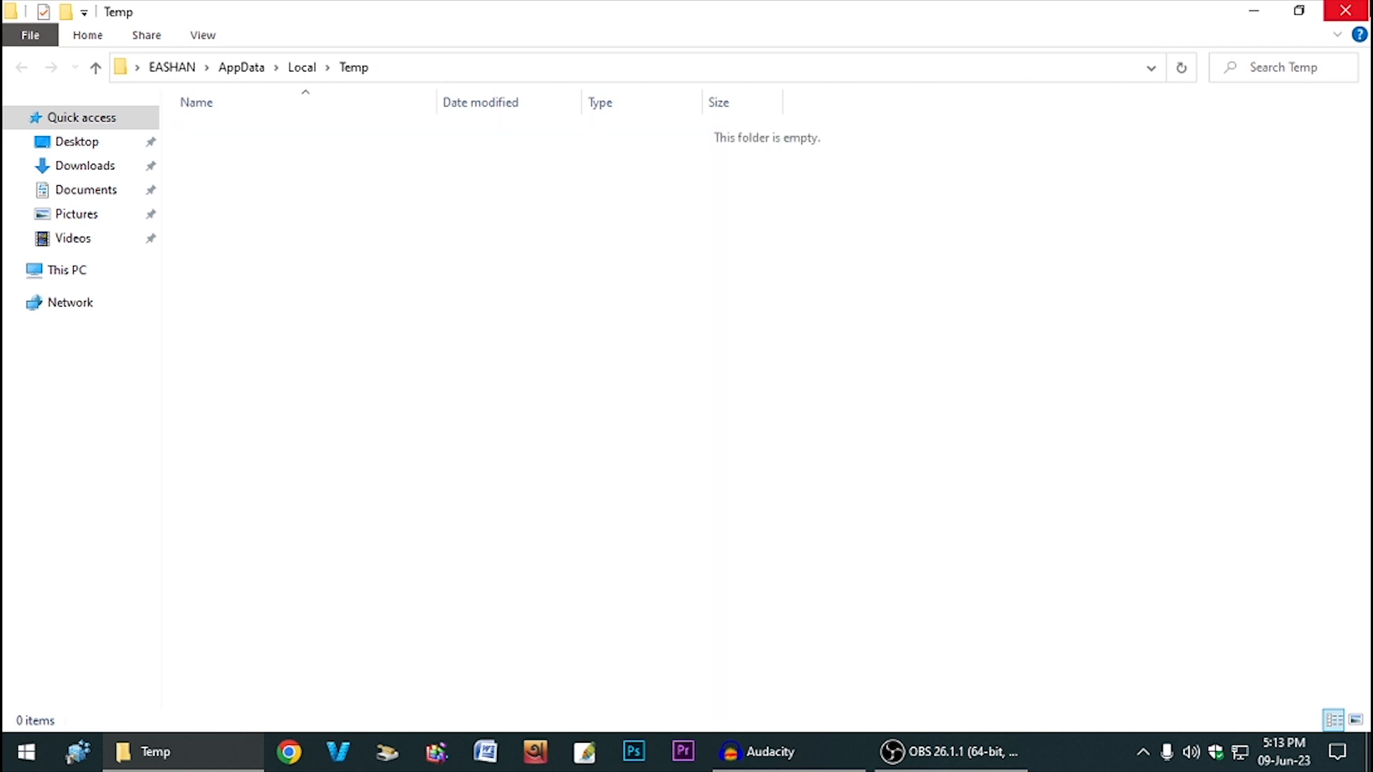
pyautogui.click(1345, 10)
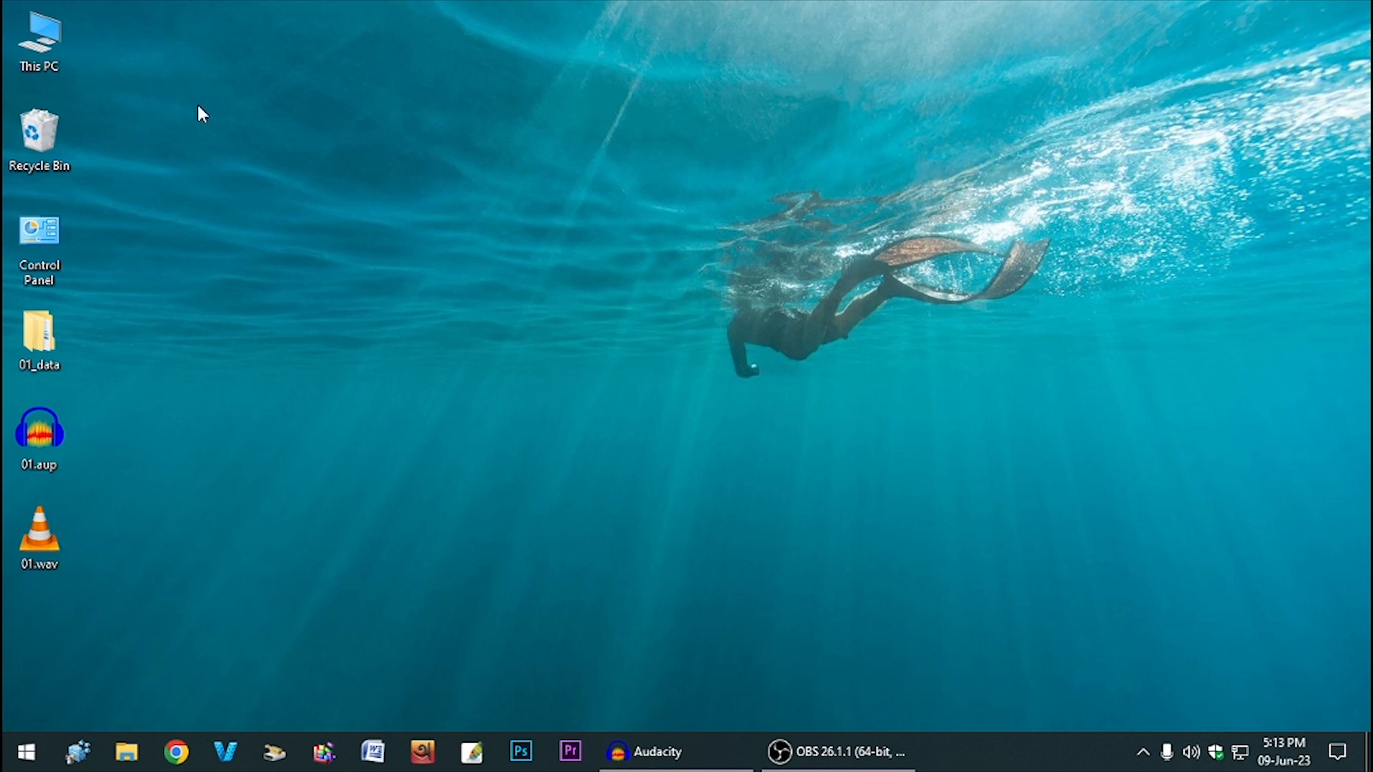
pyautogui.doubleClick(38, 39)
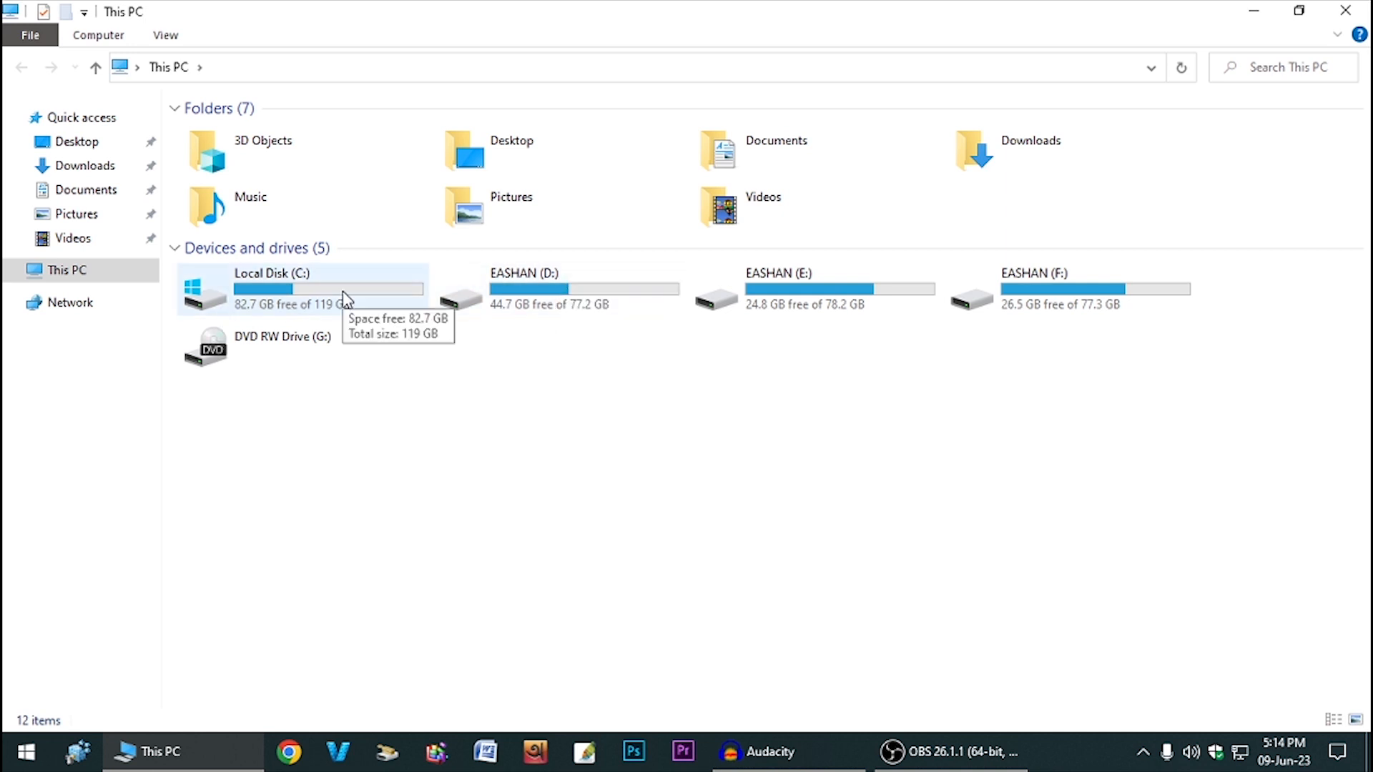
# - Open C:\Windows\Prefetch via Run, grant folder access, and select all 179 files
pyautogui.click(1345, 10)
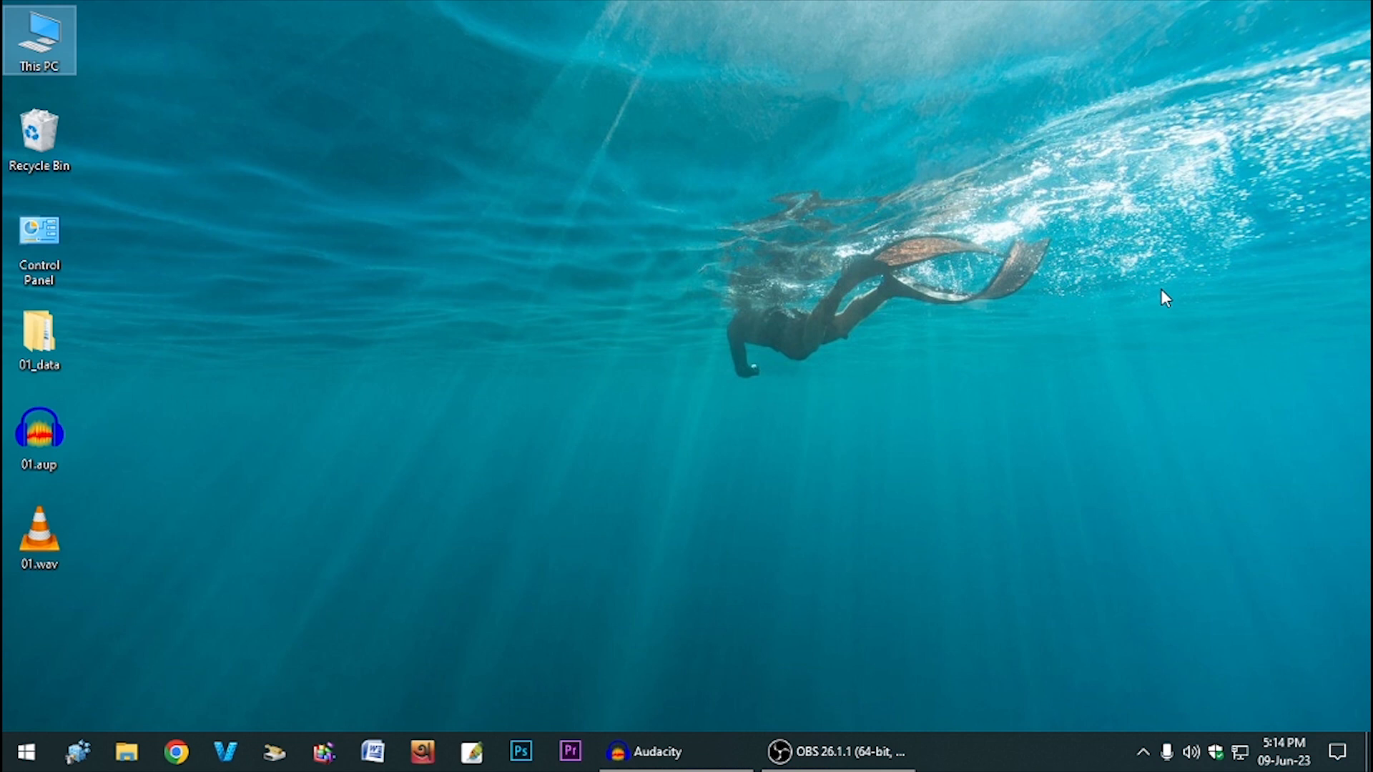
pyautogui.press('super+r')
pyautogui.write('prefetch')
pyautogui.press('Return')
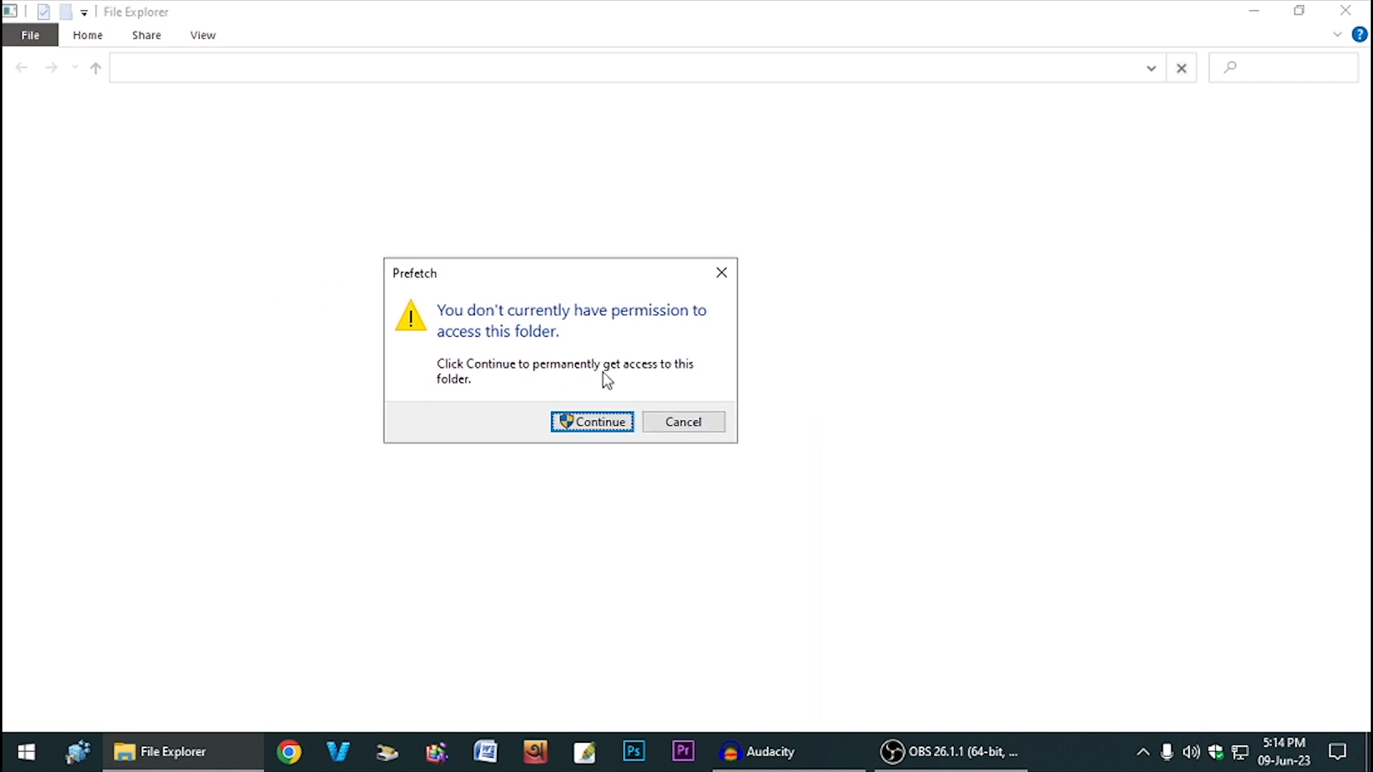
pyautogui.click(572, 424)
pyautogui.hotkey('ctrl', 'a')
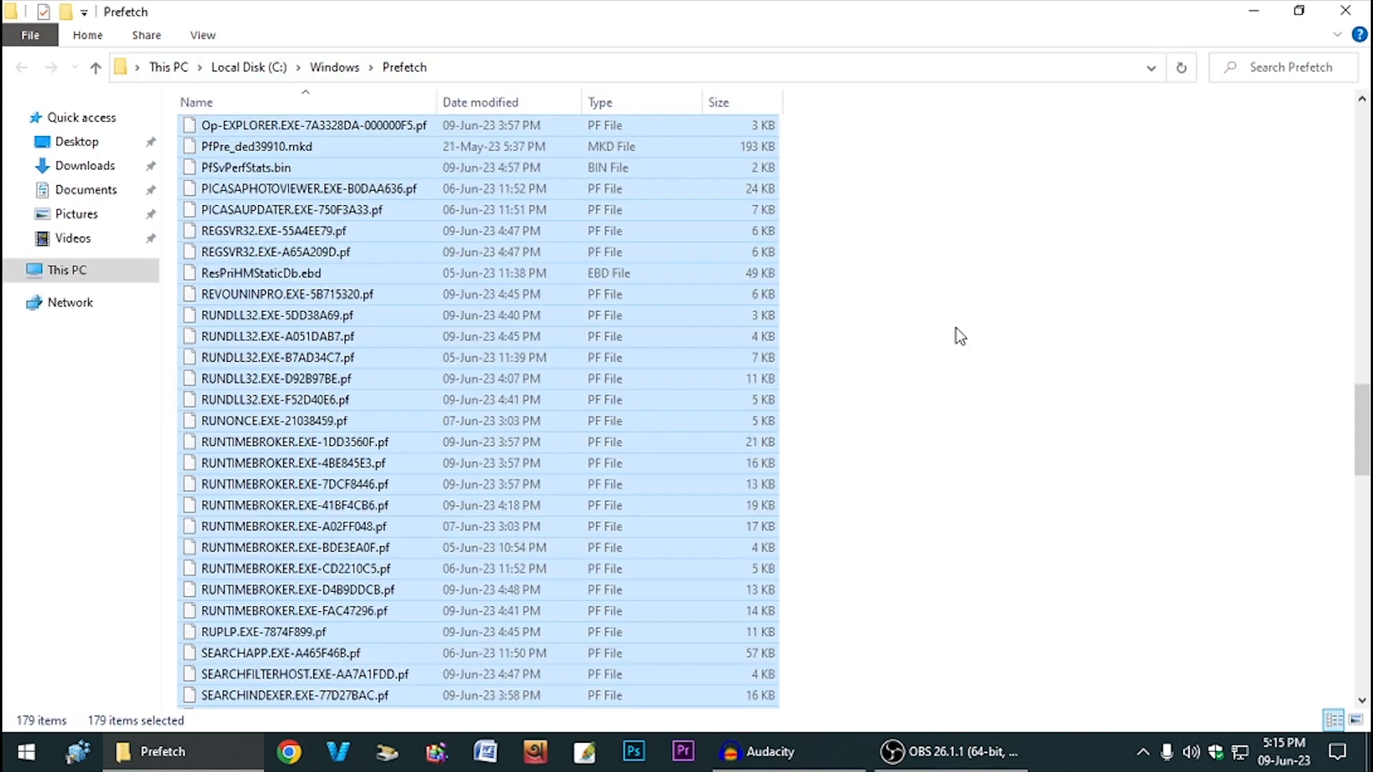
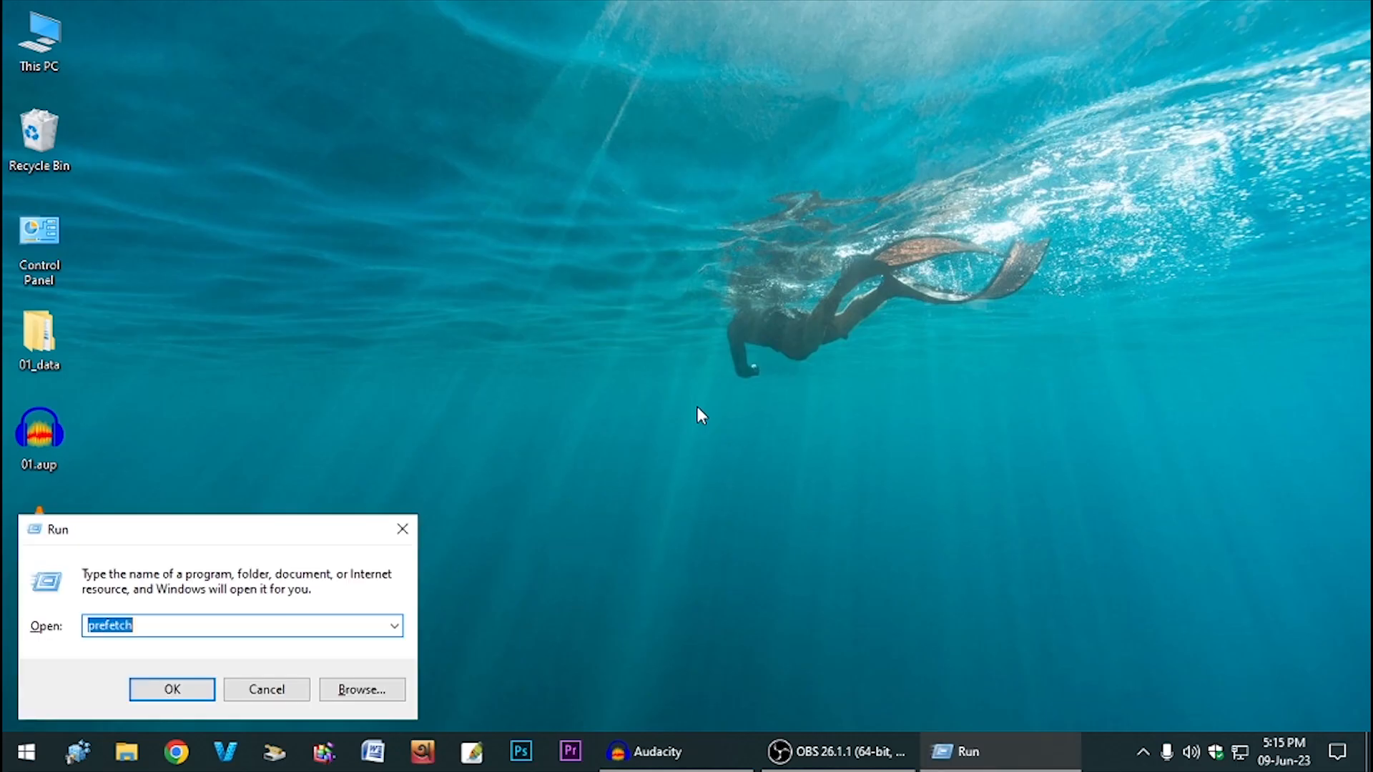
# - Open the Recent folder via Run, delete all its 93 shortcuts, and close the window
pyautogui.write('recen')
pyautogui.press('Return')
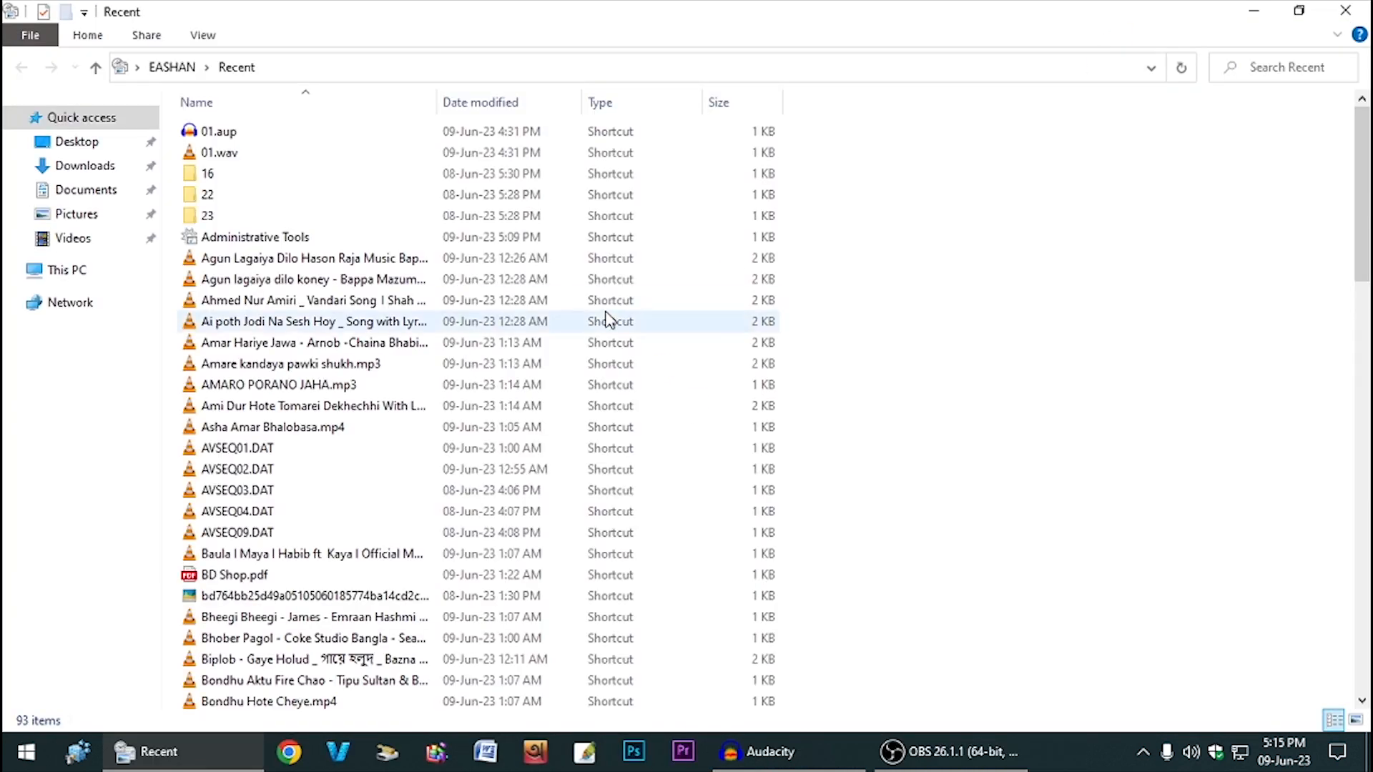
pyautogui.scroll(-9, 432, 410)
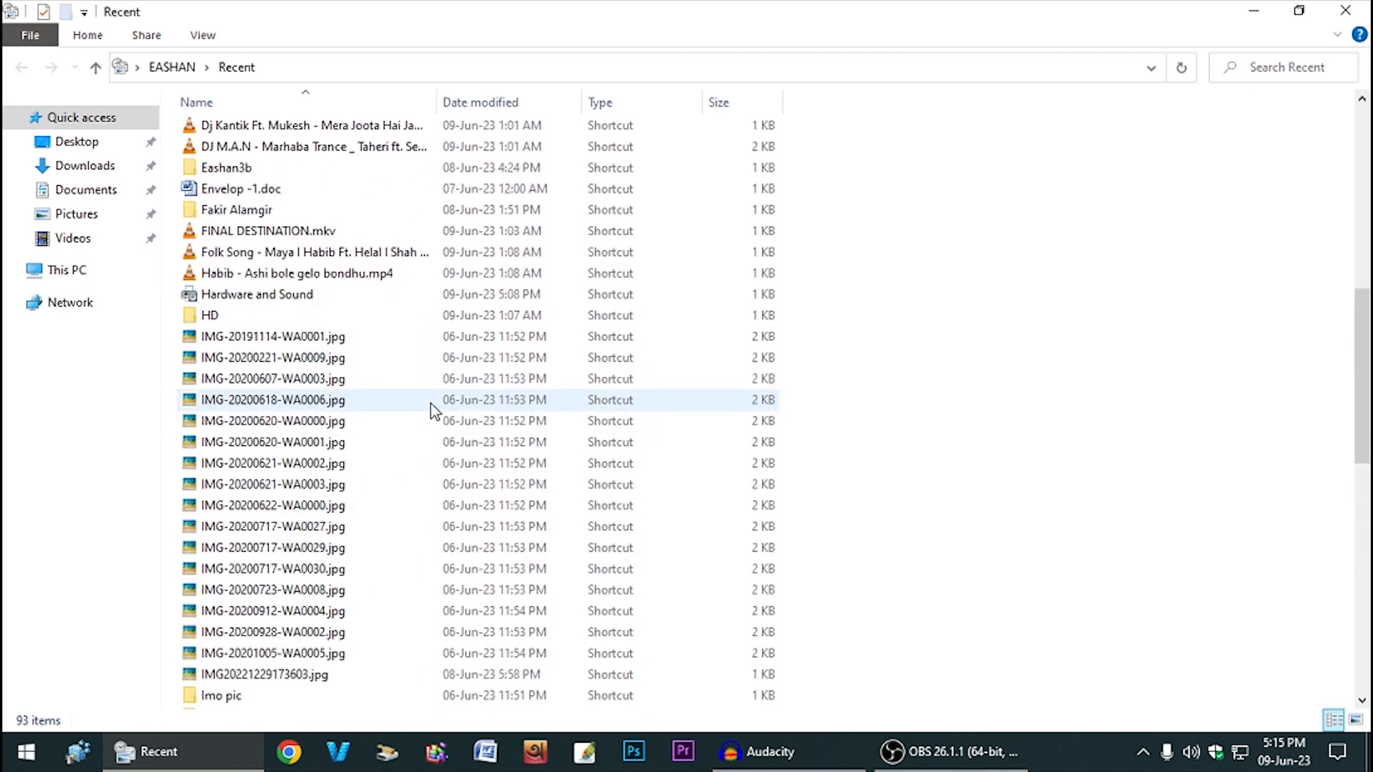
pyautogui.scroll(9, 434, 402)
pyautogui.scroll(-11, 466, 389)
pyautogui.scroll(-5, 403, 410)
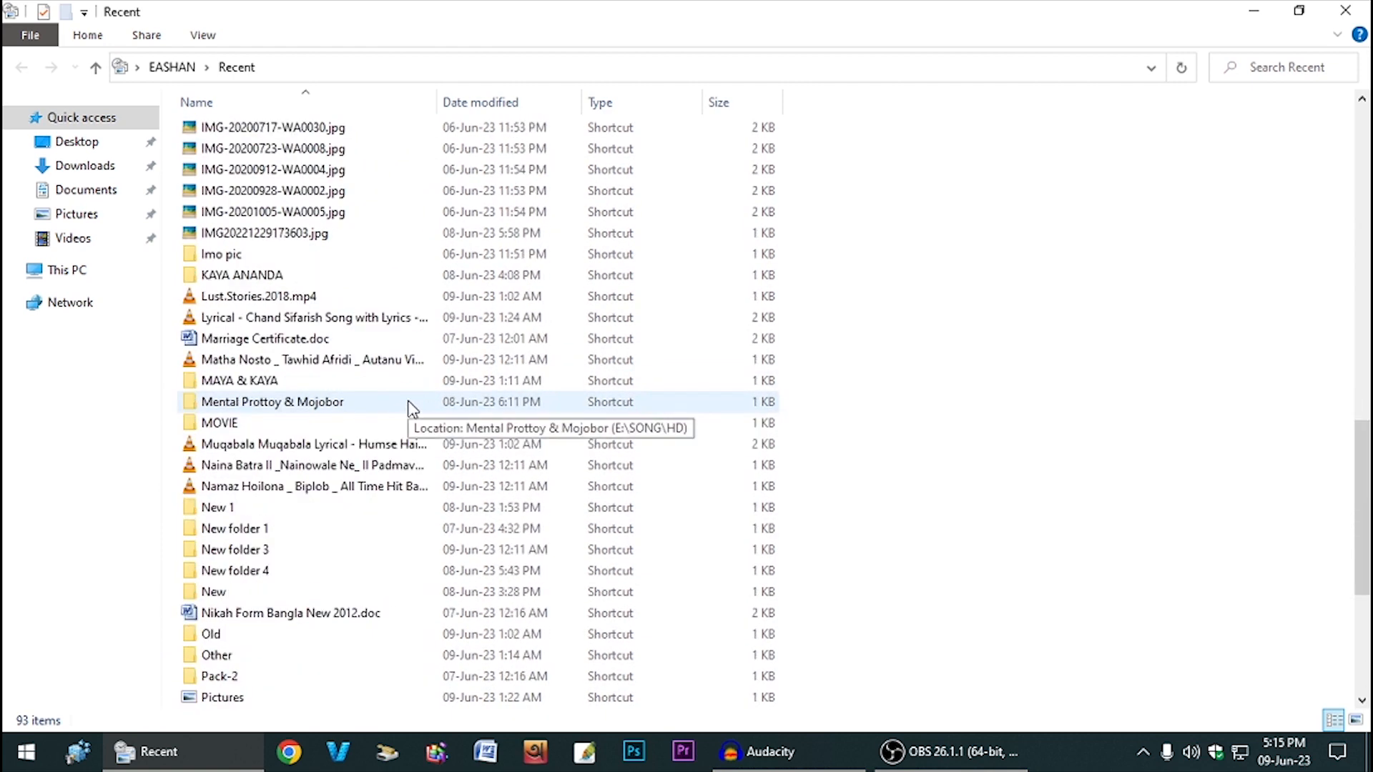
pyautogui.scroll(10, 414, 408)
pyautogui.hotkey('ctrl', 'a')
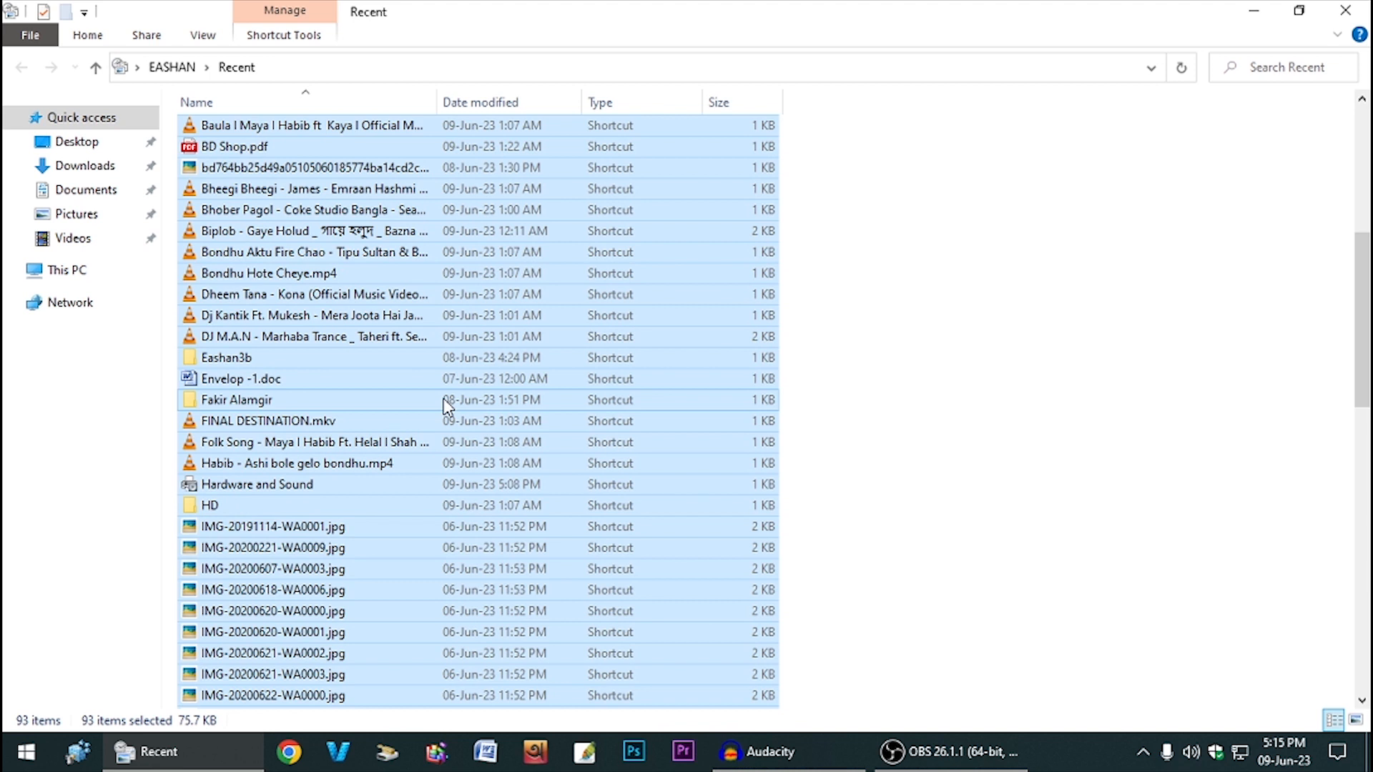
pyautogui.press('Delete')
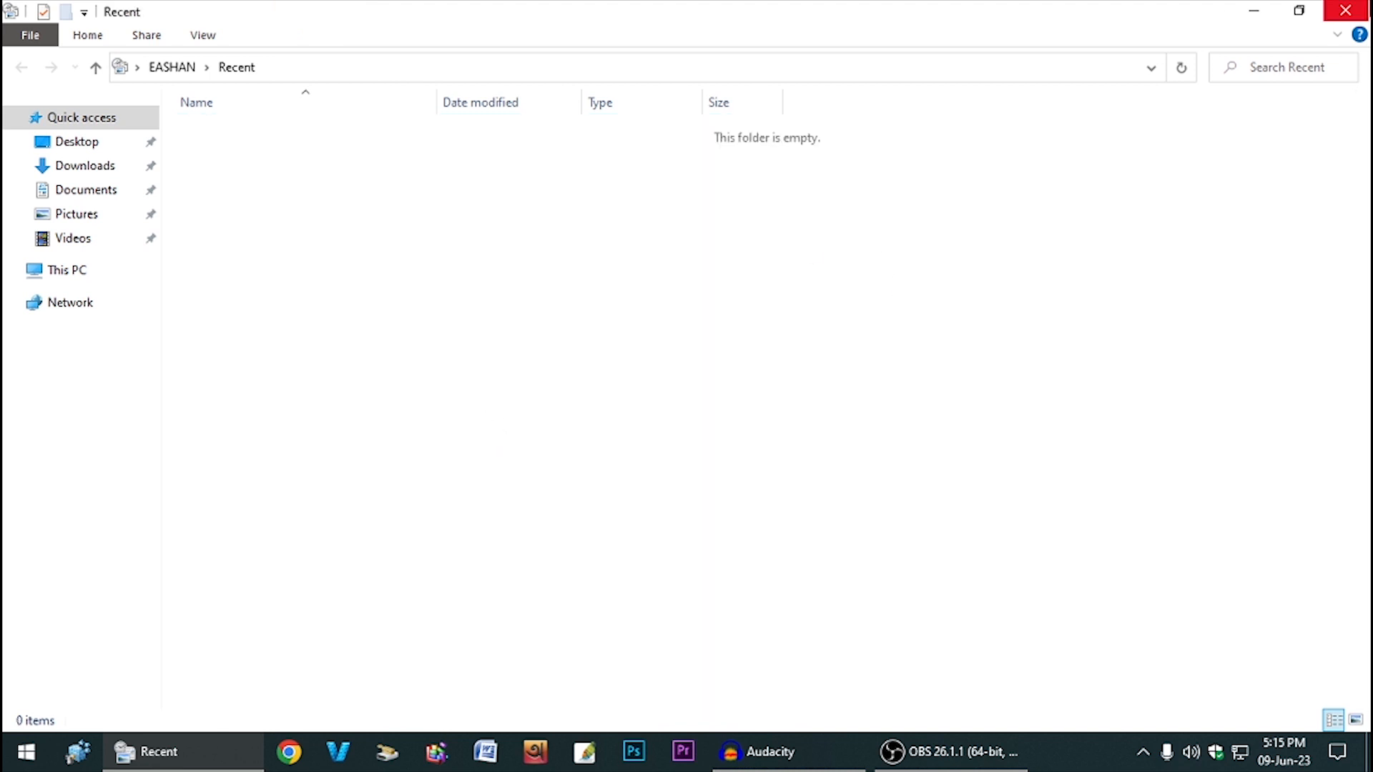
pyautogui.click(1345, 10)
# - Empty the Recycle Bin, granting administrator permission, and refresh the desktop
pyautogui.rightClick(551, 236)
pyautogui.click(641, 298)
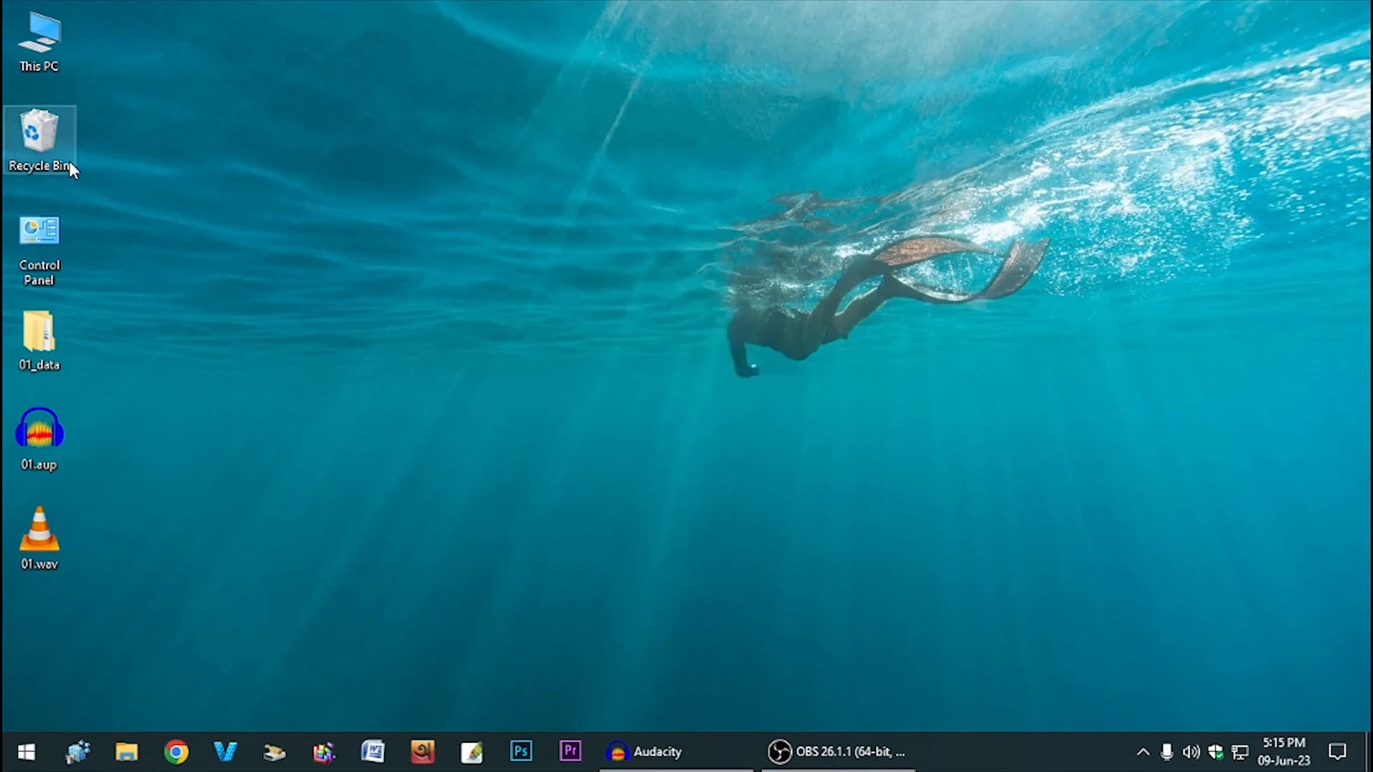
pyautogui.rightClick(50, 145)
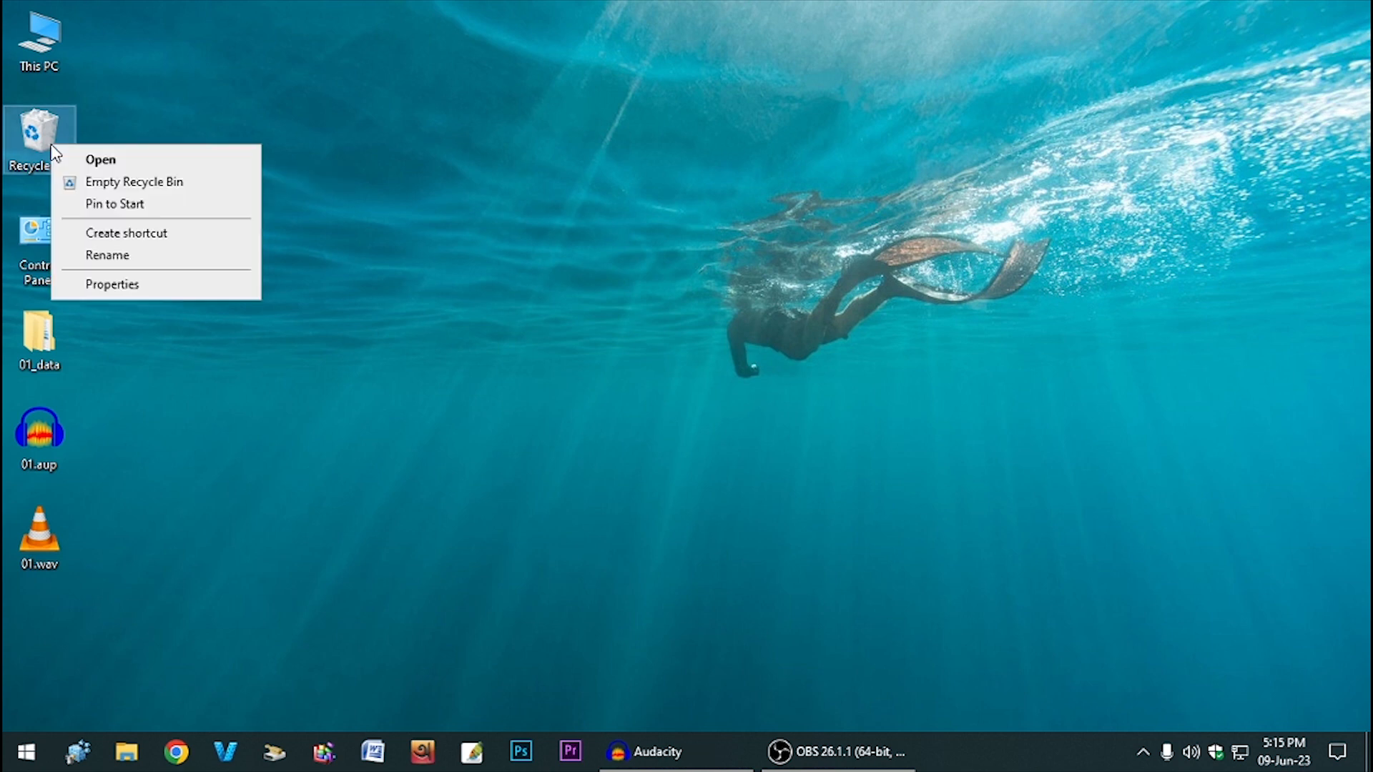
pyautogui.click(131, 185)
pyautogui.click(766, 392)
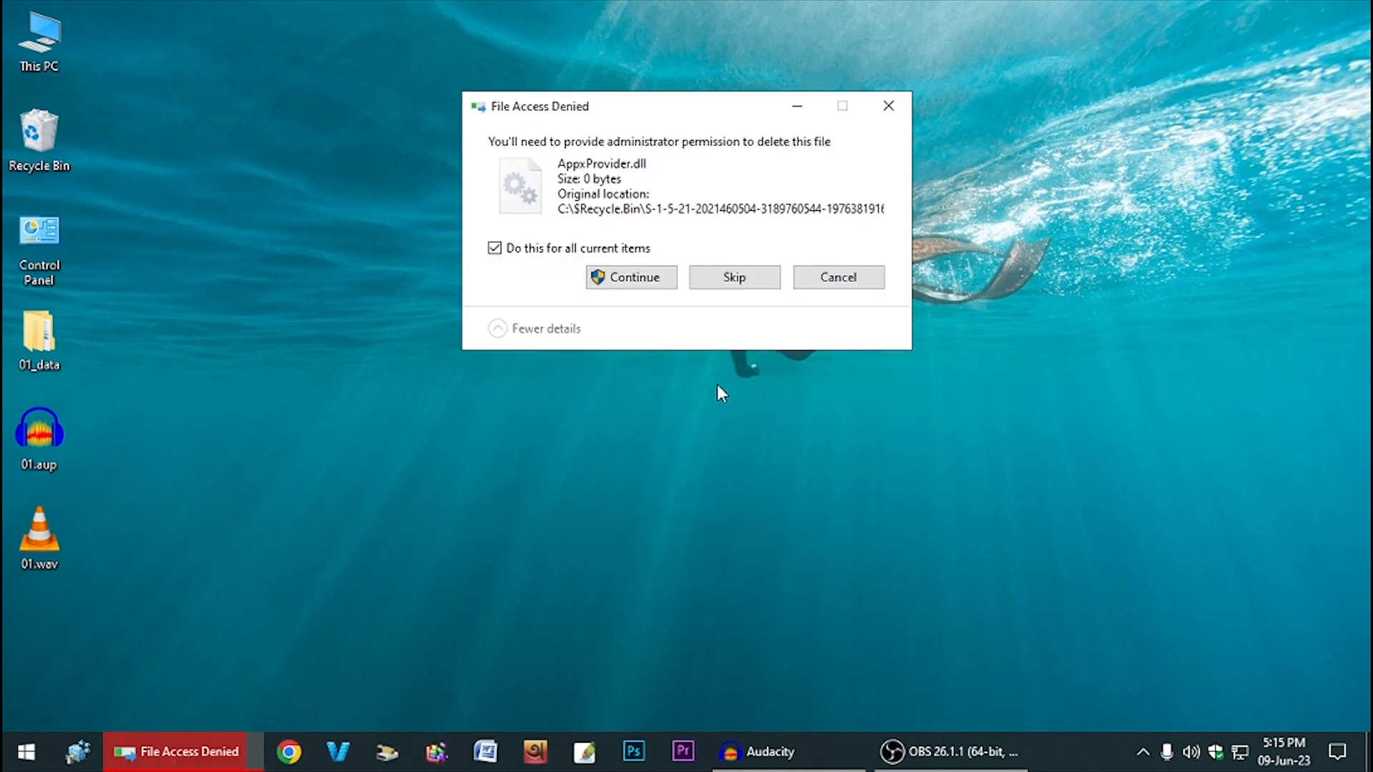
pyautogui.click(628, 282)
pyautogui.rightClick(471, 299)
pyautogui.click(479, 340)
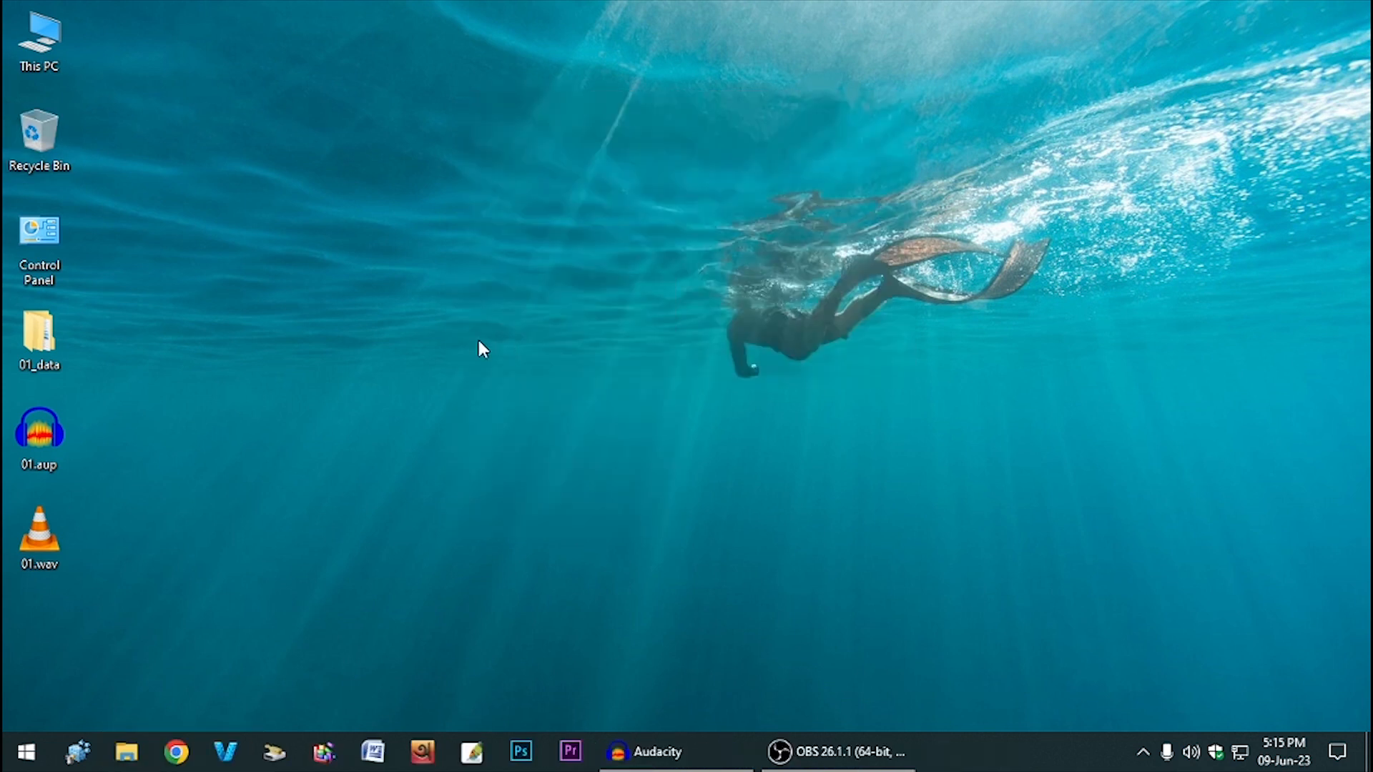
# - Open This PC and show the Properties of Local Disk (C:), 82.6 GB free of 119 GB
pyautogui.doubleClick(50, 60)
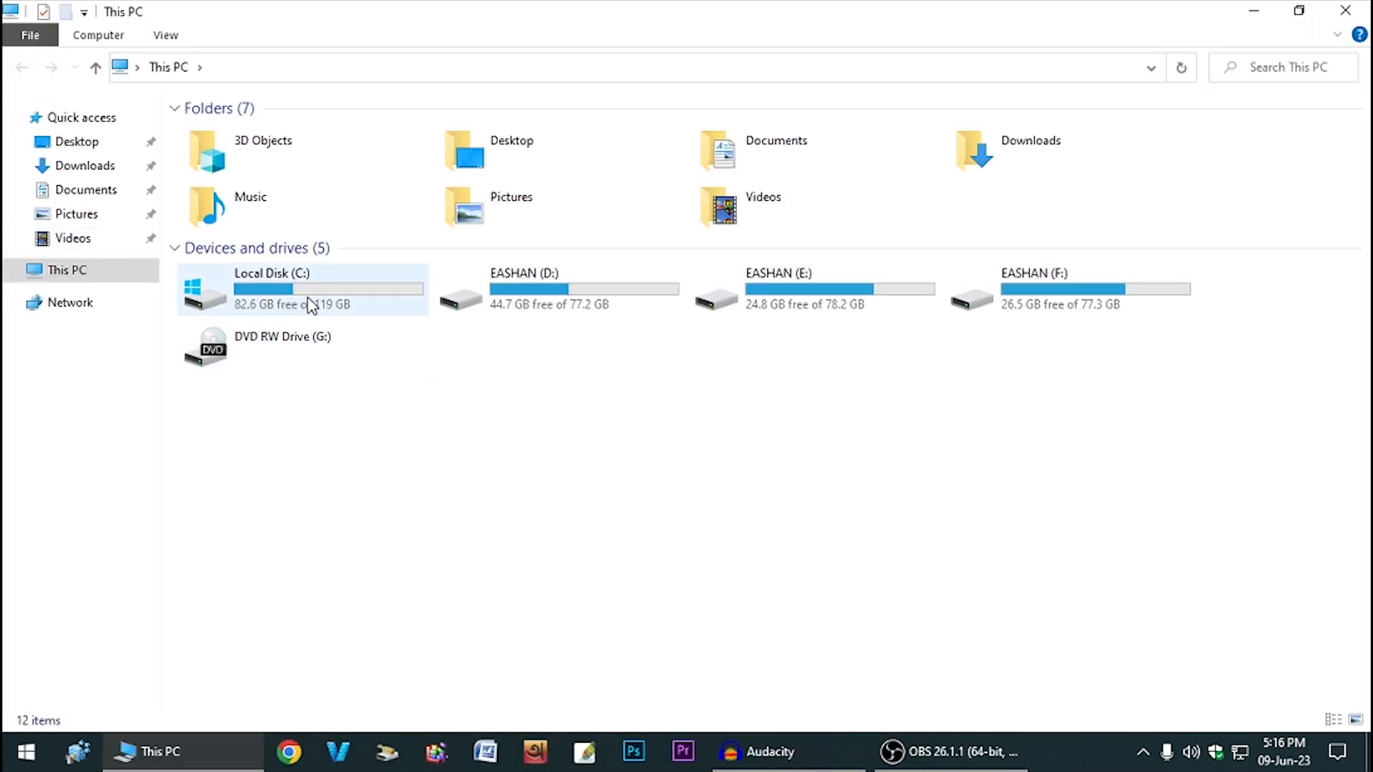
pyautogui.click(259, 292)
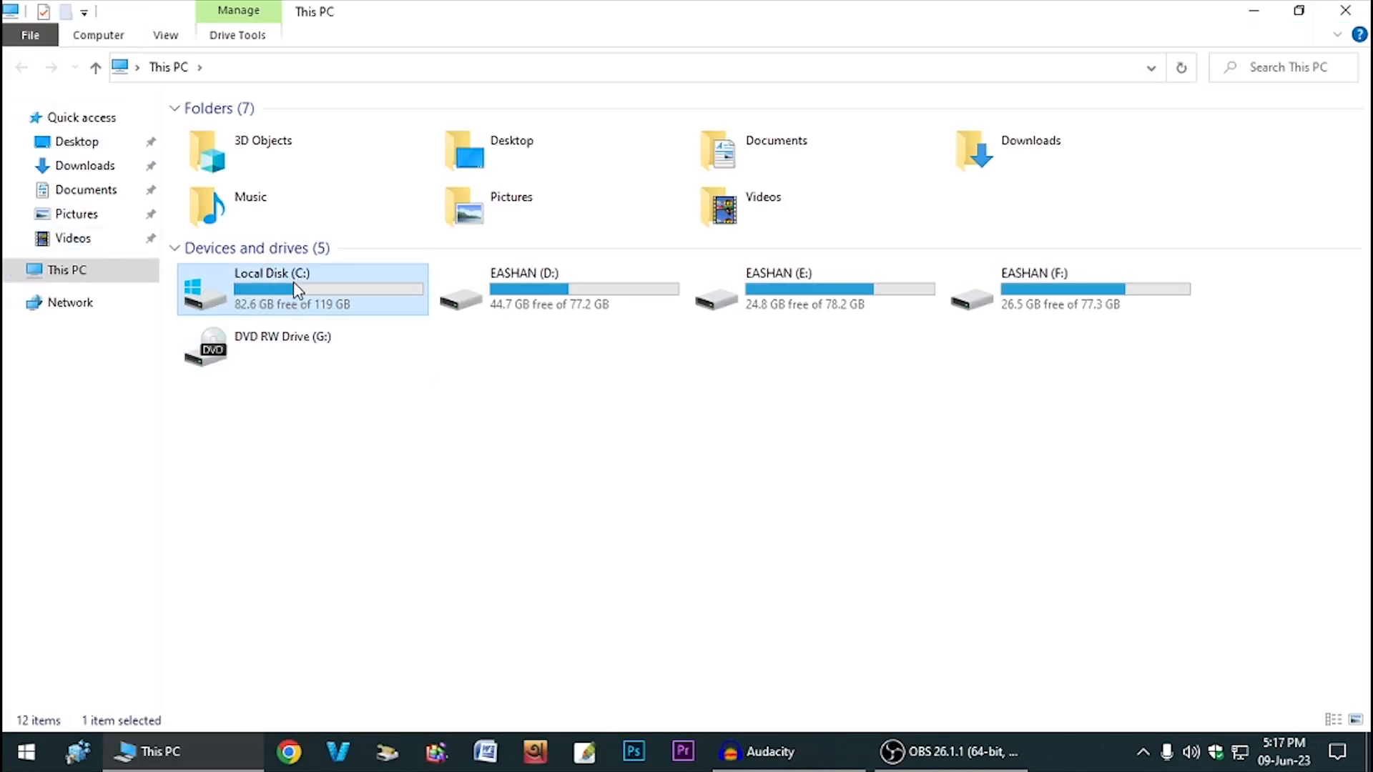
pyautogui.rightClick(334, 289)
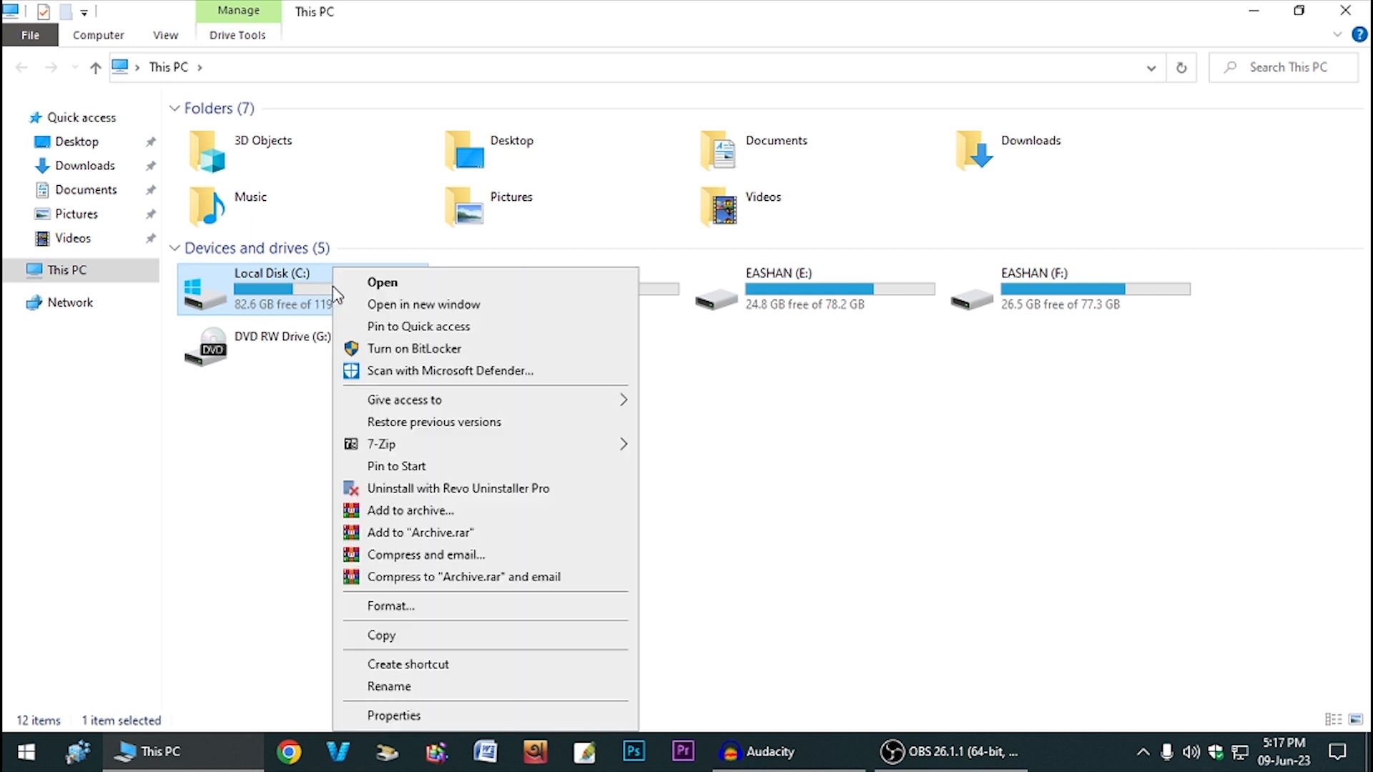
pyautogui.click(389, 716)
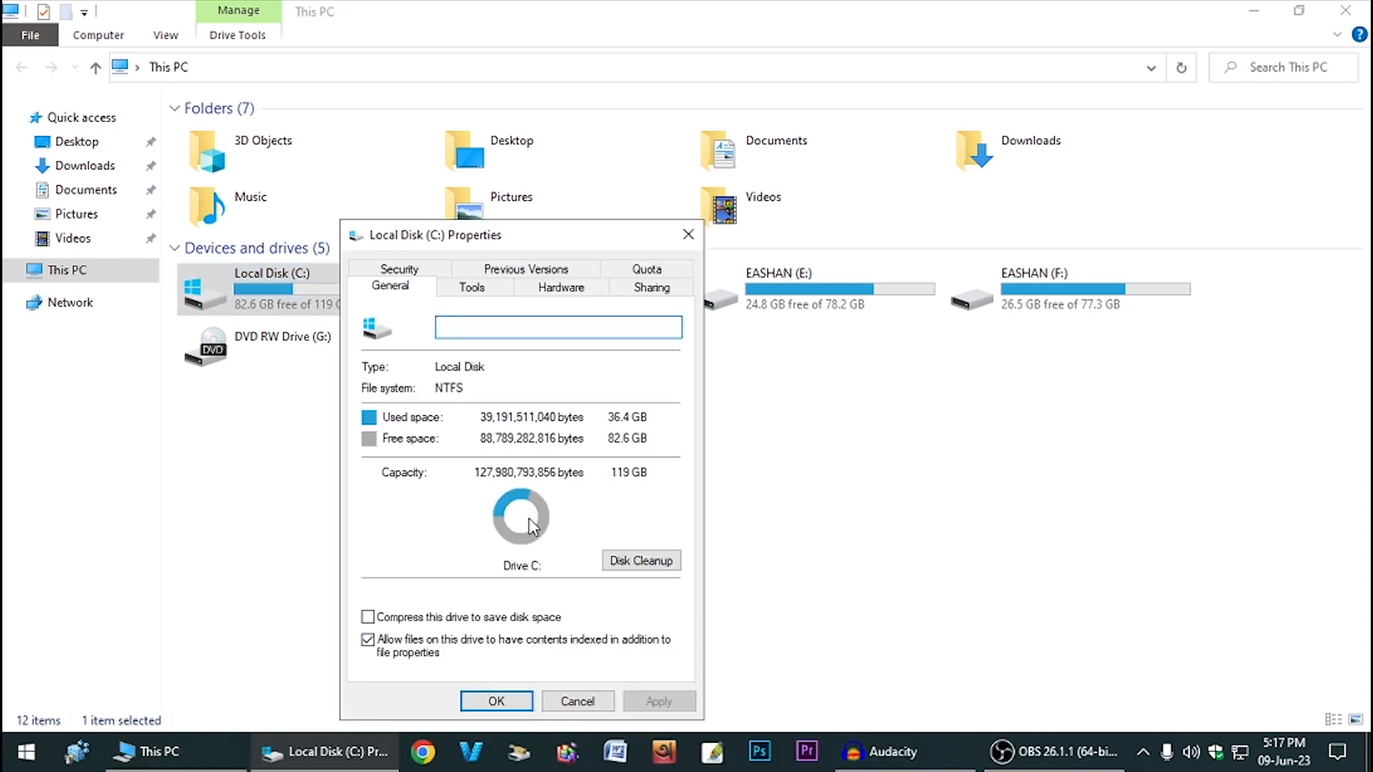
# - Run Disk Cleanup on drive C: and review the list of files to delete
pyautogui.click(627, 565)
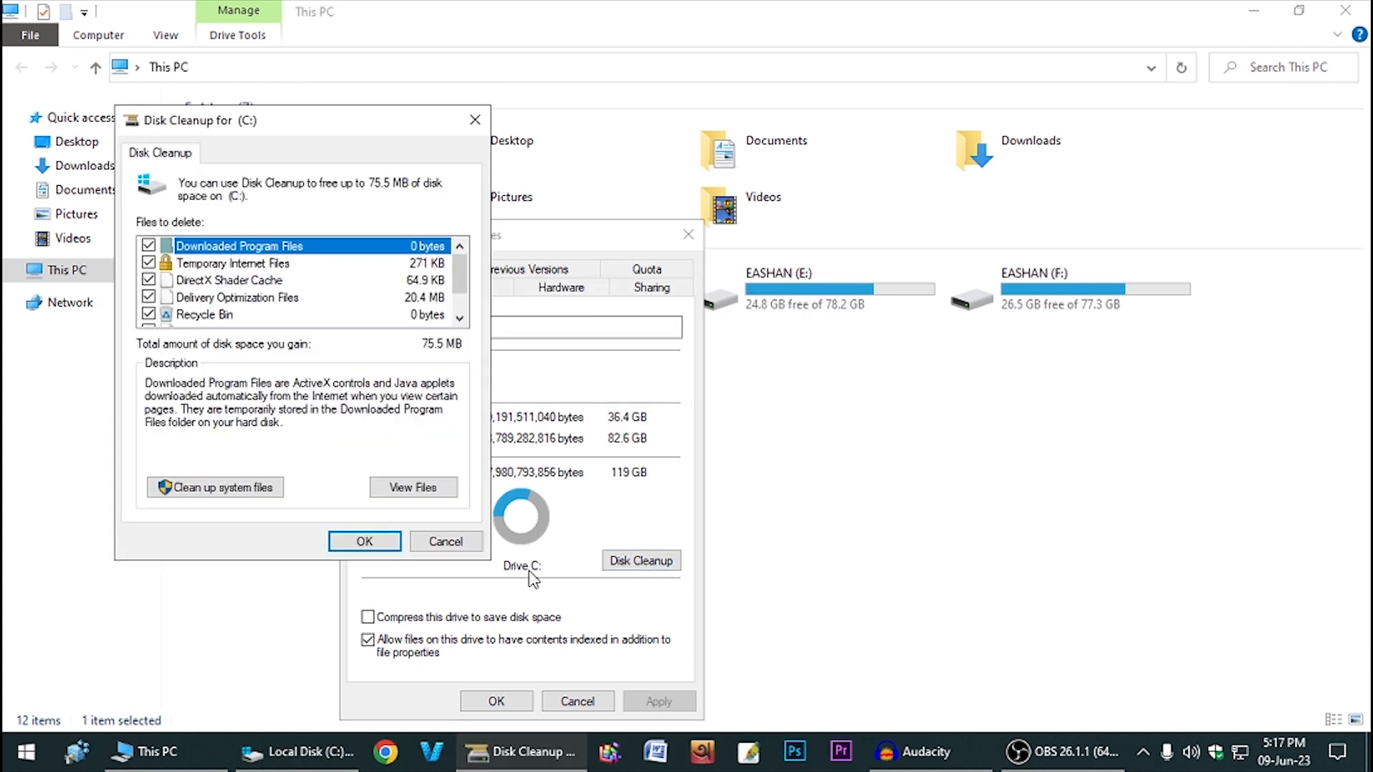
pyautogui.scroll(-1, 380, 315)
pyautogui.scroll(1, 401, 319)
pyautogui.scroll(-1, 438, 279)
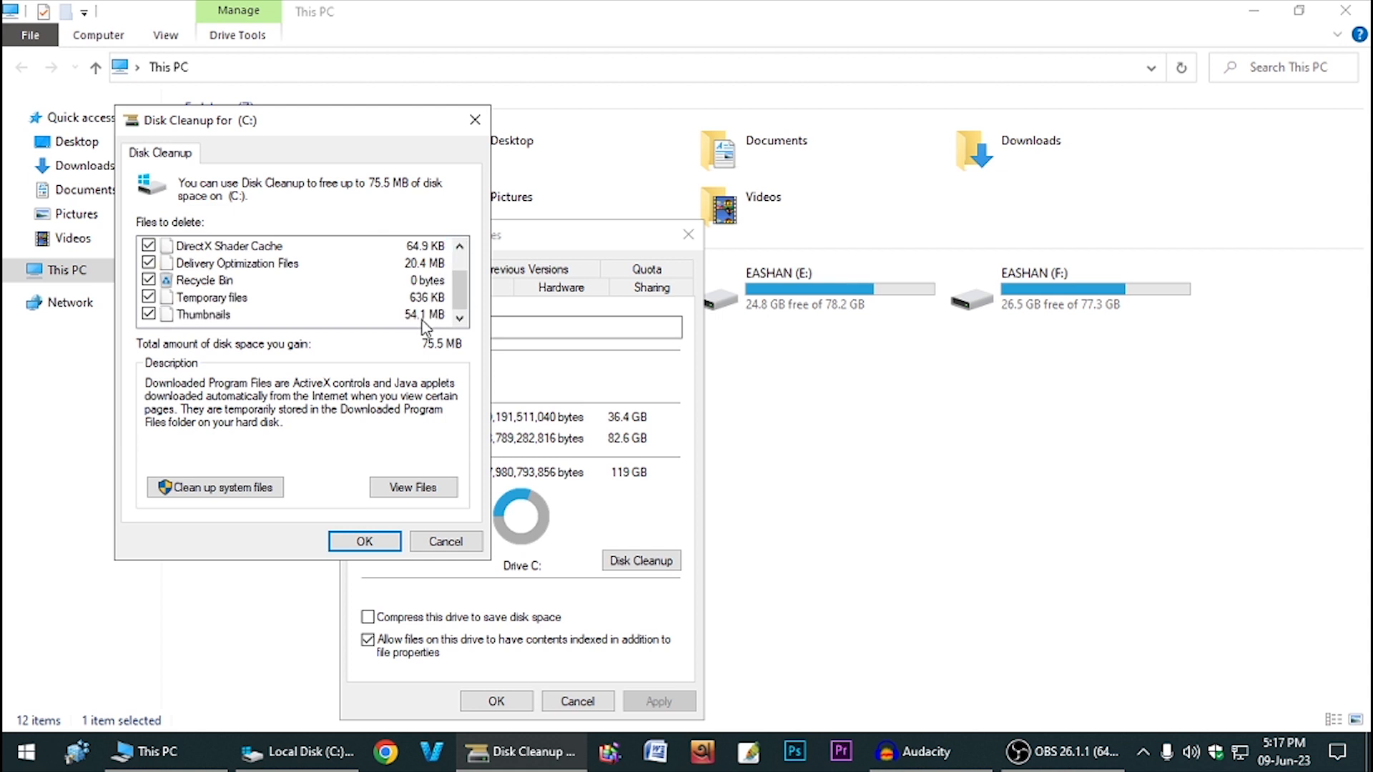
pyautogui.scroll(1, 428, 304)
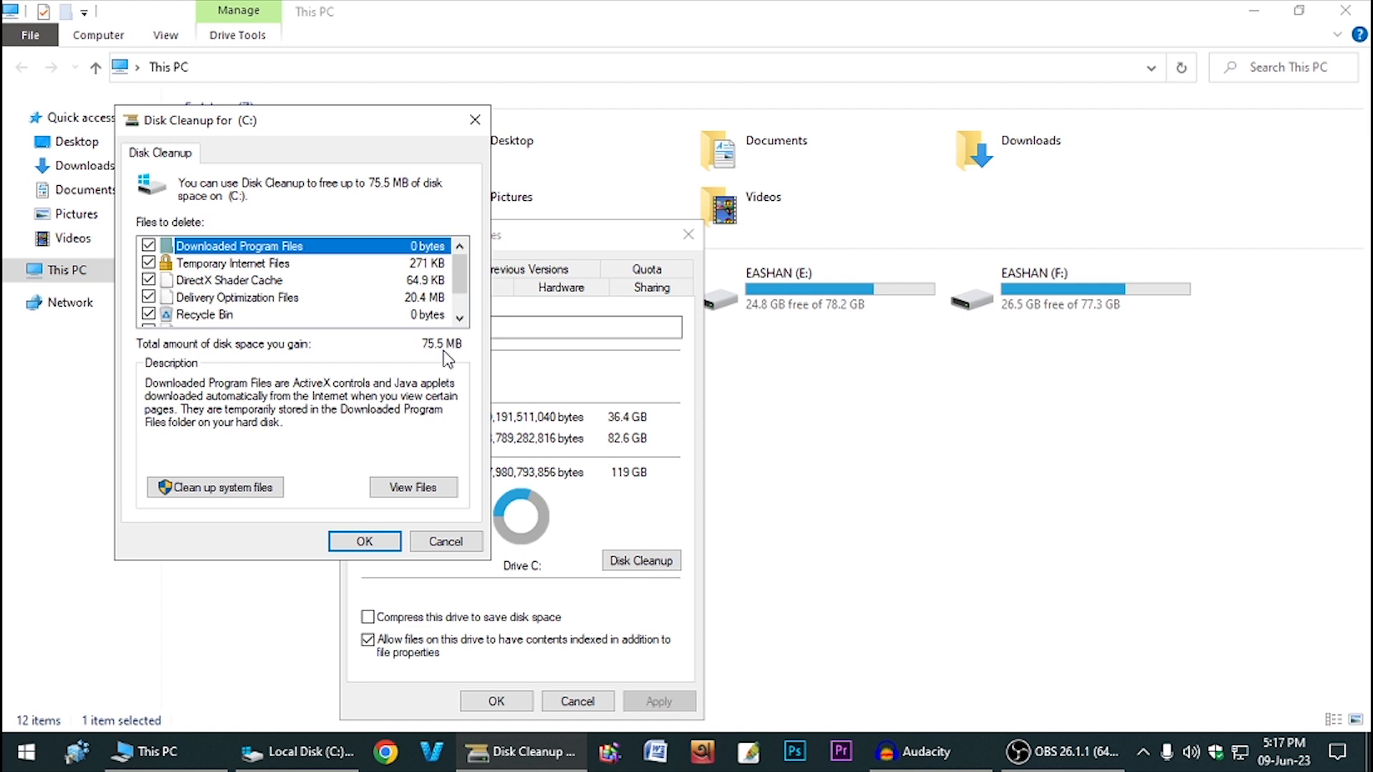
pyautogui.scroll(-1, 333, 293)
pyautogui.scroll(1, 370, 289)
pyautogui.scroll(-1, 152, 283)
pyautogui.scroll(1, 152, 286)
# - Rescan including system files and permanently delete the checked files, up to 141 MB
pyautogui.click(234, 491)
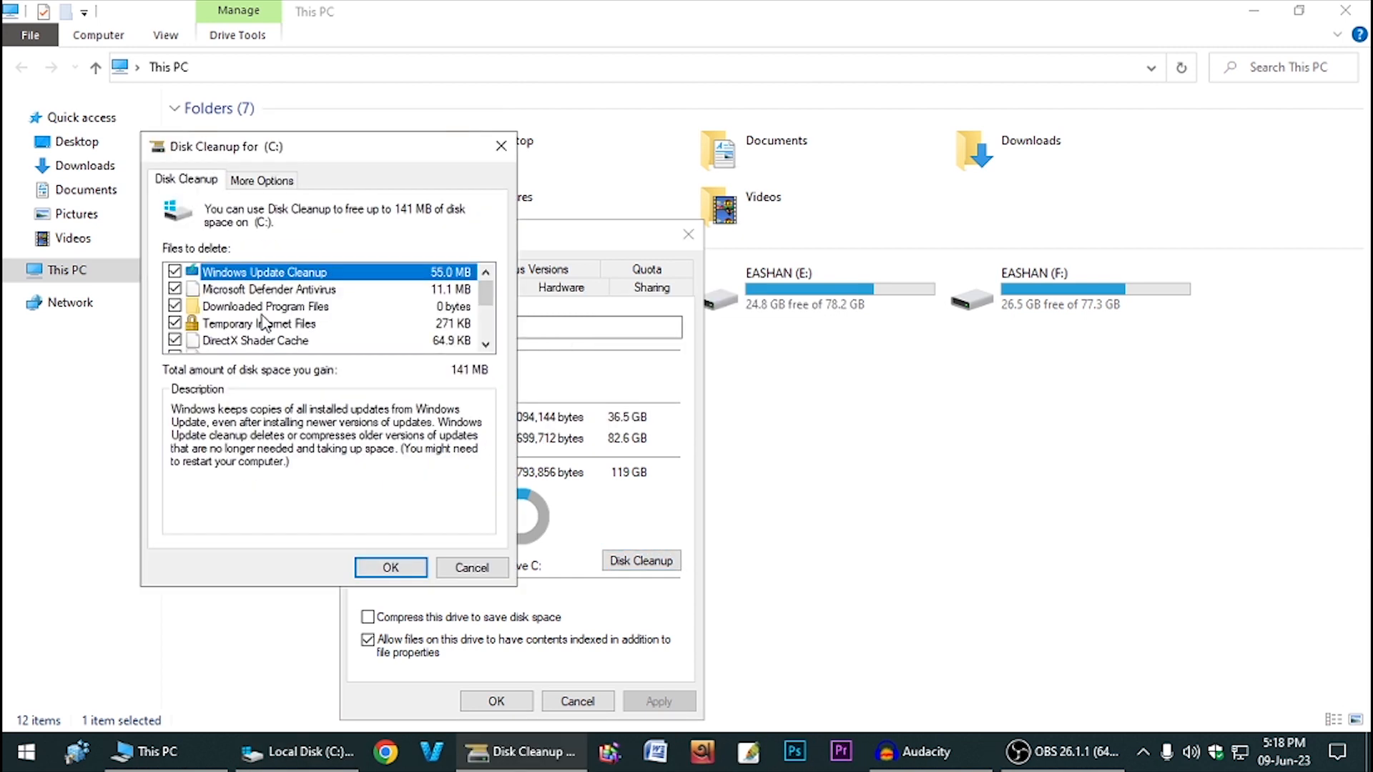
pyautogui.scroll(-3, 259, 315)
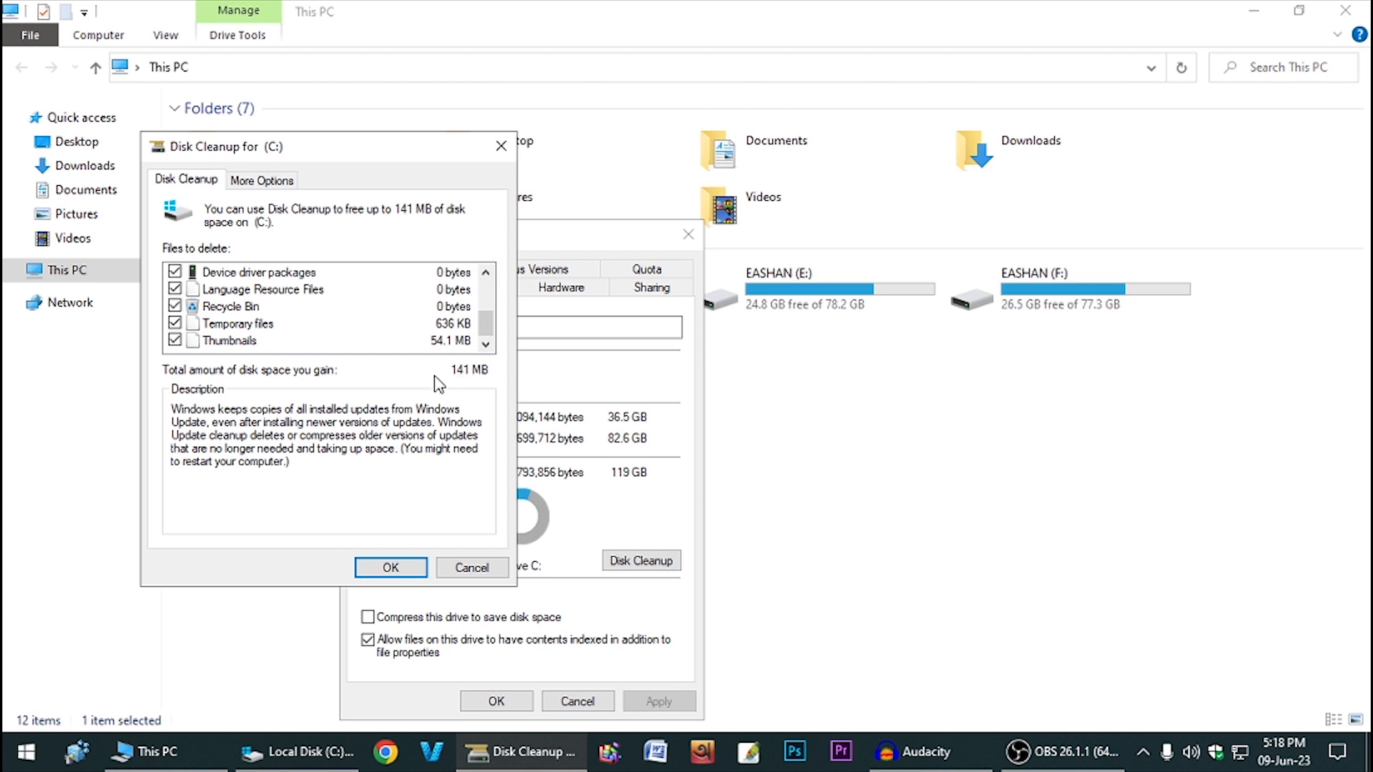
pyautogui.click(391, 567)
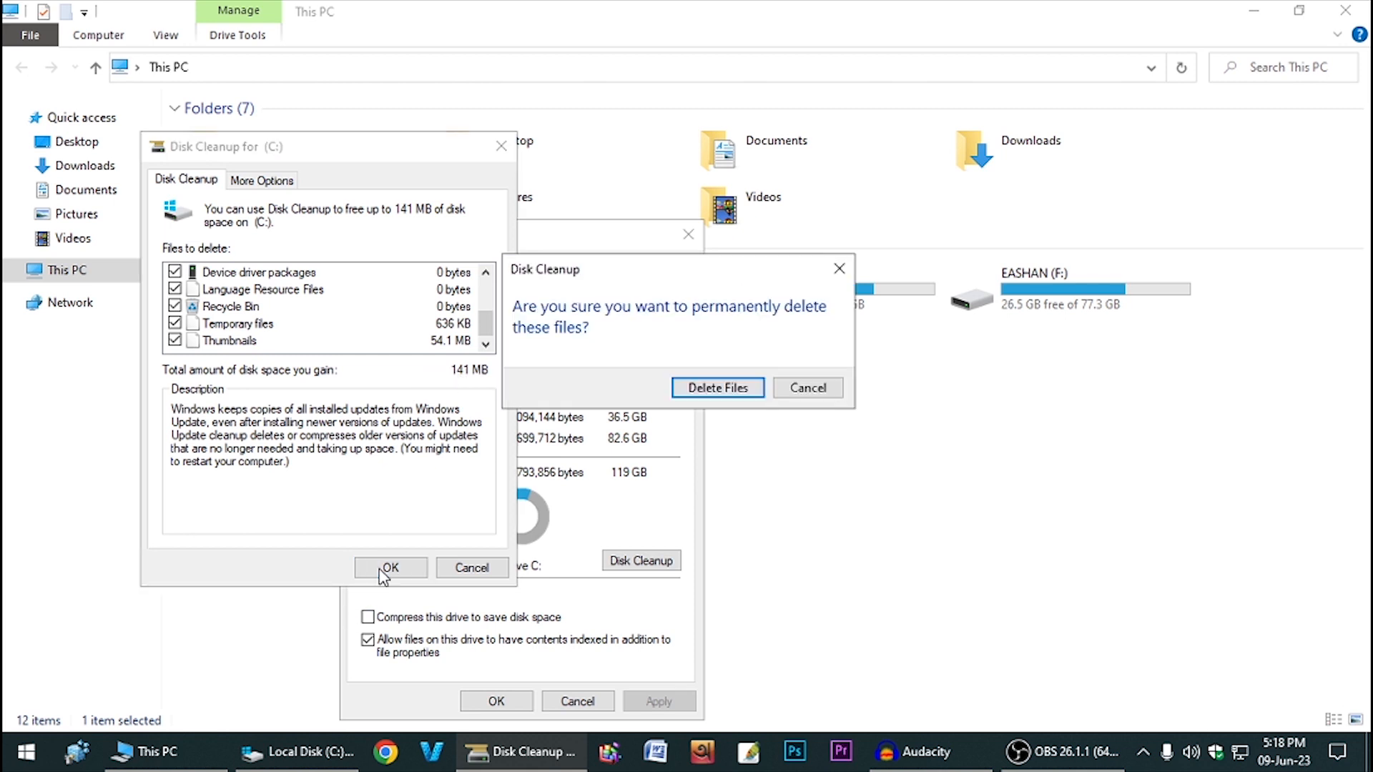
pyautogui.click(723, 389)
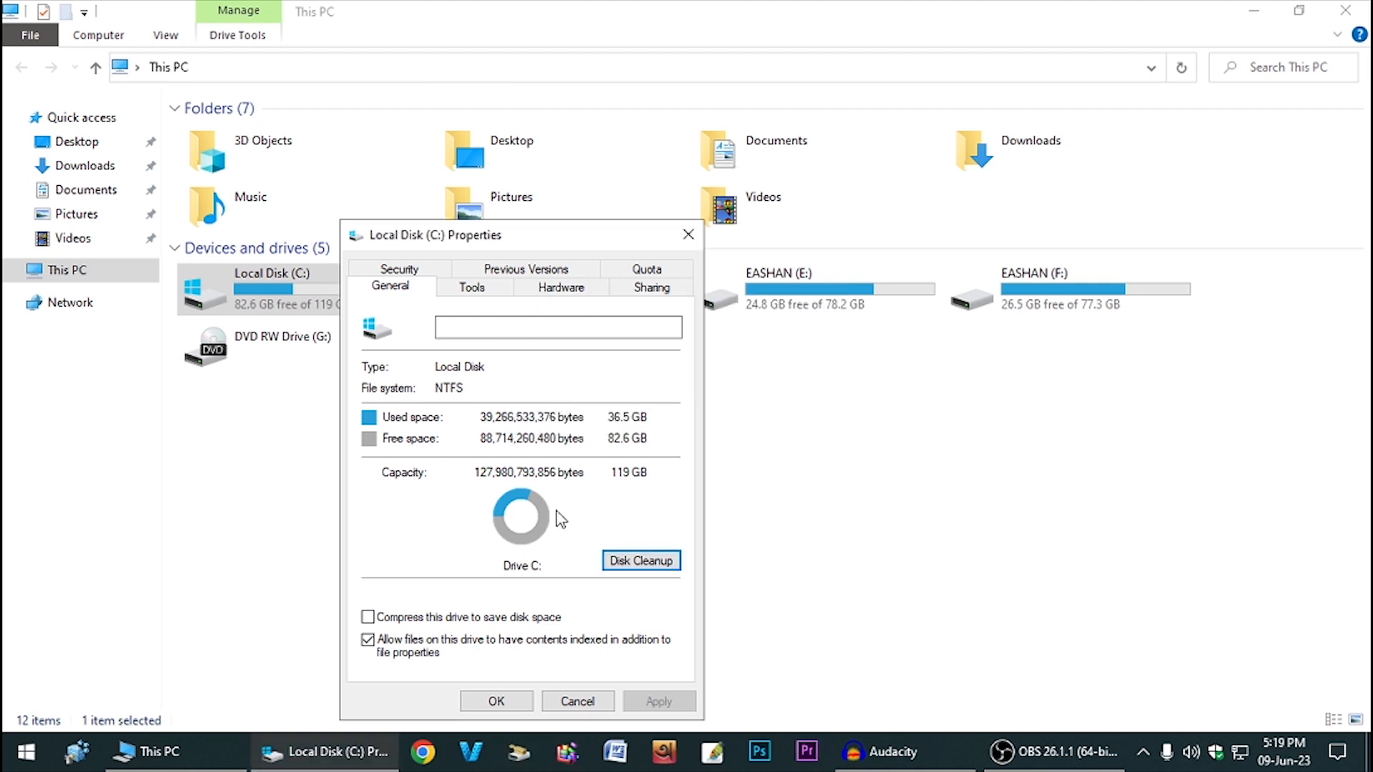
# - Open Optimize Drives from the Tools tab and look over drives D:, E: and F:
pyautogui.click(485, 290)
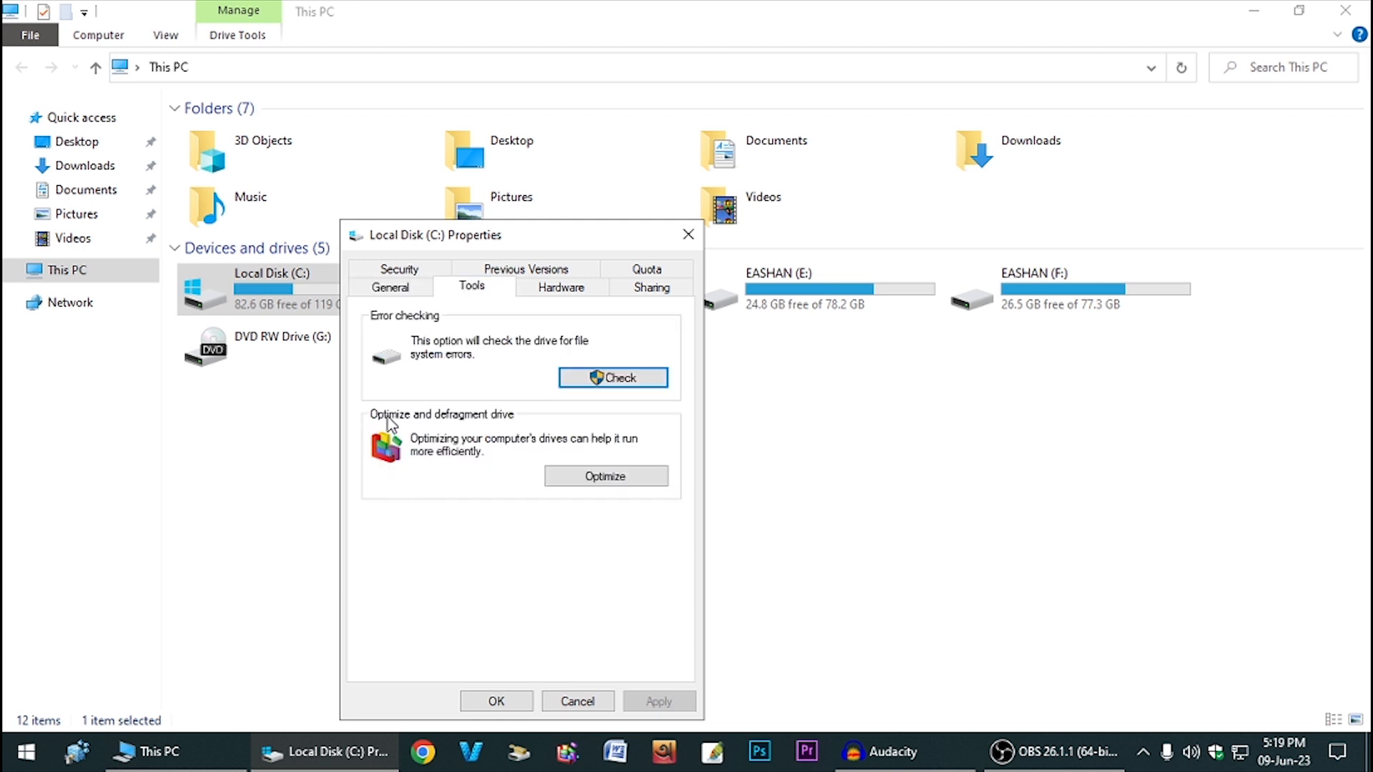
pyautogui.click(625, 477)
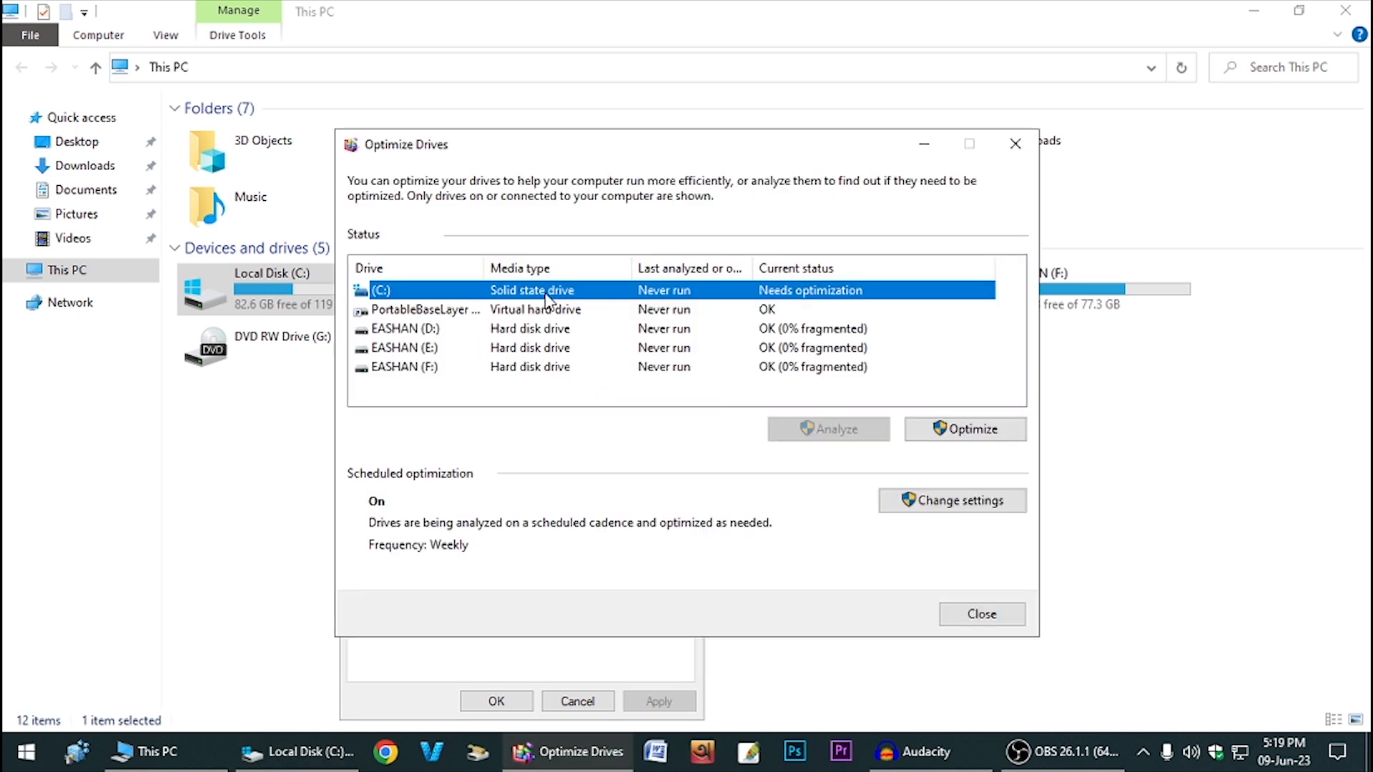
pyautogui.click(549, 331)
pyautogui.click(554, 349)
pyautogui.click(552, 368)
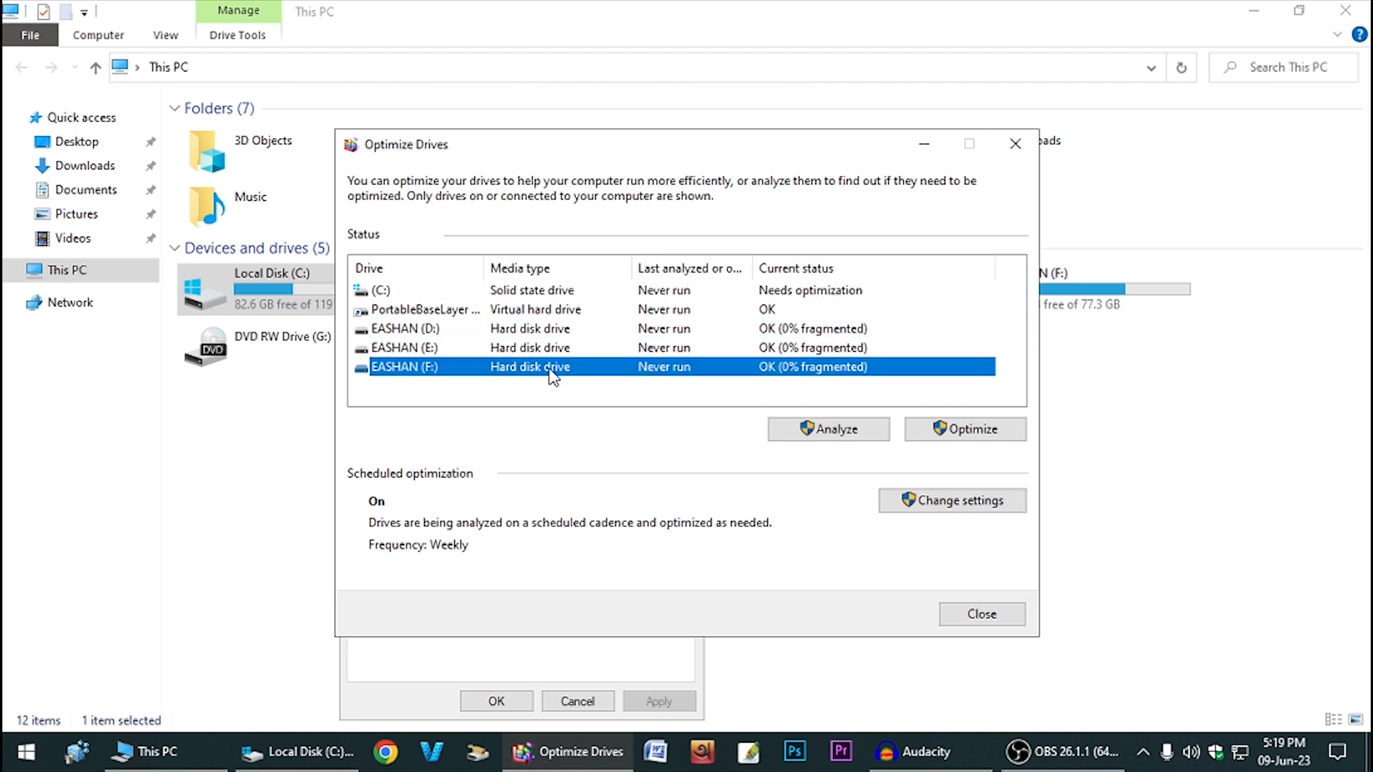
# - Optimize drives C:, D:, E: and F:, then close Optimize Drives
pyautogui.click(592, 294)
pyautogui.click(930, 429)
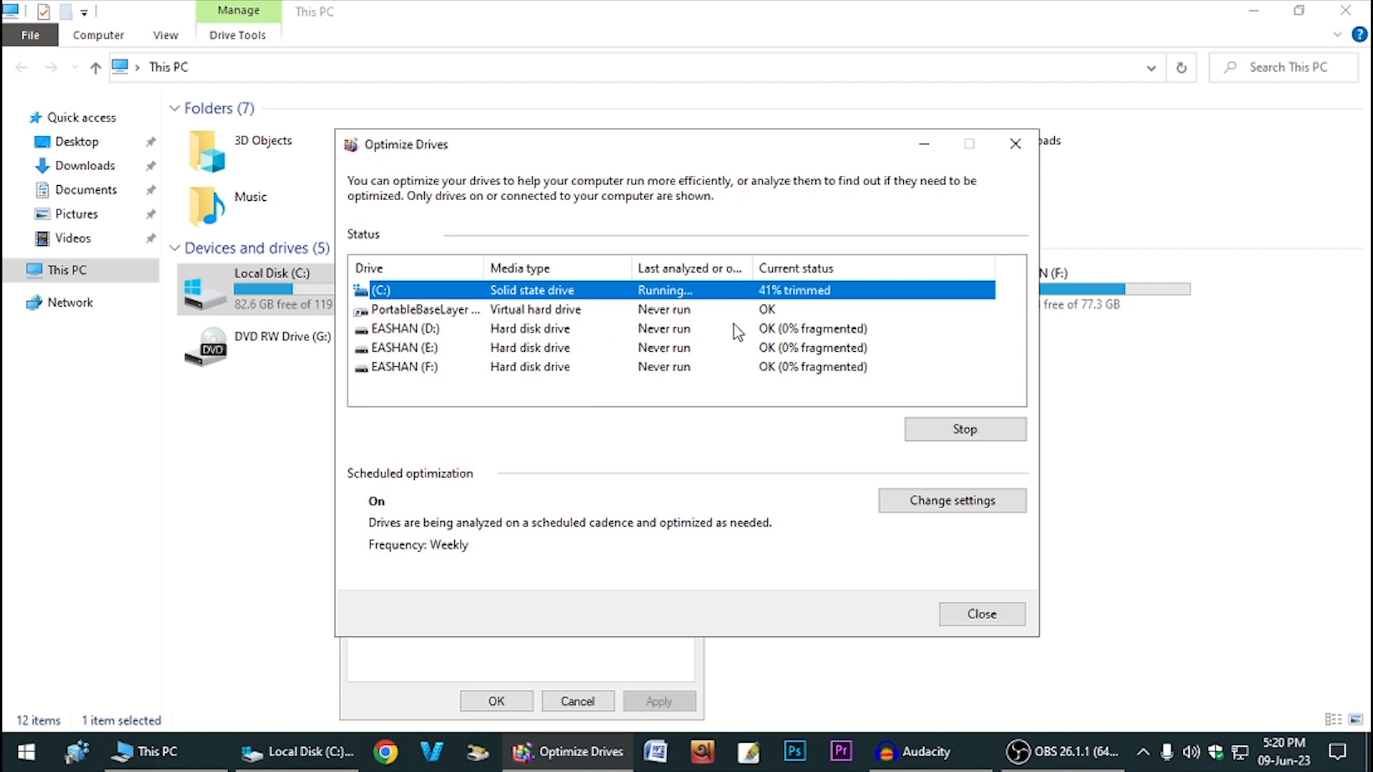
pyautogui.click(699, 314)
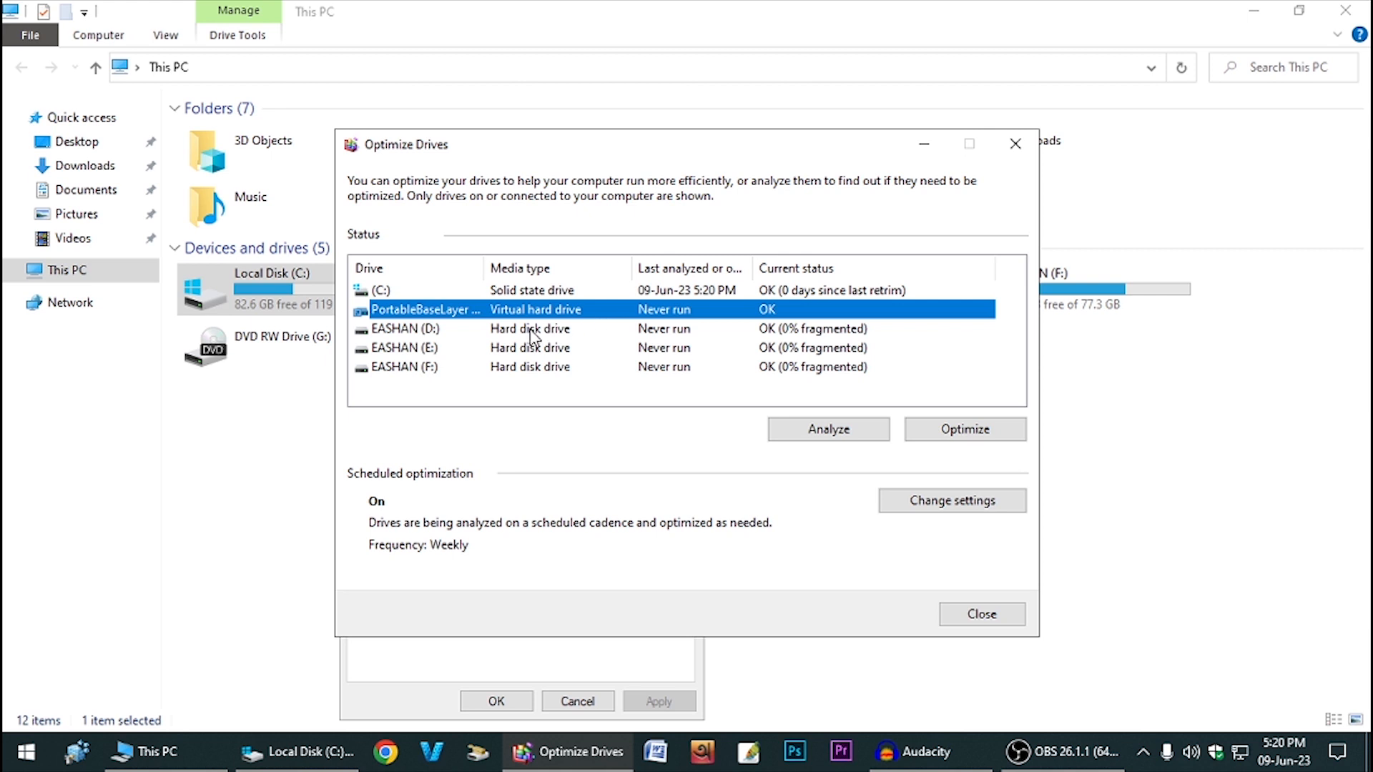
pyautogui.click(501, 332)
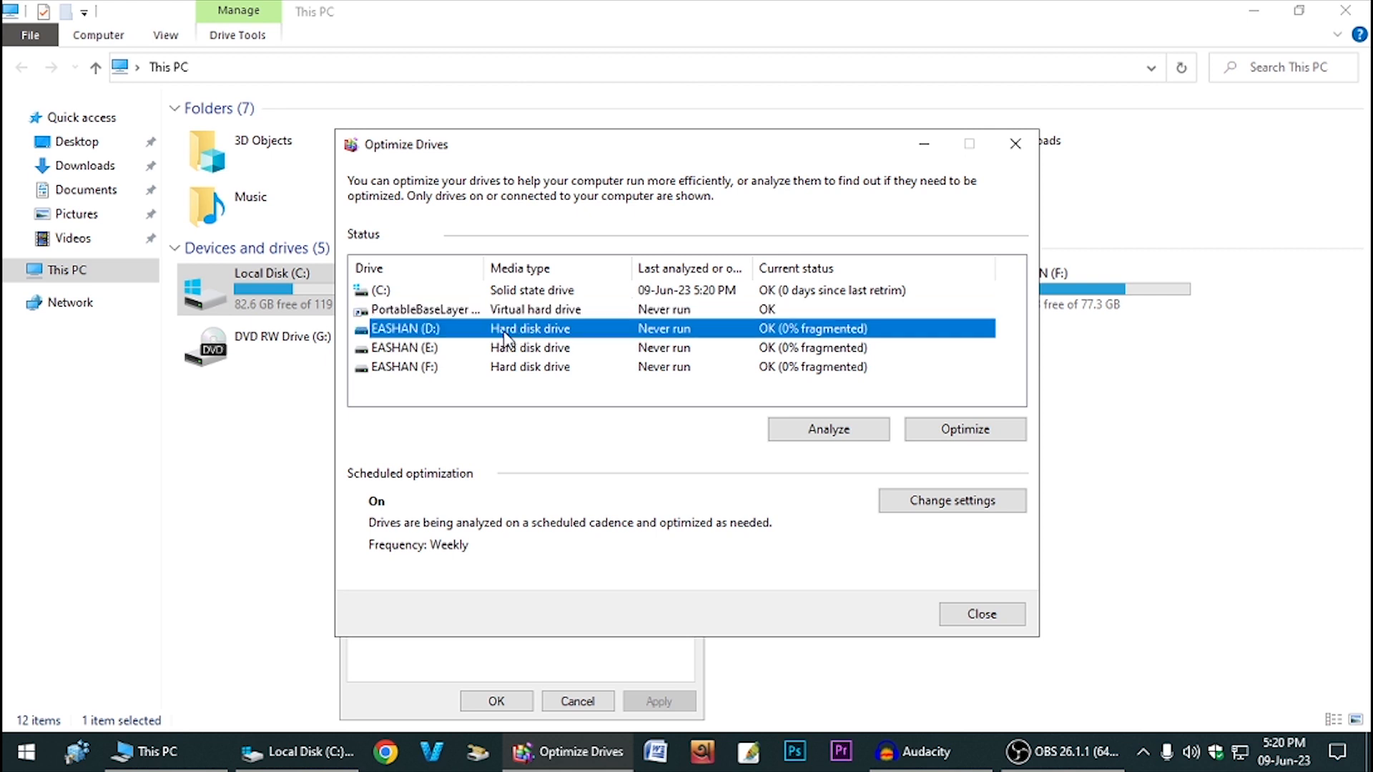
pyautogui.click(967, 430)
pyautogui.click(969, 432)
pyautogui.click(967, 431)
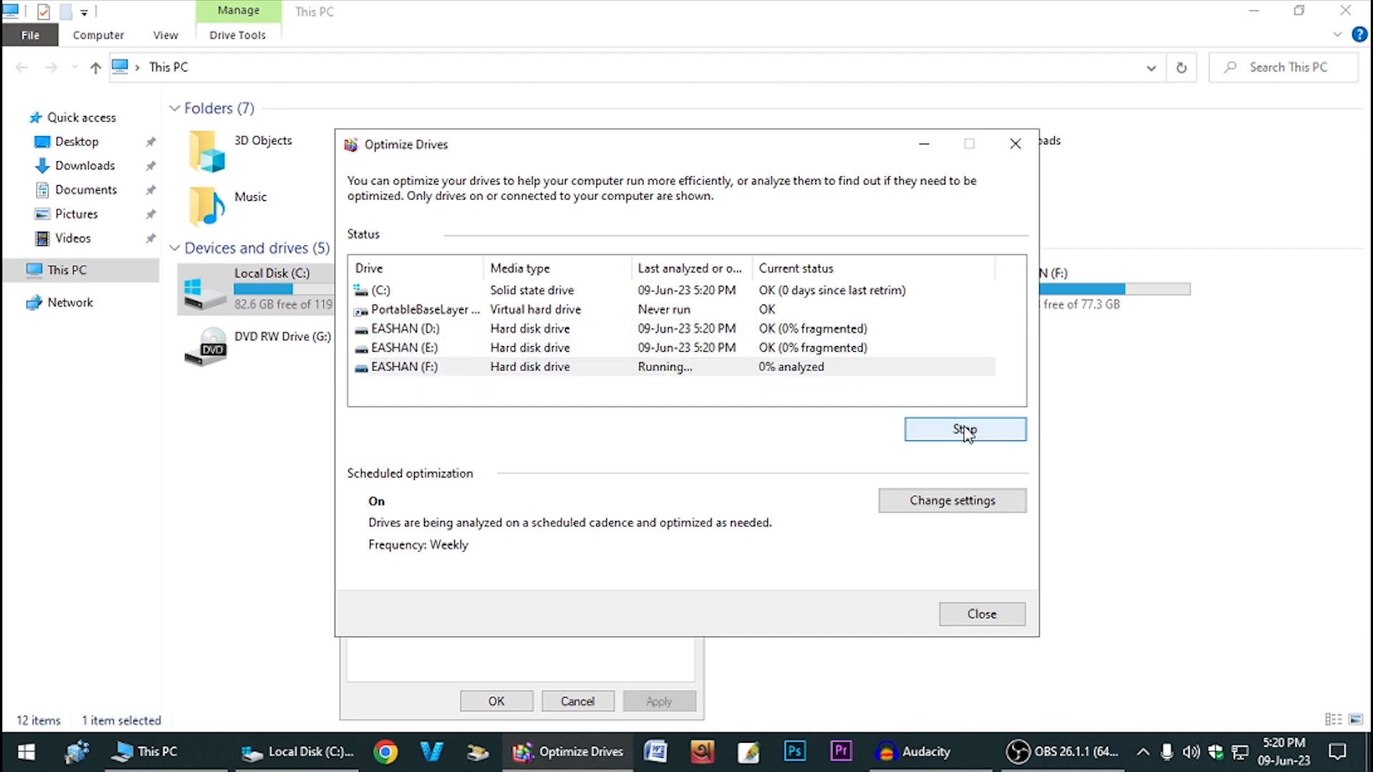
pyautogui.click(983, 616)
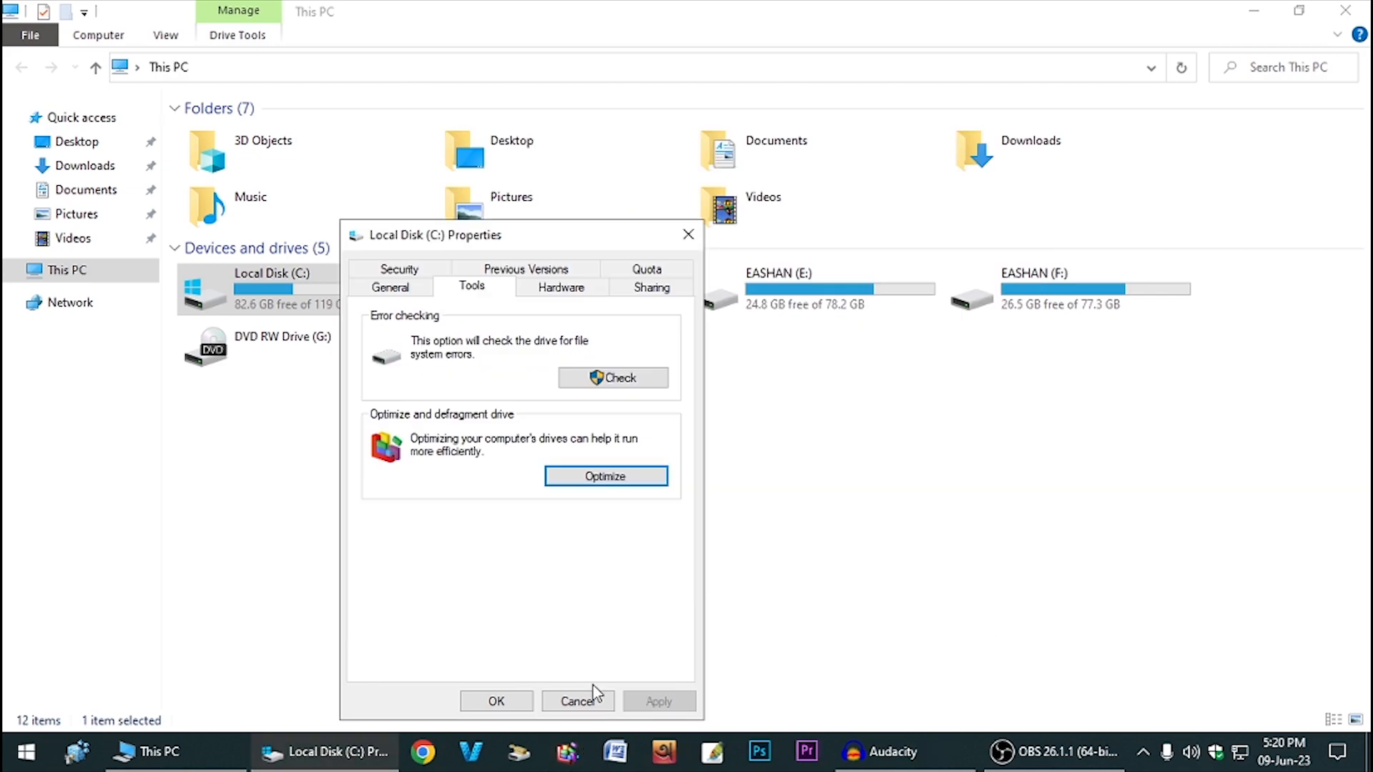